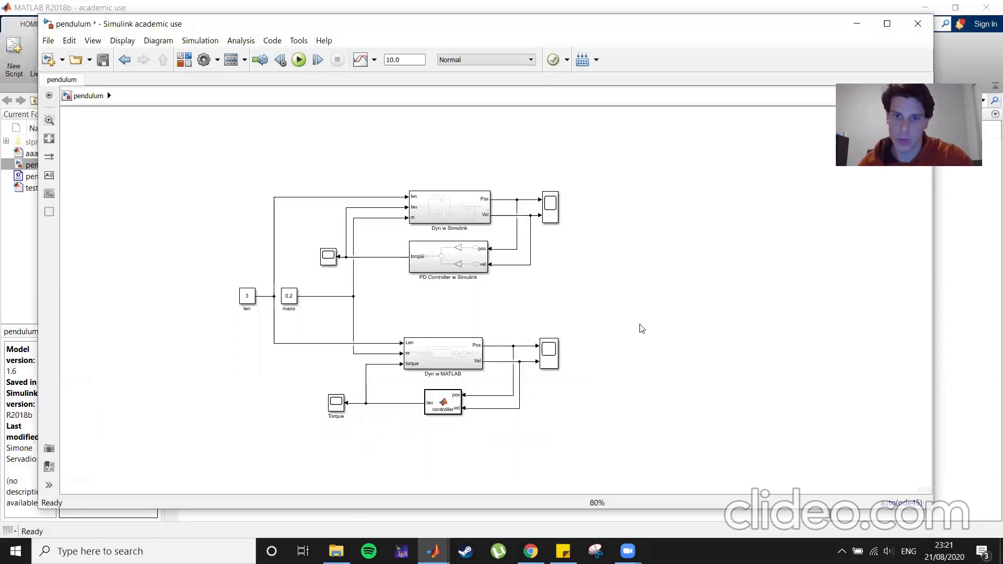
- Add a Constant block with value pi to the right of the PD controller, with its output facing the controller
{"action": "double_click", "coordinate": [642, 328]}
{"action": "type", "text": "con"}
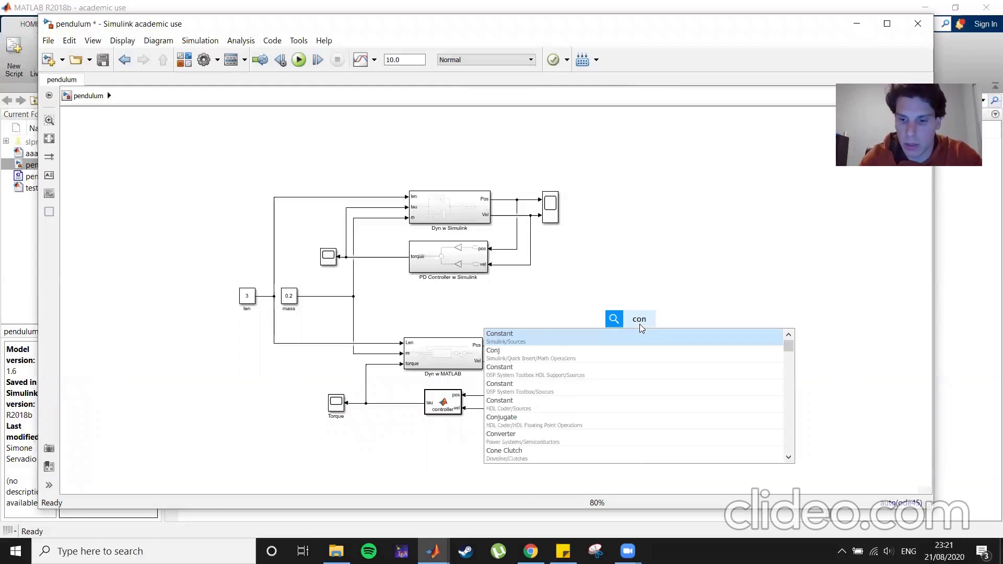
{"action": "key", "text": "Return"}
{"action": "type", "text": "pi"}
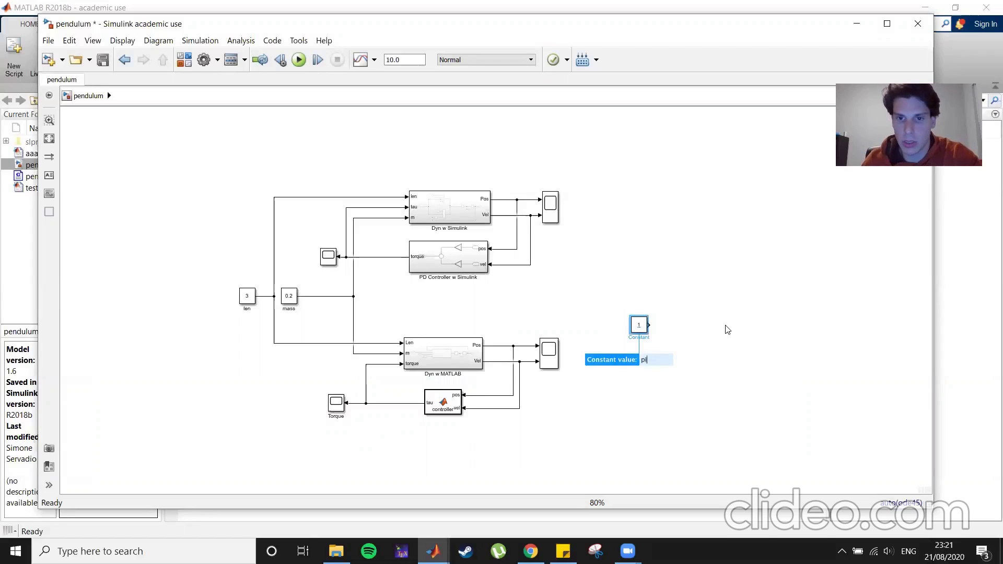
{"action": "key", "text": "Return"}
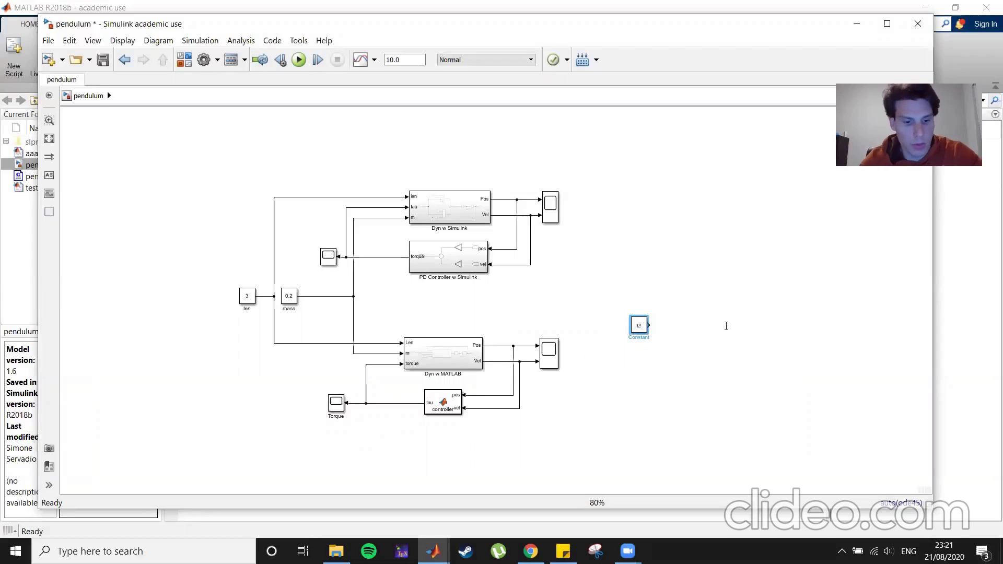
{"action": "left_click_drag", "start_coordinate": [638, 325], "coordinate": [652, 288]}
{"action": "left_click", "coordinate": [665, 387]}
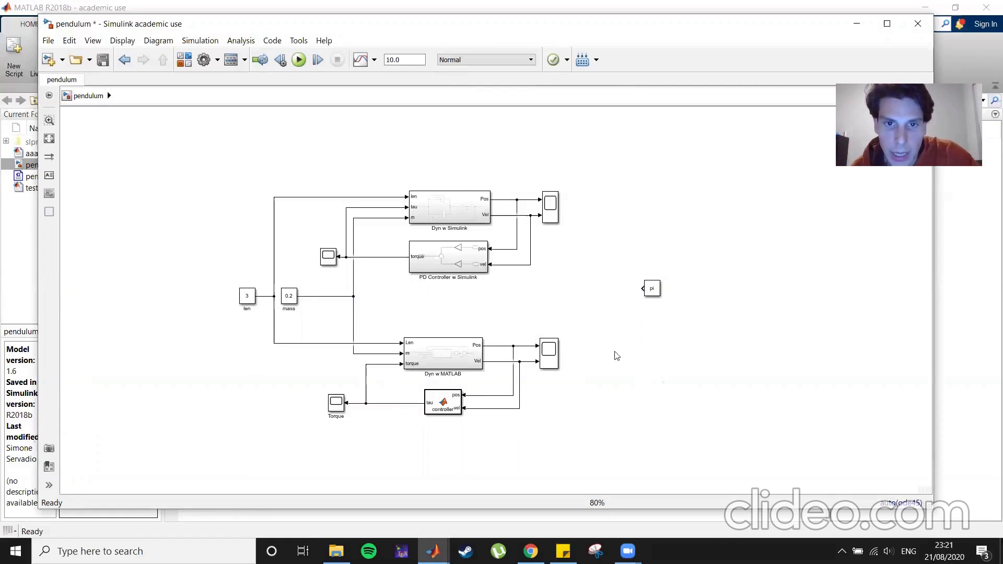
- Inside the PD Controller w Simulink subsystem, add an inport with port number 2 and flip it horizontally
{"action": "double_click", "coordinate": [461, 263]}
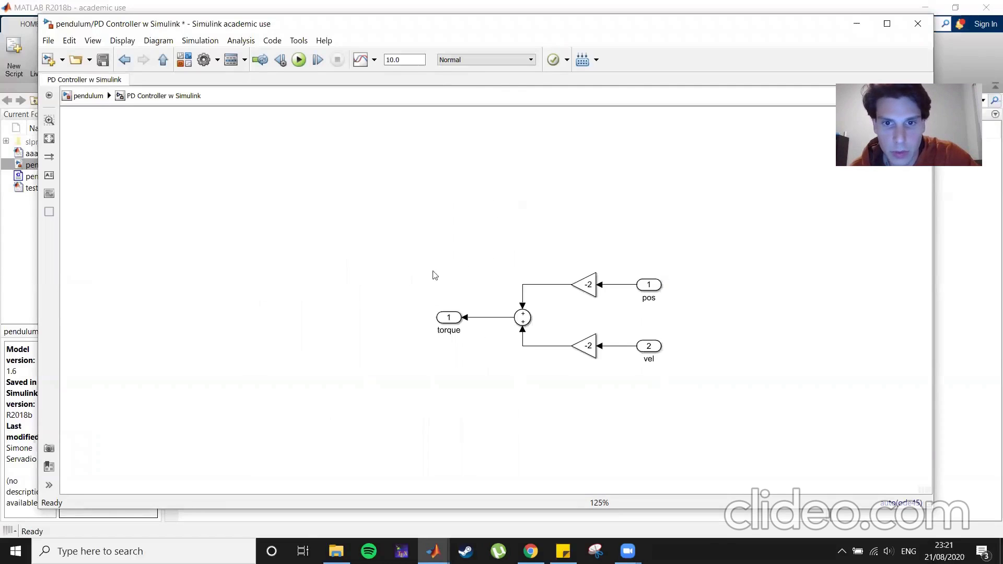
{"action": "double_click", "coordinate": [713, 267]}
{"action": "type", "text": "in"}
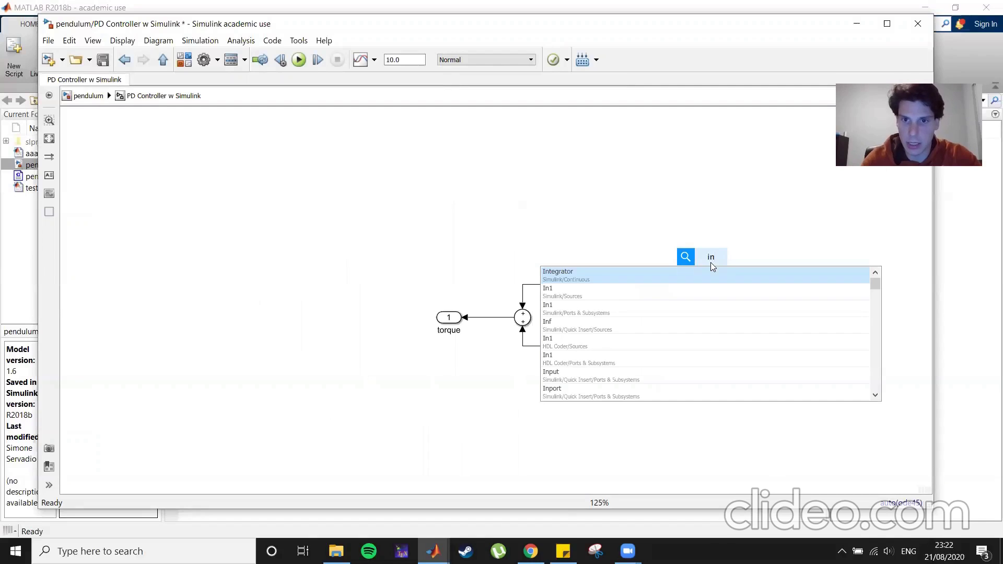
{"action": "left_click", "coordinate": [690, 291]}
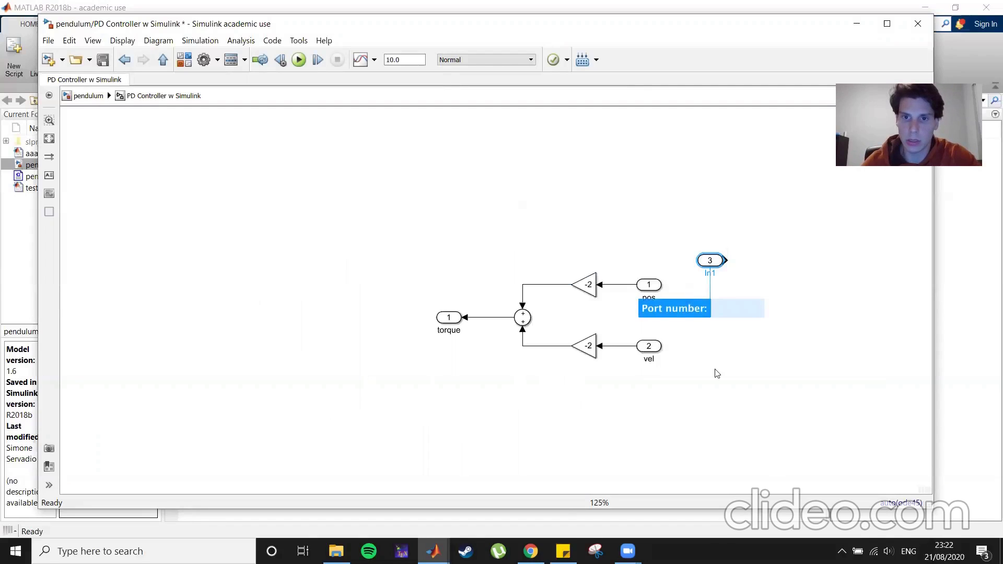
{"action": "type", "text": "2"}
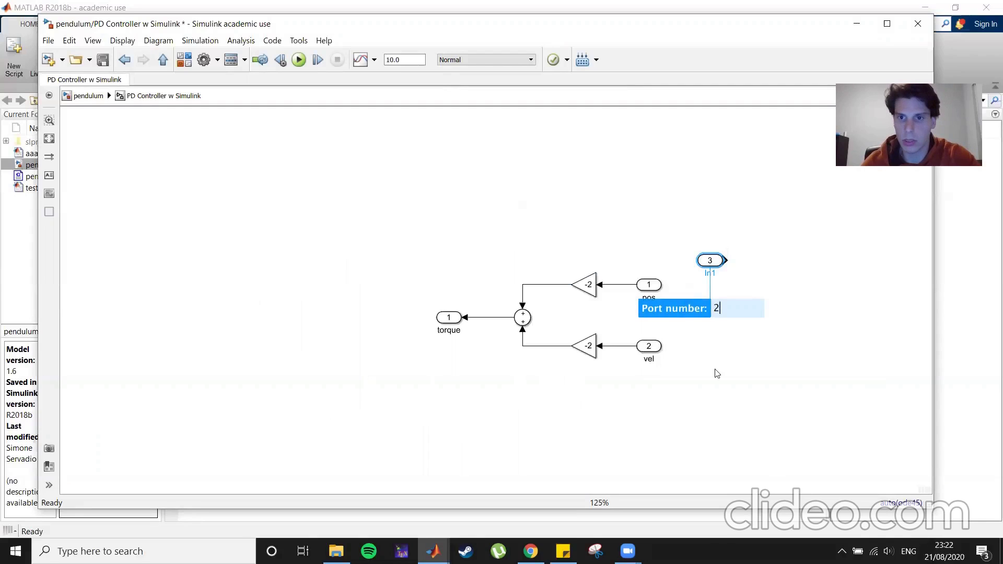
{"action": "key", "text": "Return"}
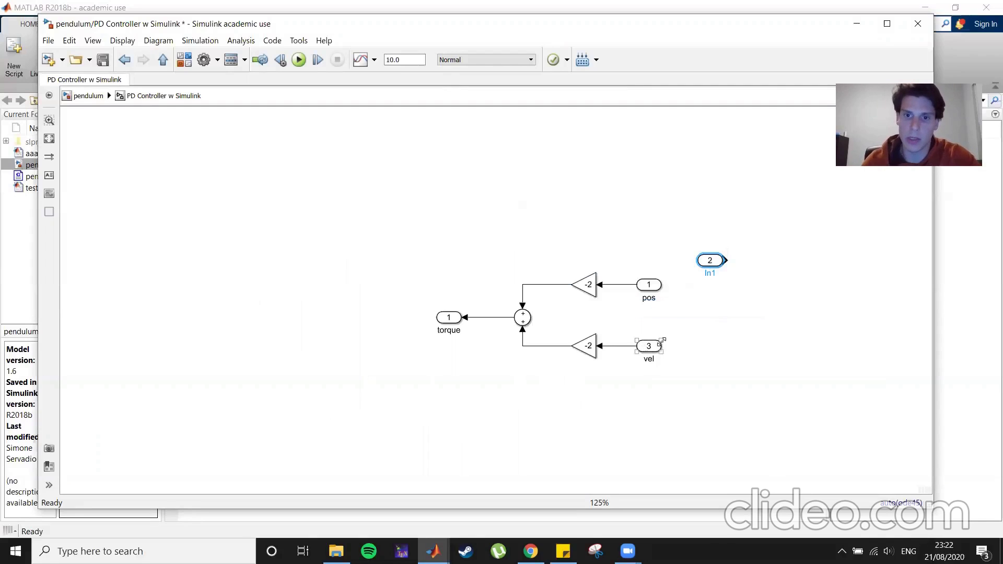
{"action": "left_click", "coordinate": [718, 264]}
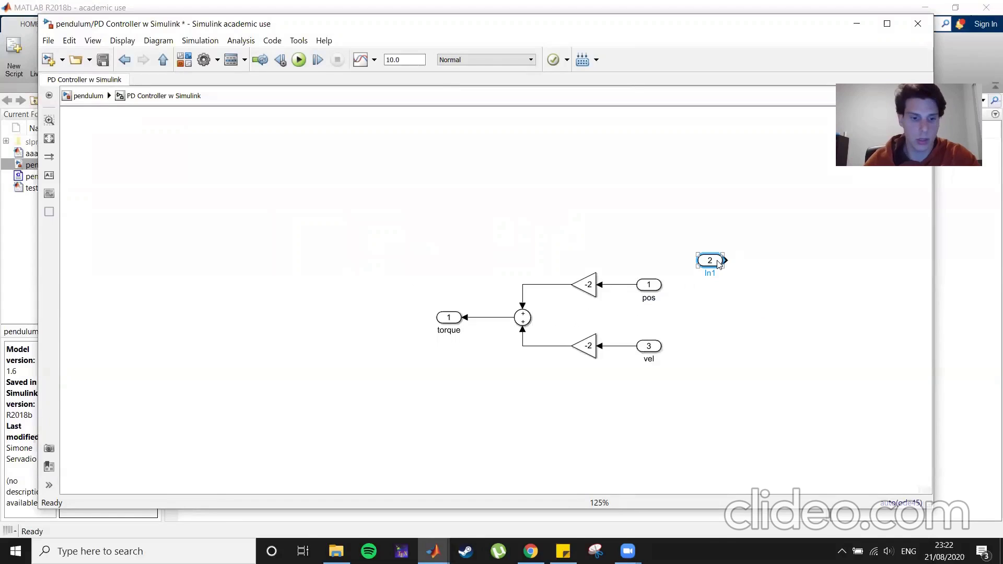
{"action": "key", "text": "ctrl+i"}
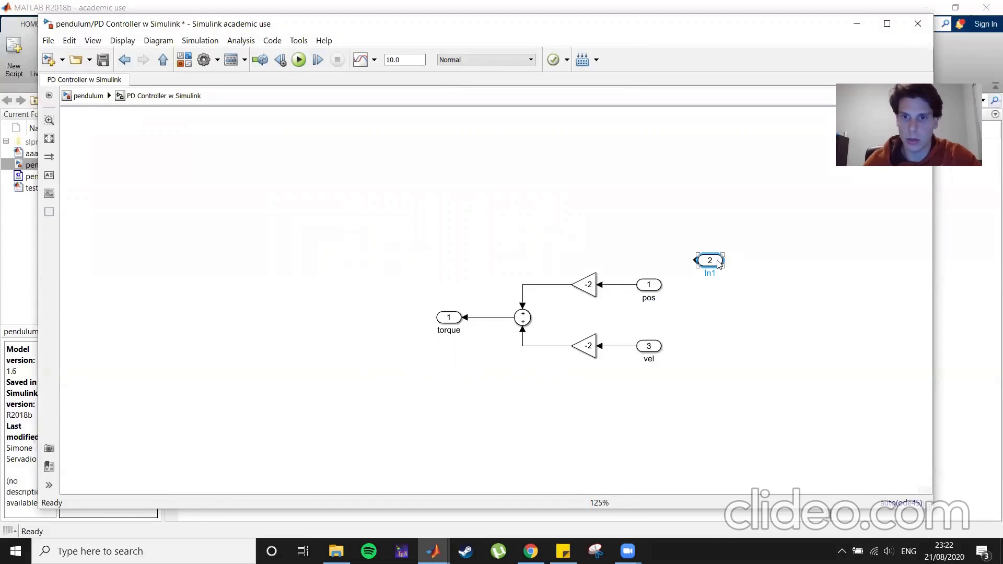
- Delete the line between the pos inport and its gain, and move pos and the new inport apart to make room
{"action": "left_click", "coordinate": [617, 285]}
{"action": "key", "text": "Delete"}
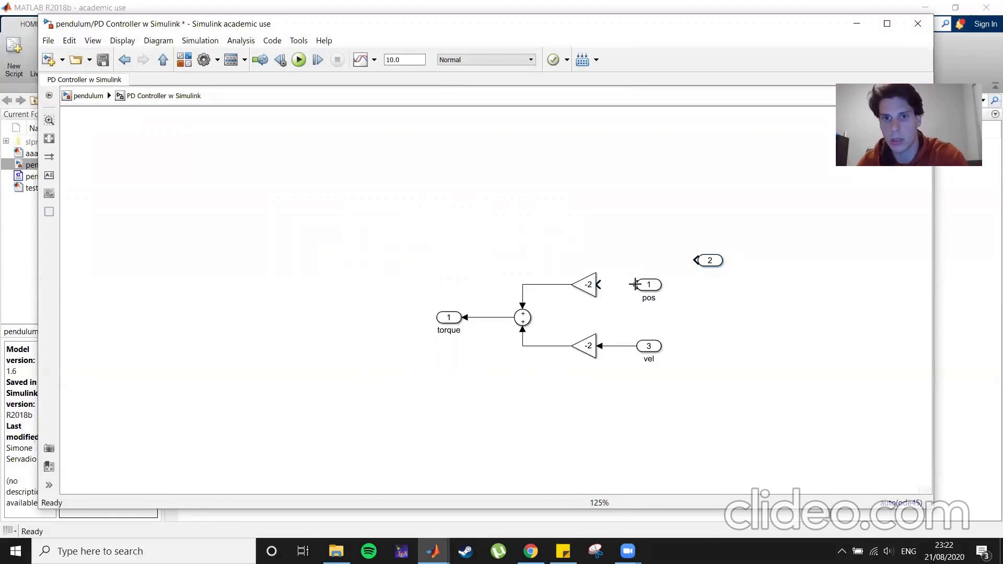
{"action": "left_click_drag", "start_coordinate": [649, 285], "coordinate": [657, 213]}
{"action": "left_click_drag", "start_coordinate": [716, 265], "coordinate": [675, 290]}
- Add a Sum block with the sign list +- and flip it so its output faces the gains
{"action": "left_click", "coordinate": [755, 268]}
{"action": "type", "text": "sum"}
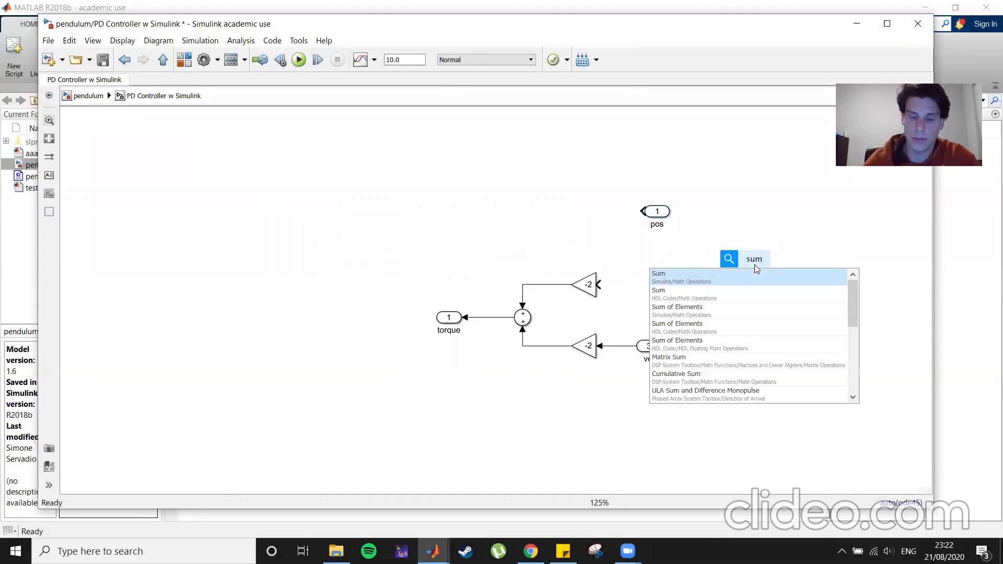
{"action": "key", "text": "Return"}
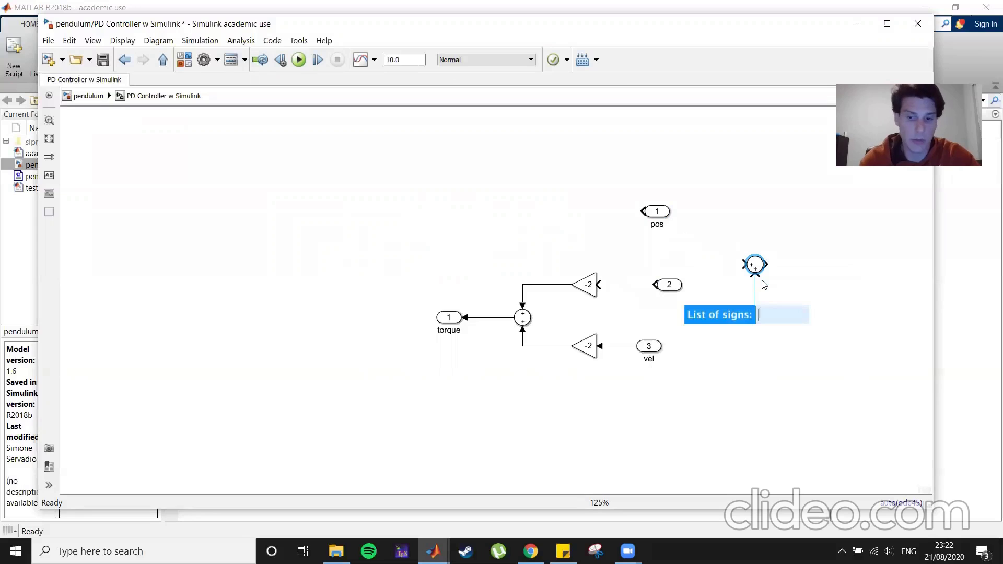
{"action": "type", "text": "+-"}
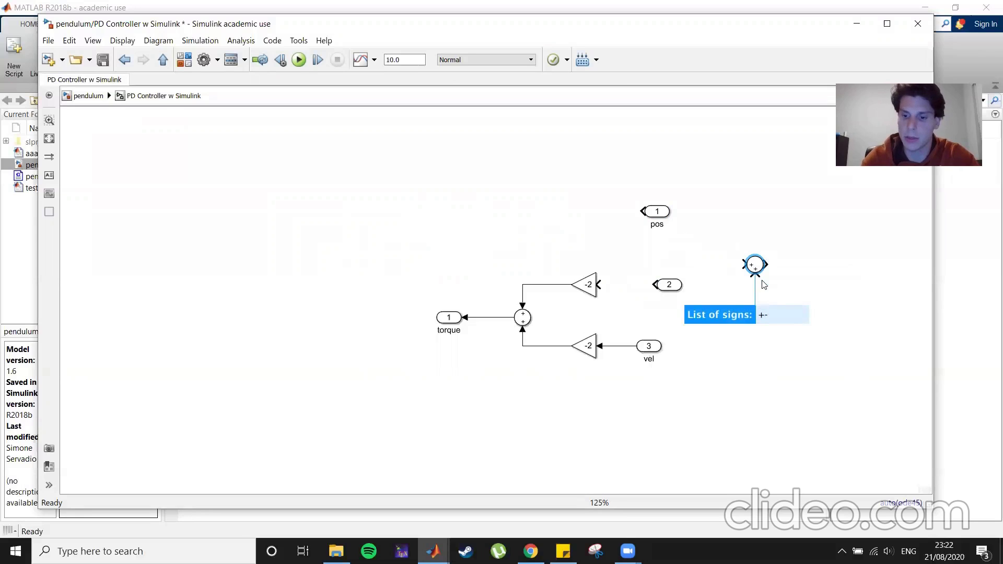
{"action": "key", "text": "Return"}
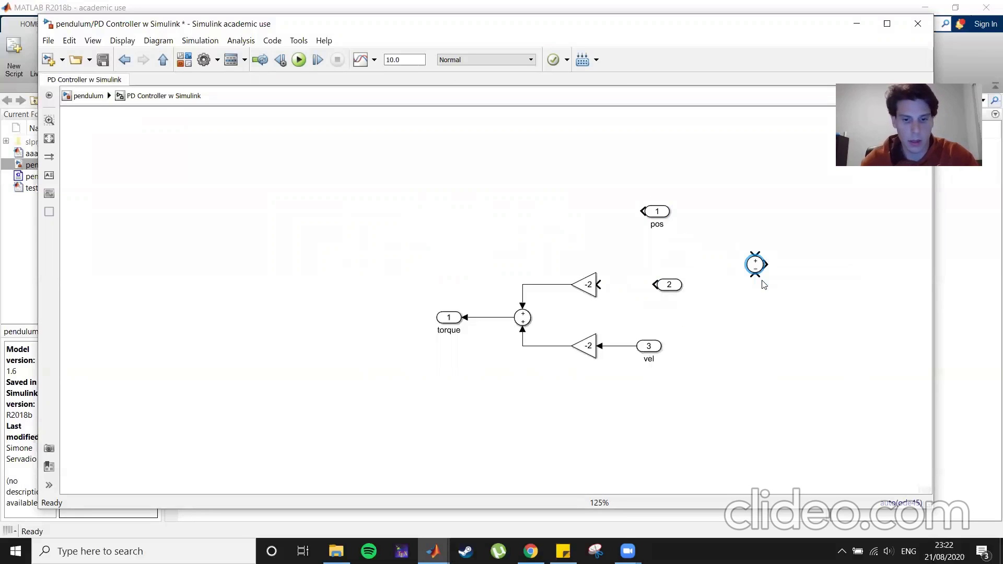
{"action": "key", "text": "ctrl+i"}
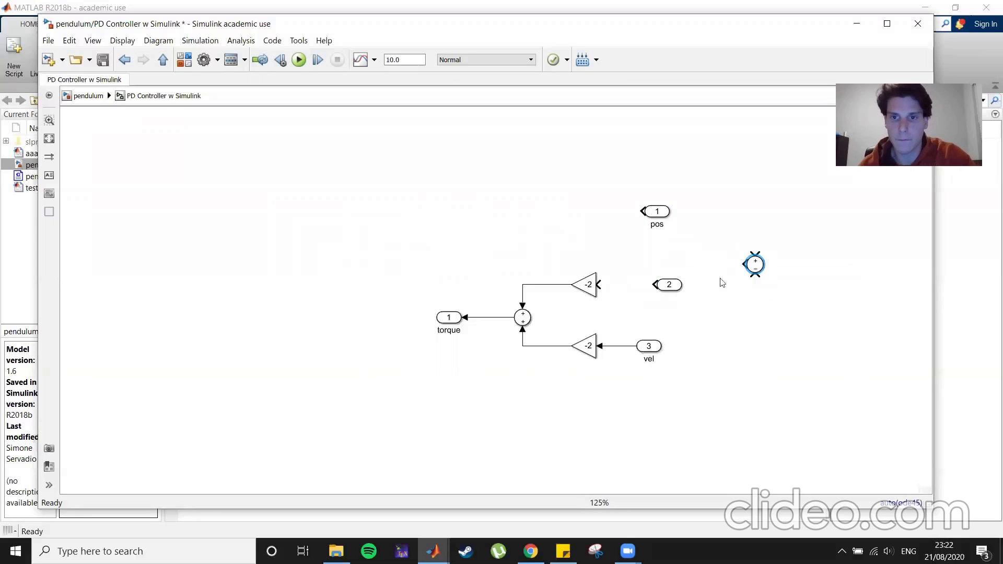
- Place the new Sum block before the position gain and wire it to the gain, with pos on plus and the new inport on minus
{"action": "left_click_drag", "start_coordinate": [673, 286], "coordinate": [706, 318]}
{"action": "left_click_drag", "start_coordinate": [757, 271], "coordinate": [634, 290]}
{"action": "left_click", "coordinate": [612, 286]}
{"action": "mouse_move", "coordinate": [663, 215]}
{"action": "left_mouse_down"}
{"action": "mouse_move", "coordinate": [697, 259]}
{"action": "mouse_move", "coordinate": [633, 276]}
{"action": "left_mouse_up"}
{"action": "left_click_drag", "start_coordinate": [688, 315], "coordinate": [633, 296]}
{"action": "left_click_drag", "start_coordinate": [700, 317], "coordinate": [690, 324]}
- Rename the new inport as des
{"action": "double_click", "coordinate": [690, 329]}
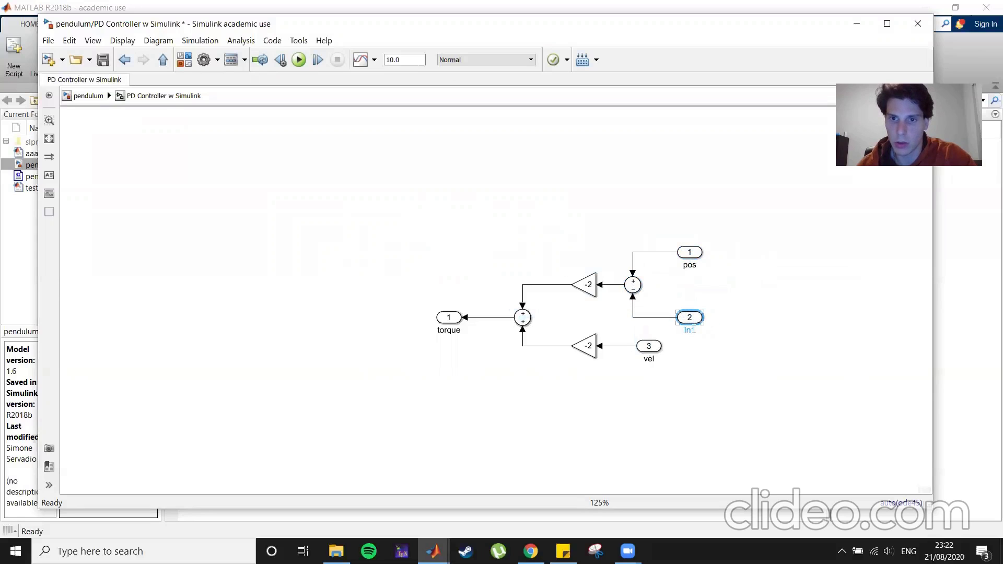
{"action": "key", "text": "BackSpace"}
{"action": "type", "text": "des"}
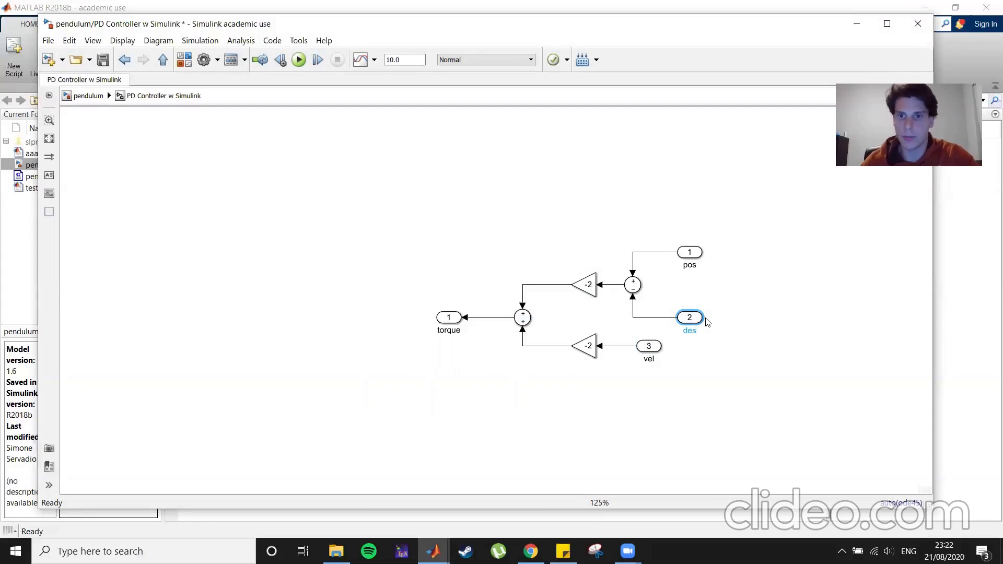
{"action": "left_click", "coordinate": [746, 321]}
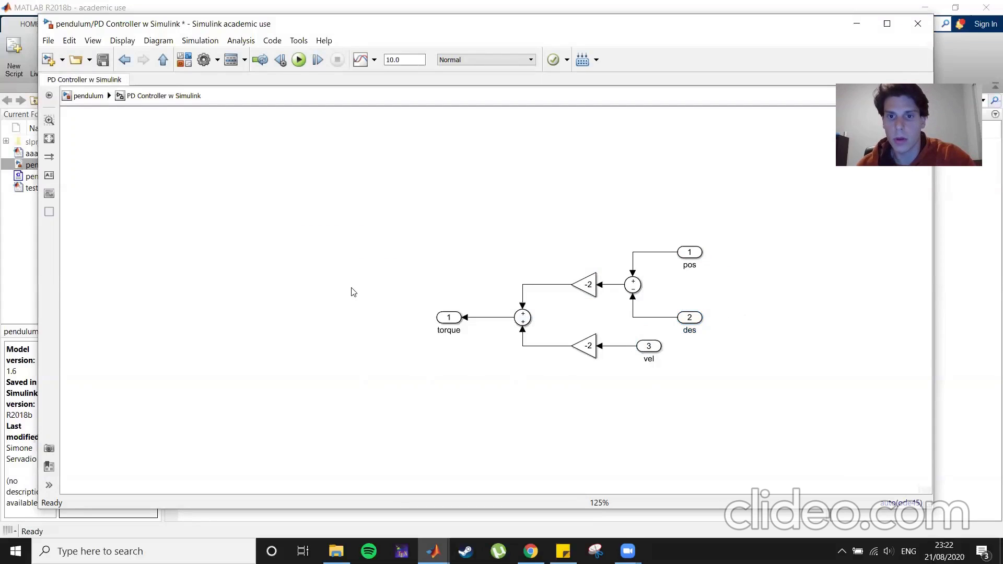
- Move the velocity gain and the vel inport down so they line up below the des inport
{"action": "left_click", "coordinate": [590, 352]}
{"action": "left_click_drag", "start_coordinate": [591, 352], "coordinate": [590, 381]}
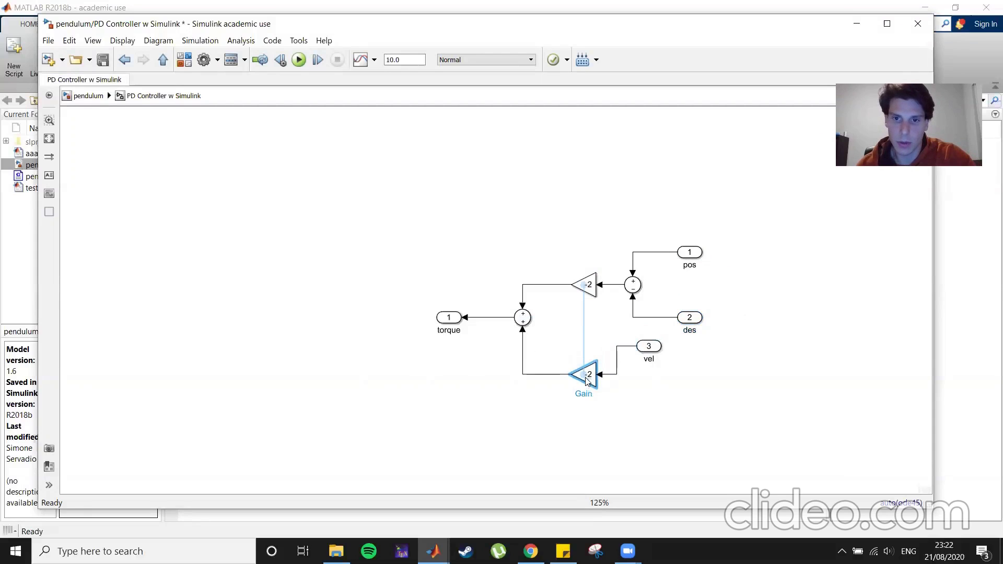
{"action": "left_click", "coordinate": [684, 406]}
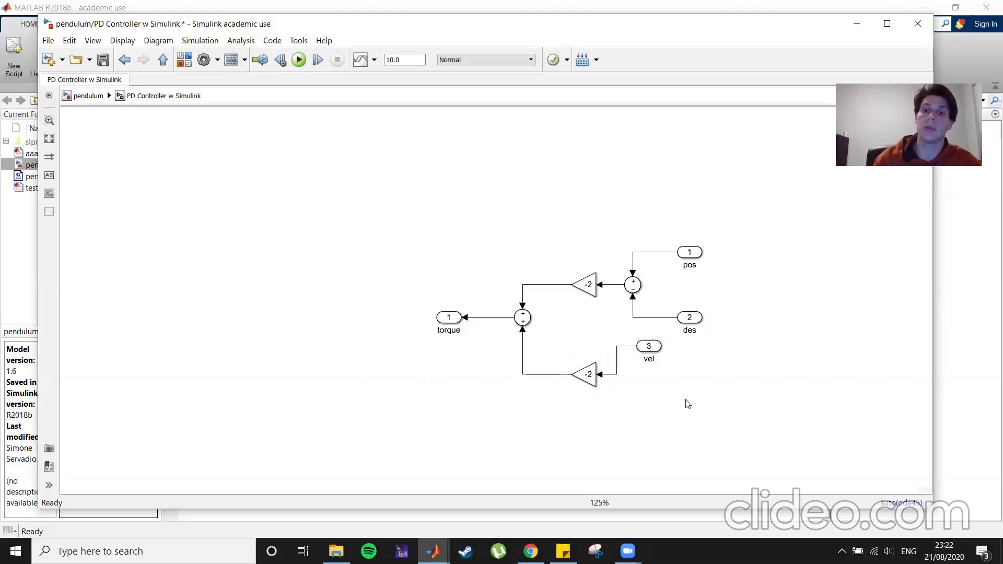
{"action": "left_click_drag", "start_coordinate": [653, 348], "coordinate": [653, 377]}
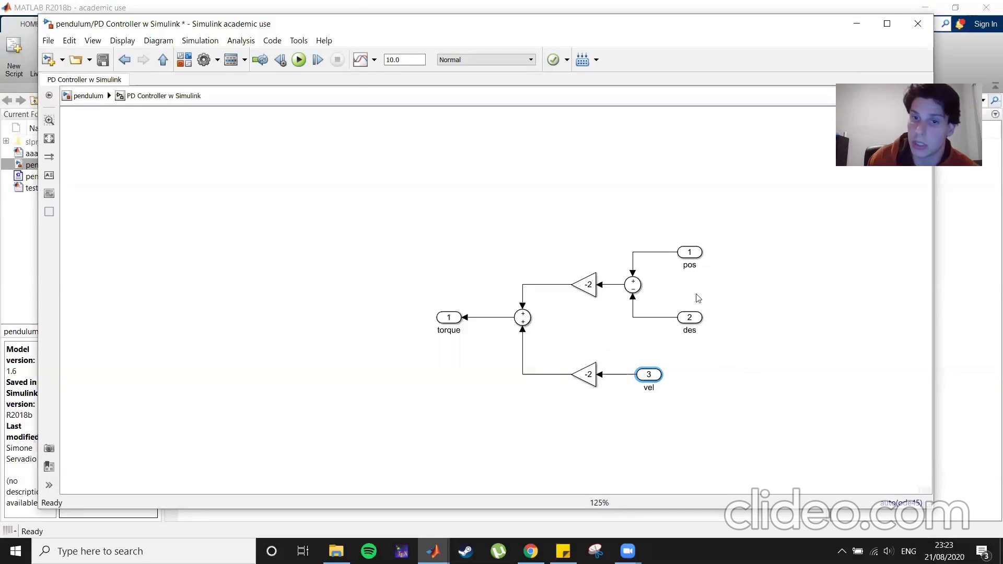
- Return to the top-level pendulum model, shift the pi constant slightly down and draw a signal line from it toward the PD controller
{"action": "left_click", "coordinate": [83, 96]}
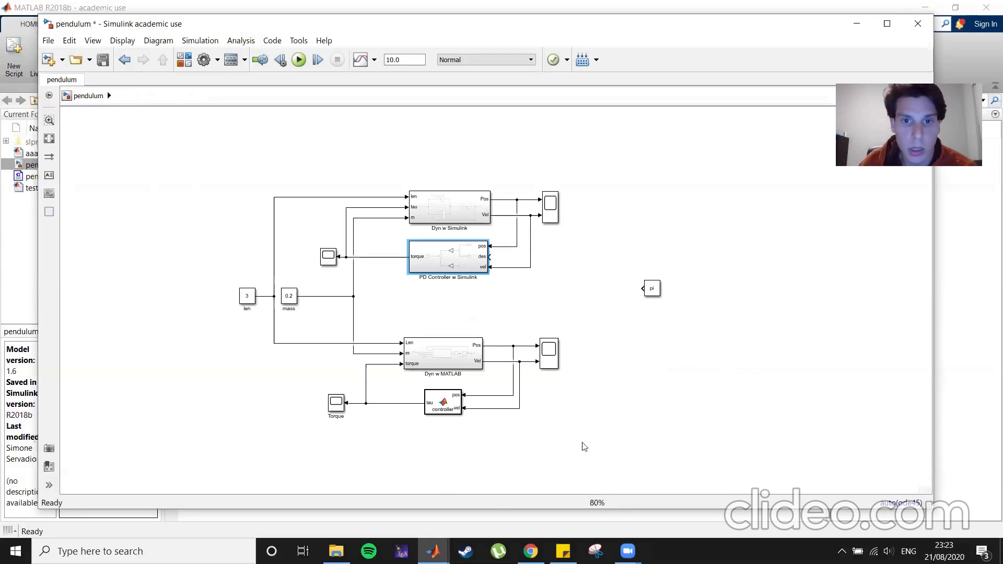
{"action": "left_click", "coordinate": [656, 292]}
{"action": "left_click_drag", "start_coordinate": [657, 292], "coordinate": [491, 257]}
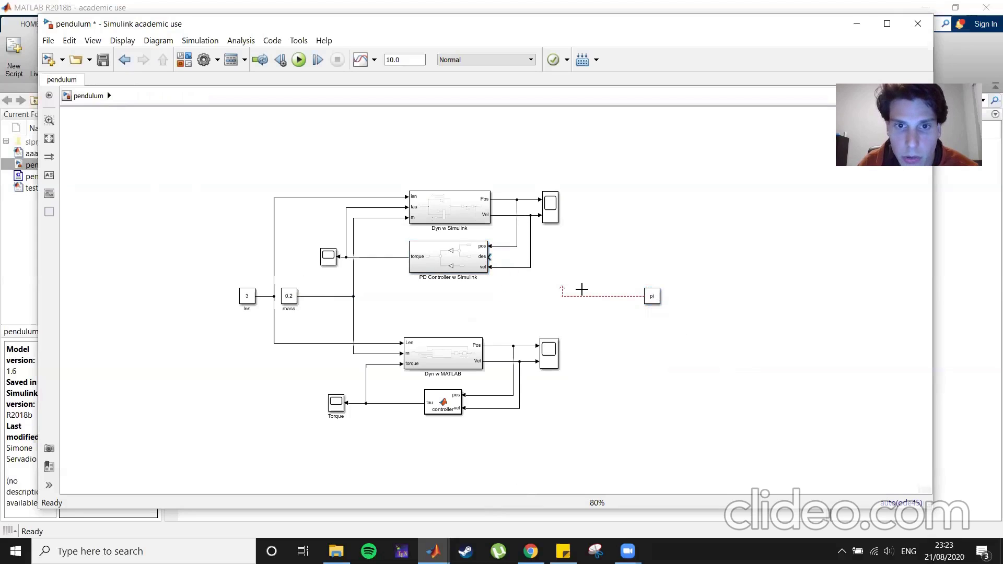
- In the PD Controller w Simulink subsystem, set the port number of the des inport to 3
{"action": "double_click", "coordinate": [450, 259]}
{"action": "double_click", "coordinate": [689, 317]}
{"action": "type", "text": "3"}
{"action": "key", "text": "Return"}
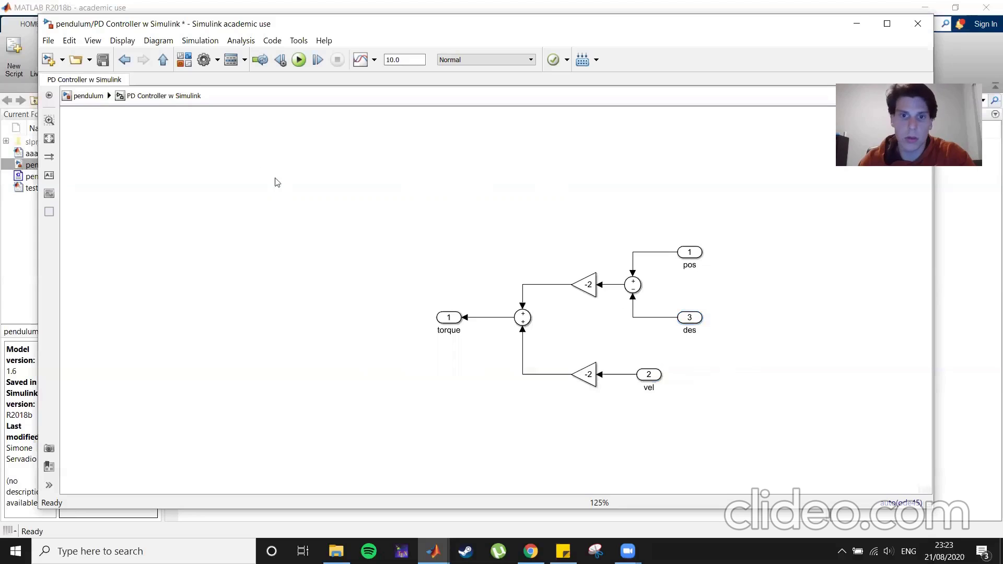
- Back in the top-level model, connect the pi constant's open signal line to the PD controller's des input
{"action": "left_click", "coordinate": [88, 95]}
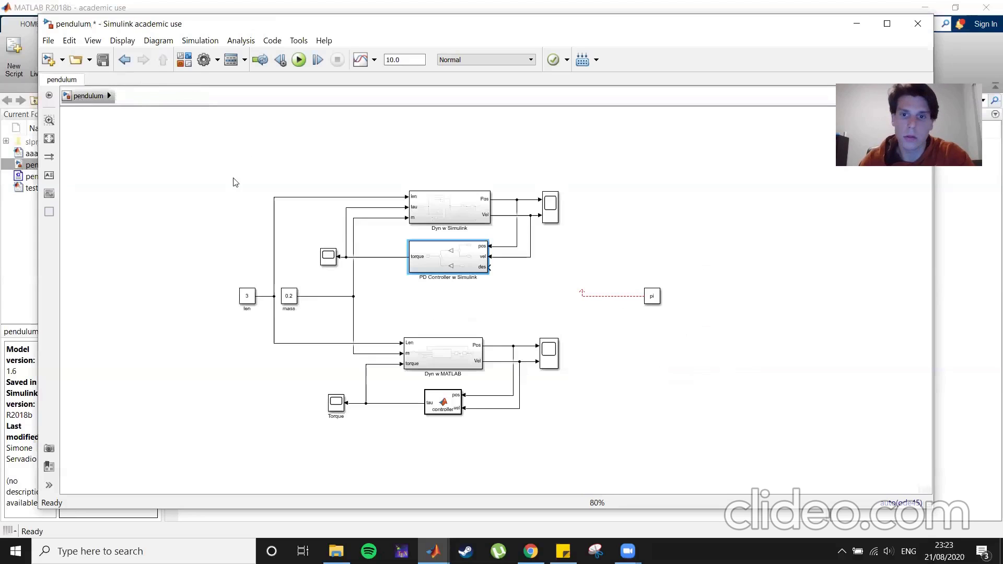
{"action": "left_click_drag", "start_coordinate": [582, 291], "coordinate": [489, 267]}
{"action": "left_click", "coordinate": [705, 342]}
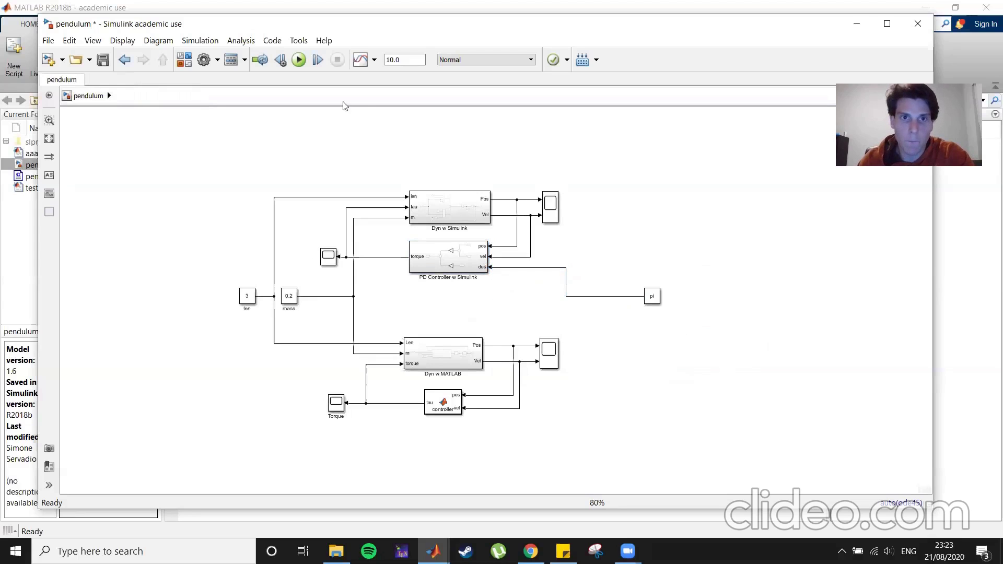
- In the PD Controller w Simulink subsystem, set the position gain to -10
{"action": "left_click", "coordinate": [452, 267]}
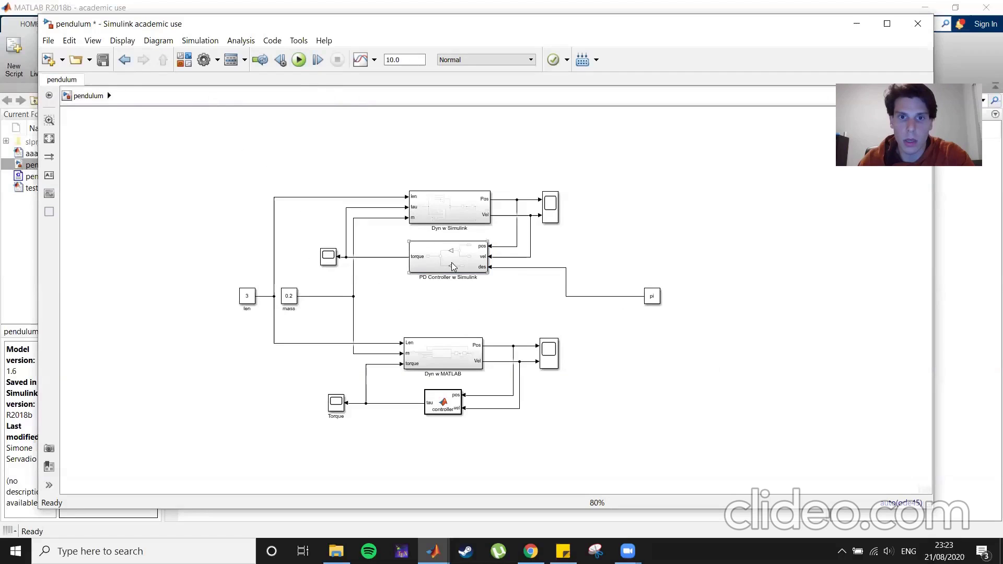
{"action": "double_click", "coordinate": [452, 265]}
{"action": "double_click", "coordinate": [589, 285]}
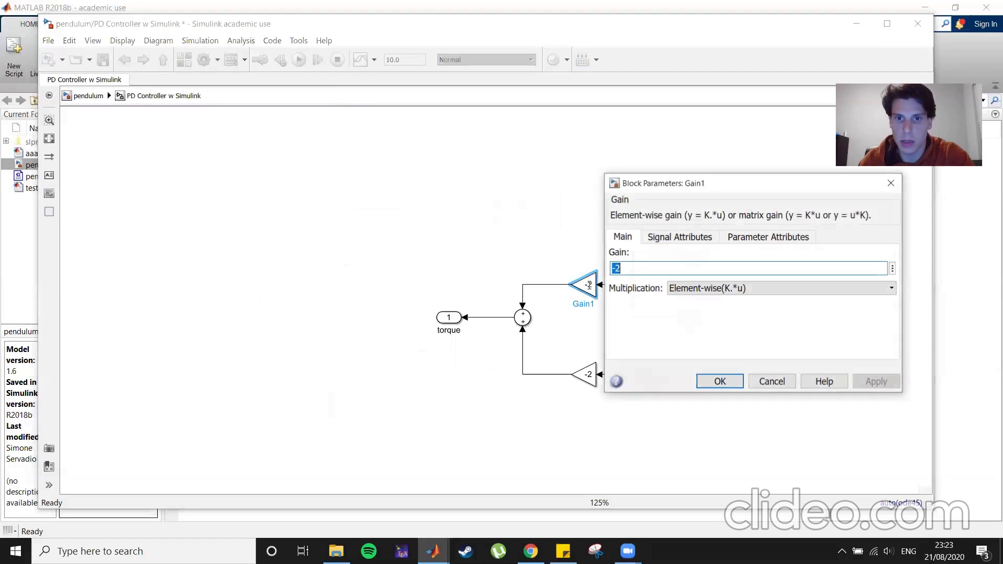
{"action": "left_click", "coordinate": [631, 265]}
{"action": "key", "text": "BackSpace"}
{"action": "type", "text": "10"}
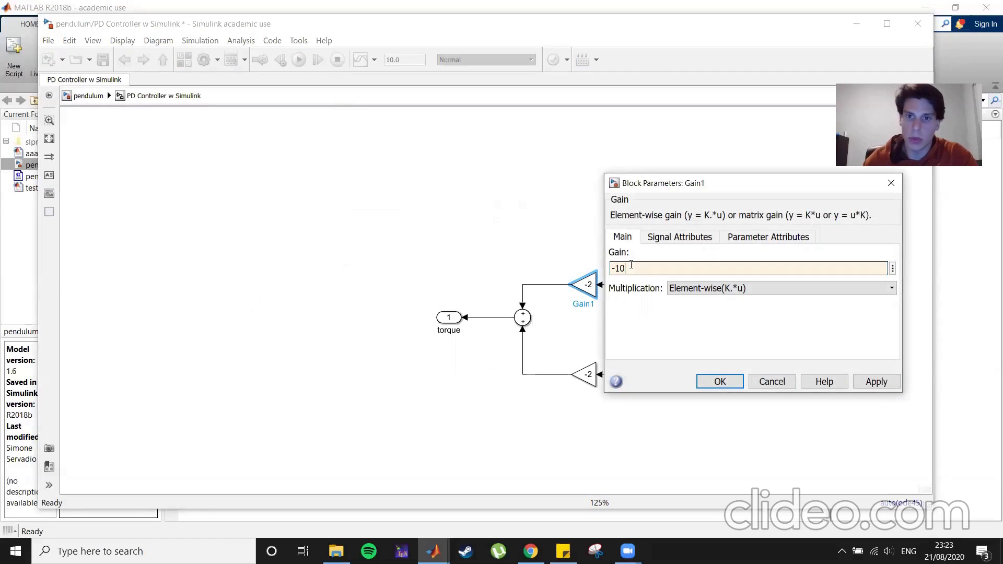
{"action": "left_click", "coordinate": [876, 382]}
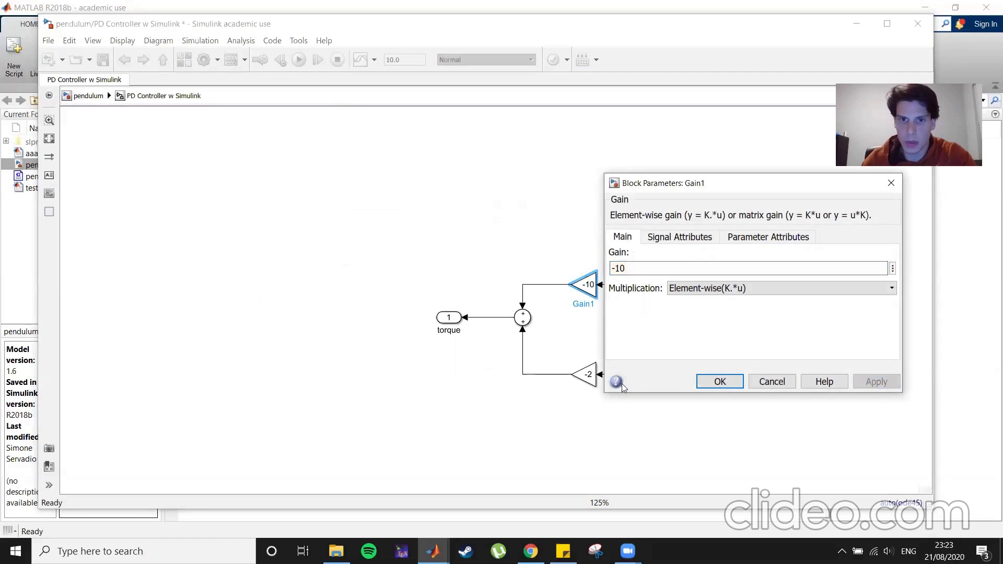
{"action": "left_click", "coordinate": [727, 383]}
- Set the velocity gain to -5 and return to the top-level pendulum model
{"action": "double_click", "coordinate": [583, 374]}
{"action": "left_click", "coordinate": [636, 357]}
{"action": "key", "text": "BackSpace"}
{"action": "type", "text": "5"}
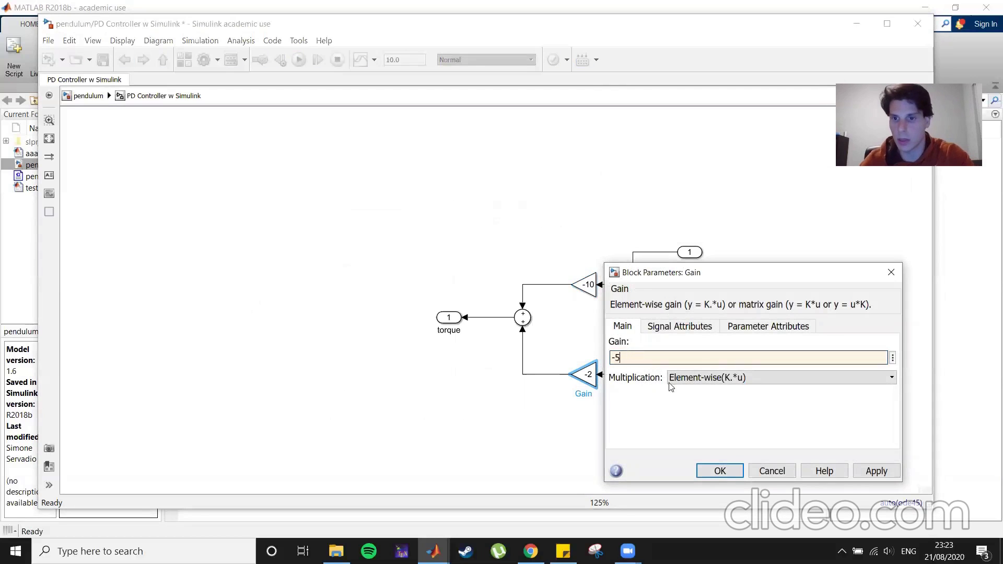
{"action": "left_click", "coordinate": [875, 470]}
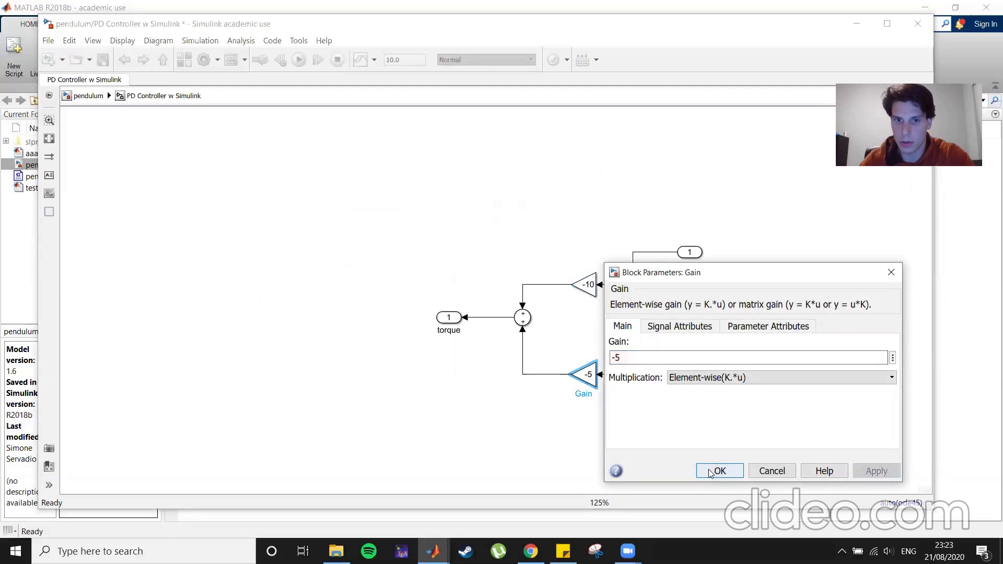
{"action": "left_click", "coordinate": [710, 472]}
{"action": "left_click", "coordinate": [107, 97]}
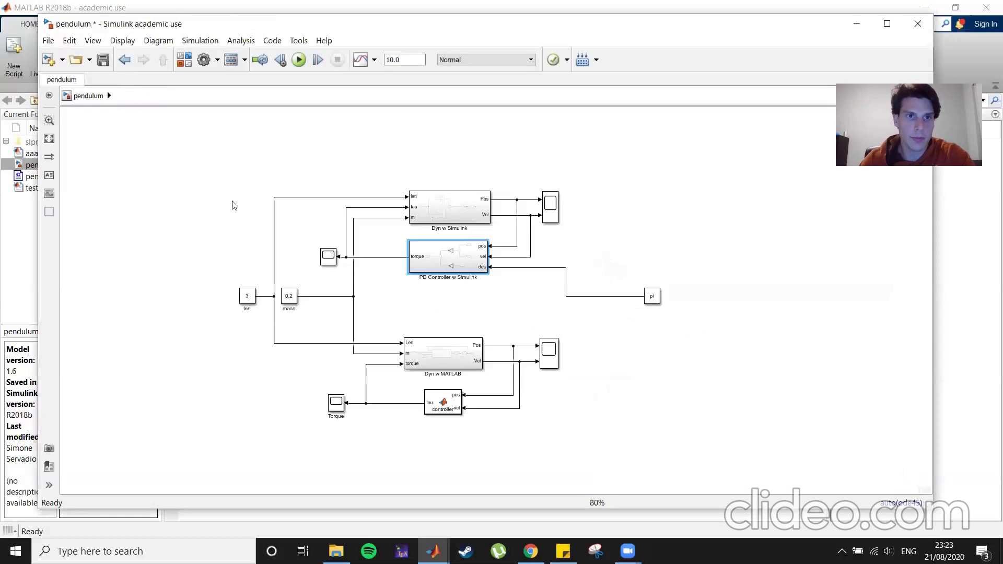
- Run the simulation with a stop time of 5 and view the position and velocity scope of Dyn w Simulink
{"action": "left_click", "coordinate": [410, 58]}
{"action": "type", "text": "5"}
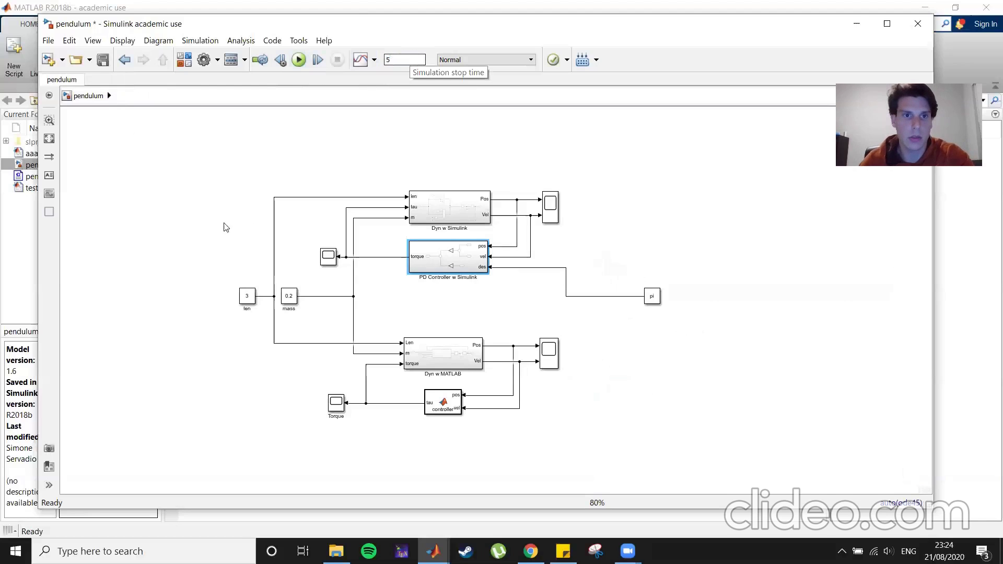
{"action": "left_click", "coordinate": [292, 61]}
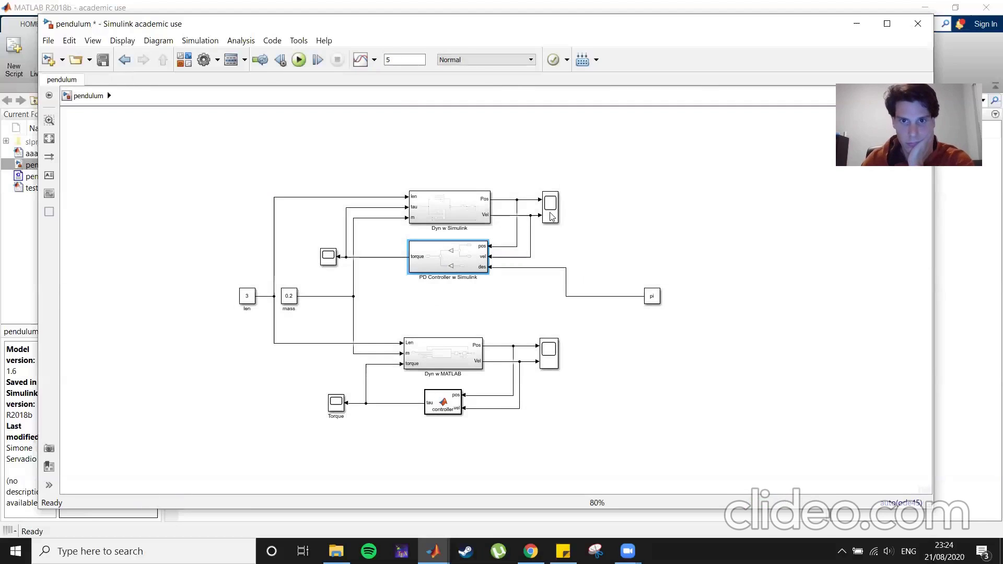
{"action": "double_click", "coordinate": [551, 214]}
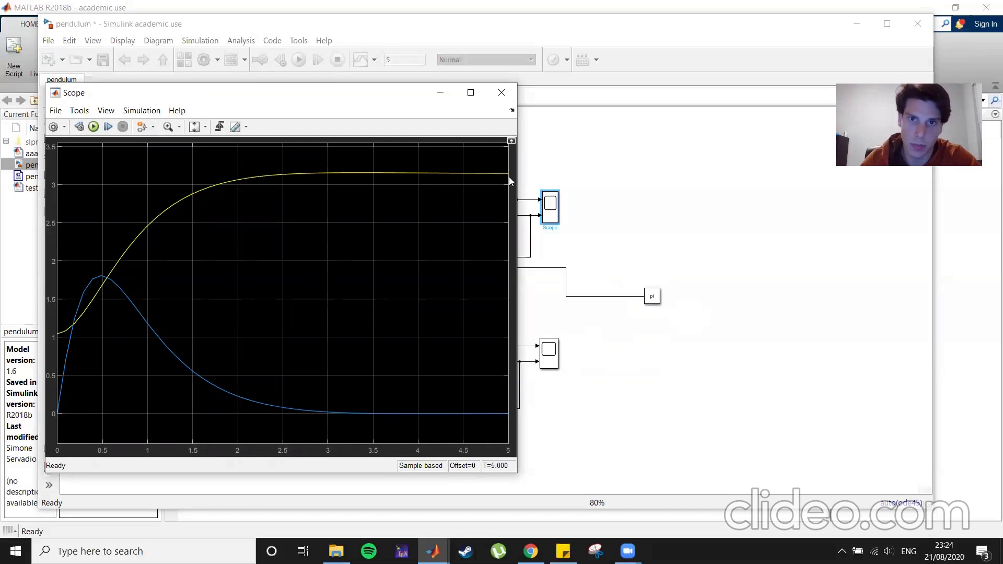
{"action": "left_click", "coordinate": [501, 92]}
- Examine the torque response on the scope connected to the PD Controller w Simulink output
{"action": "left_click", "coordinate": [324, 261]}
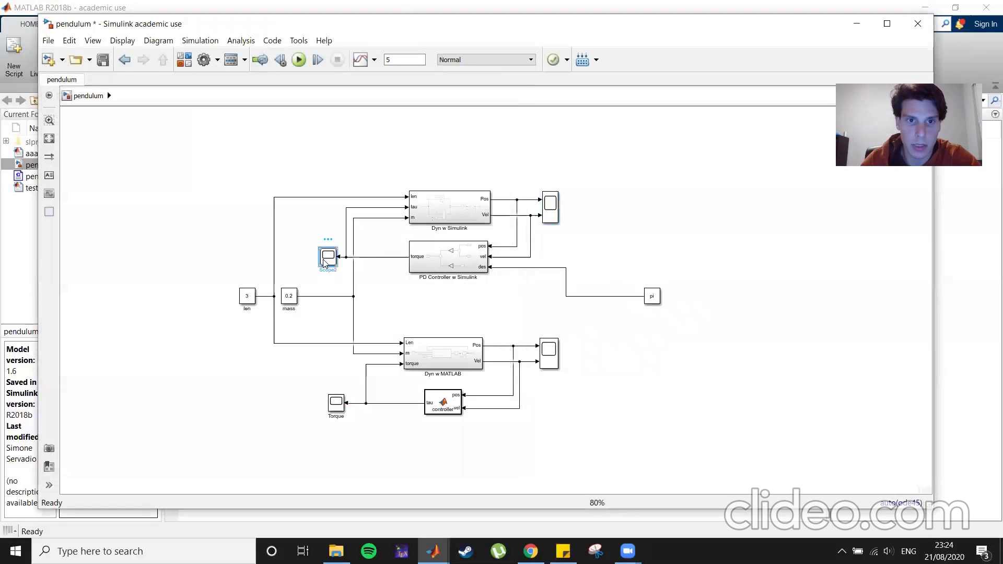
{"action": "double_click", "coordinate": [325, 261]}
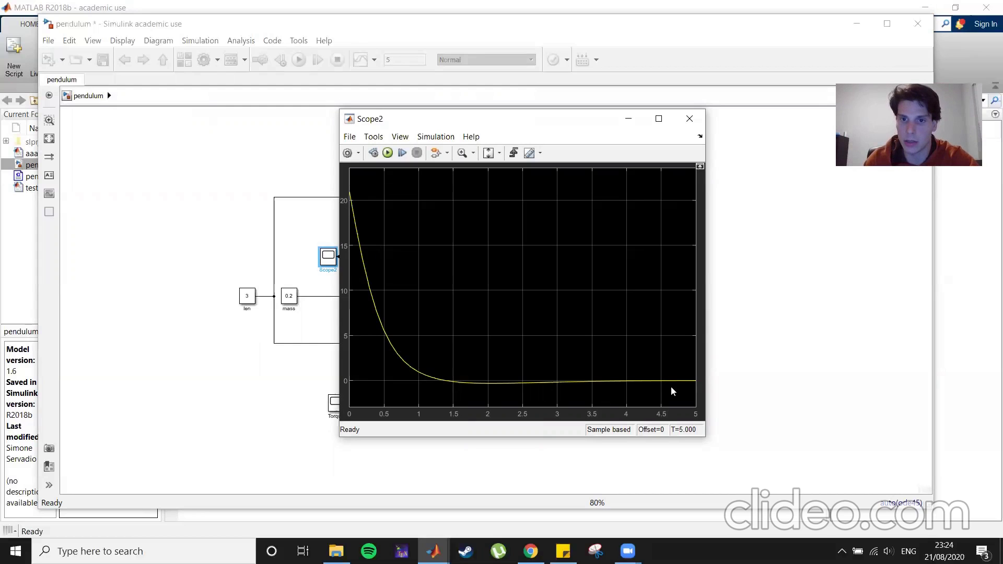
{"action": "left_click", "coordinate": [689, 118]}
- Set the value of the desired-position constant to -pi
{"action": "double_click", "coordinate": [650, 298]}
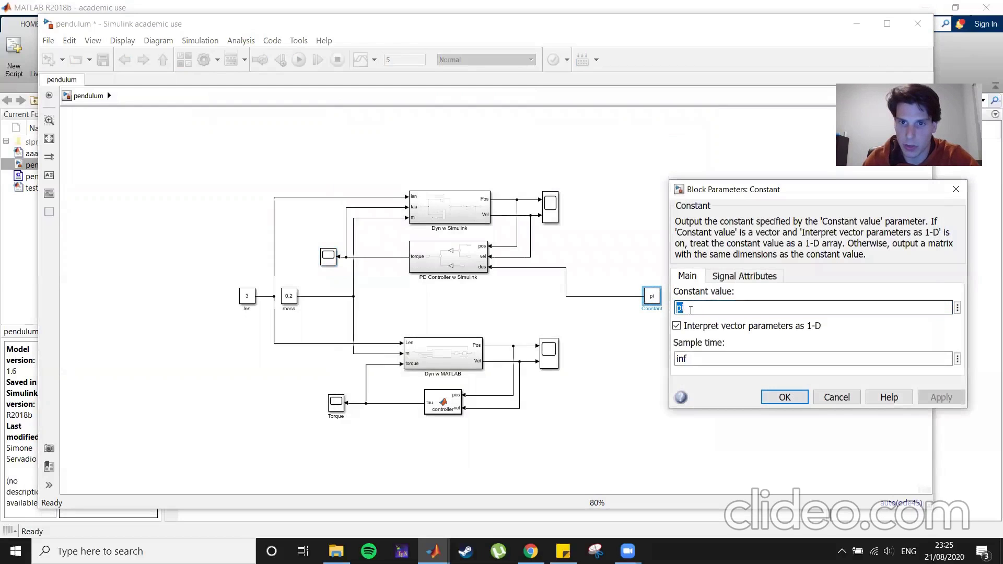
{"action": "type", "text": "pi"}
{"action": "key", "text": "Home"}
{"action": "type", "text": "-"}
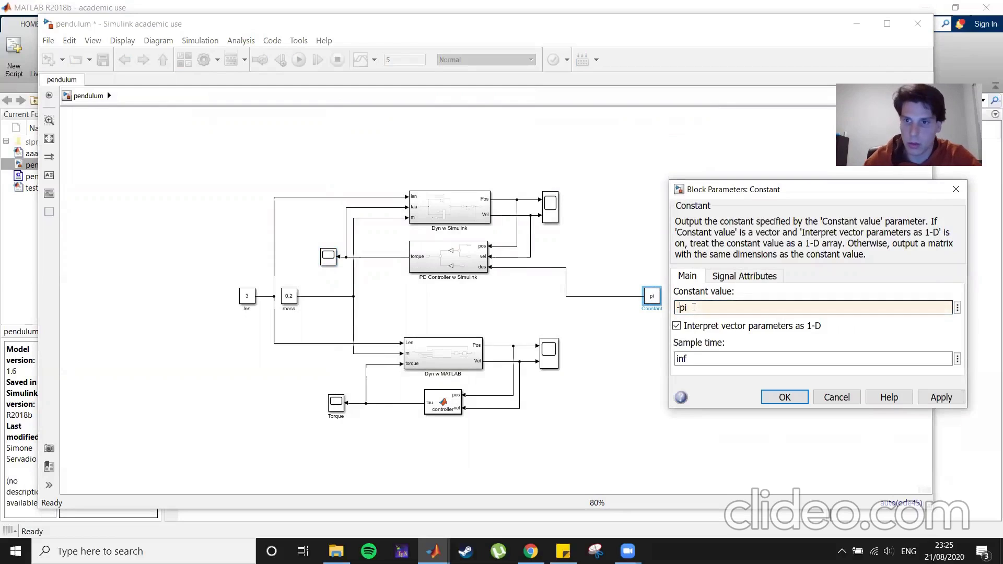
{"action": "left_click", "coordinate": [941, 397]}
{"action": "left_click", "coordinate": [782, 398]}
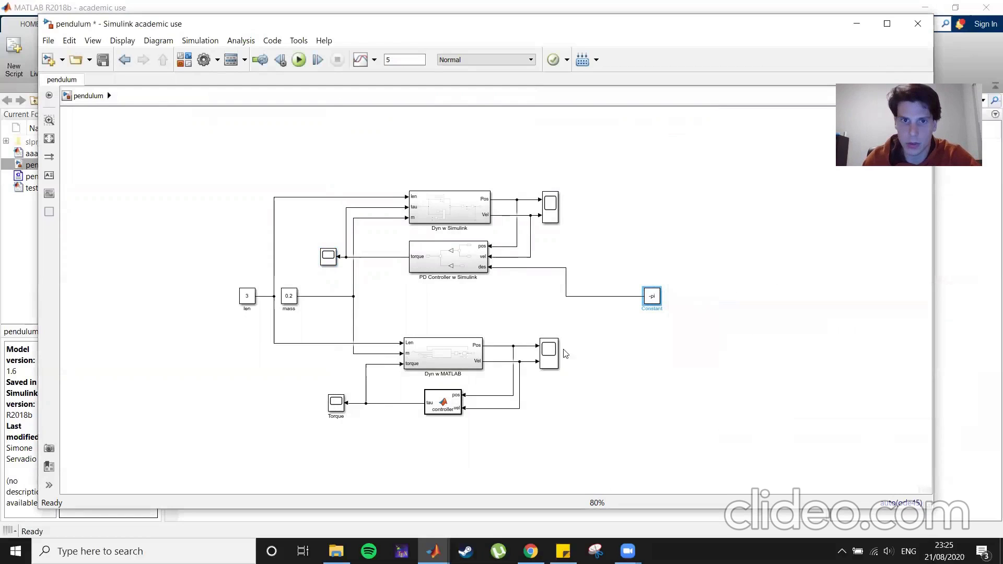
- Run the simulation and examine the Dyn w Simulink position and velocity scope and the PD controller's torque scope
{"action": "left_click", "coordinate": [300, 60]}
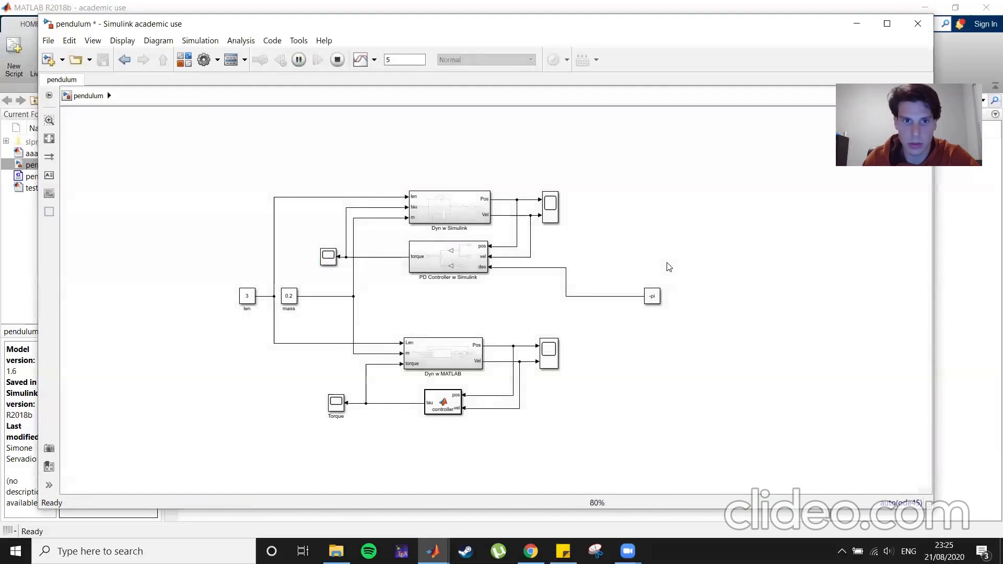
{"action": "left_click", "coordinate": [556, 208]}
{"action": "double_click", "coordinate": [556, 208]}
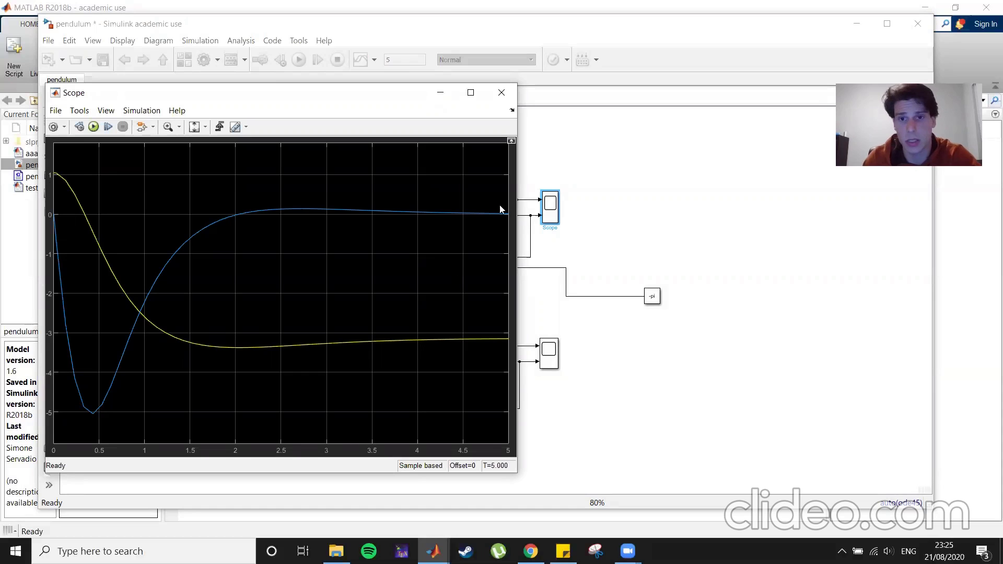
{"action": "left_click", "coordinate": [500, 96]}
{"action": "double_click", "coordinate": [326, 260]}
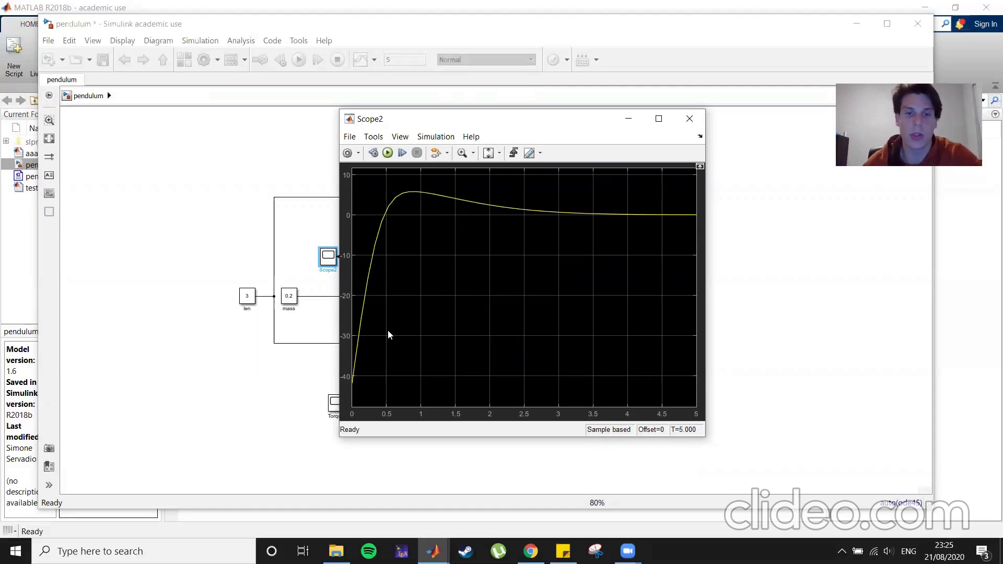
{"action": "left_click", "coordinate": [689, 119]}
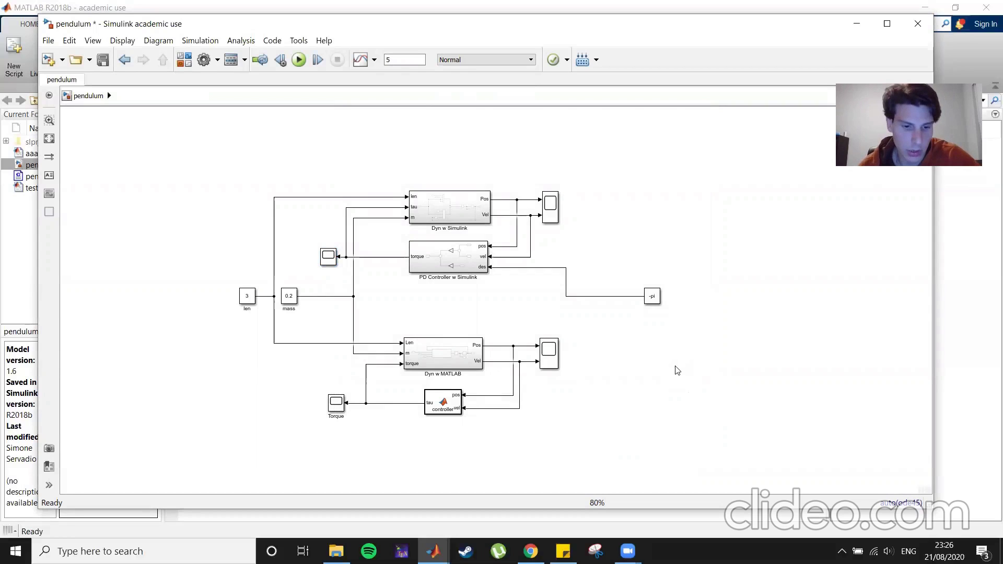
- Add a Saturation block with an upper limit of 8 in the empty area below the -pi constant
{"action": "double_click", "coordinate": [677, 371]}
{"action": "type", "text": "sa"}
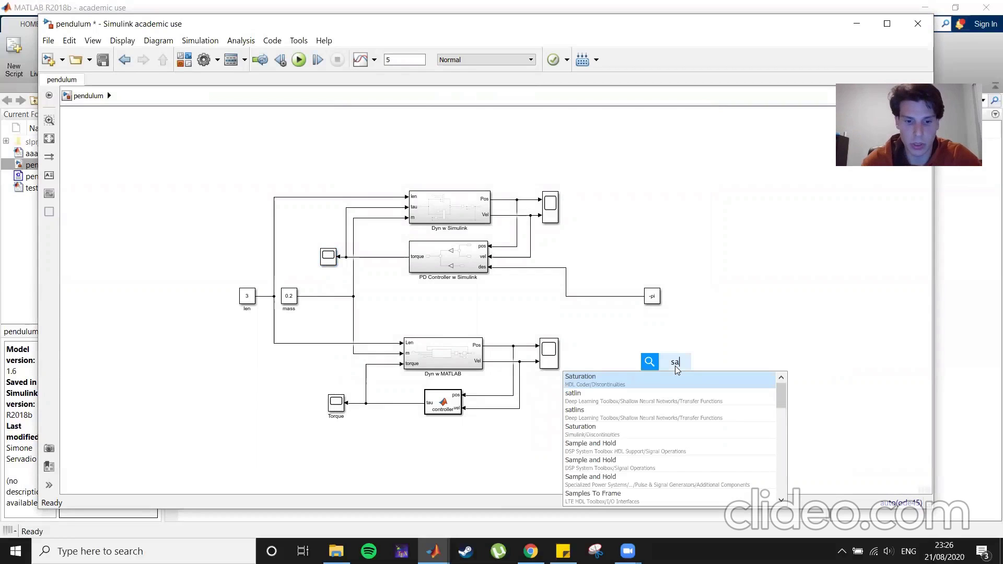
{"action": "type", "text": "tu"}
{"action": "key", "text": "Return"}
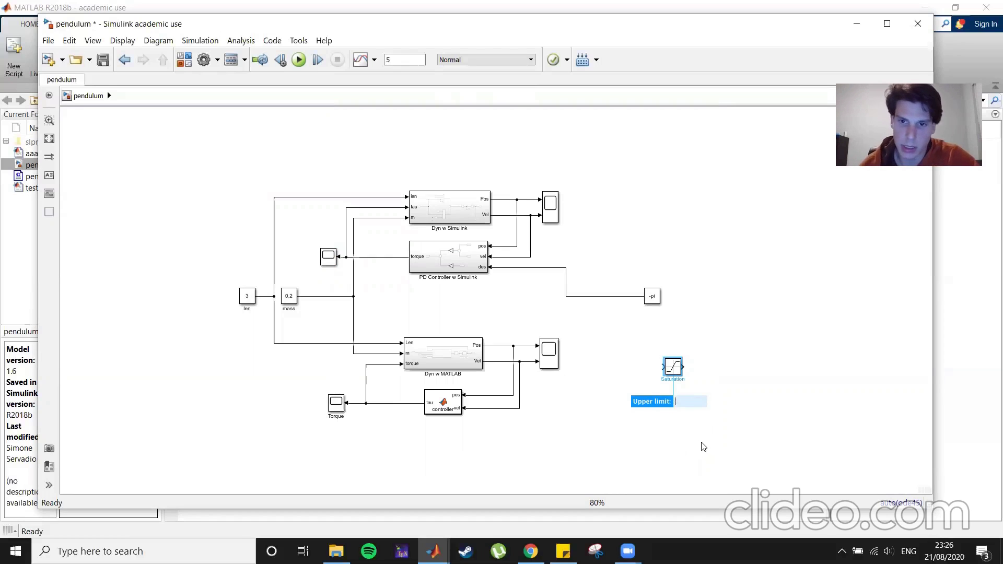
{"action": "type", "text": "8"}
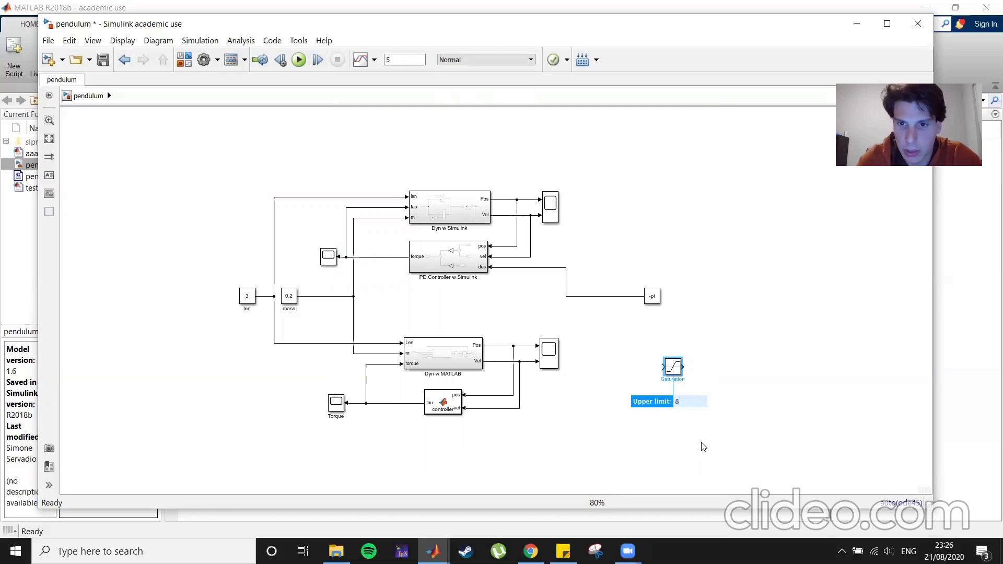
{"action": "key", "text": "Return"}
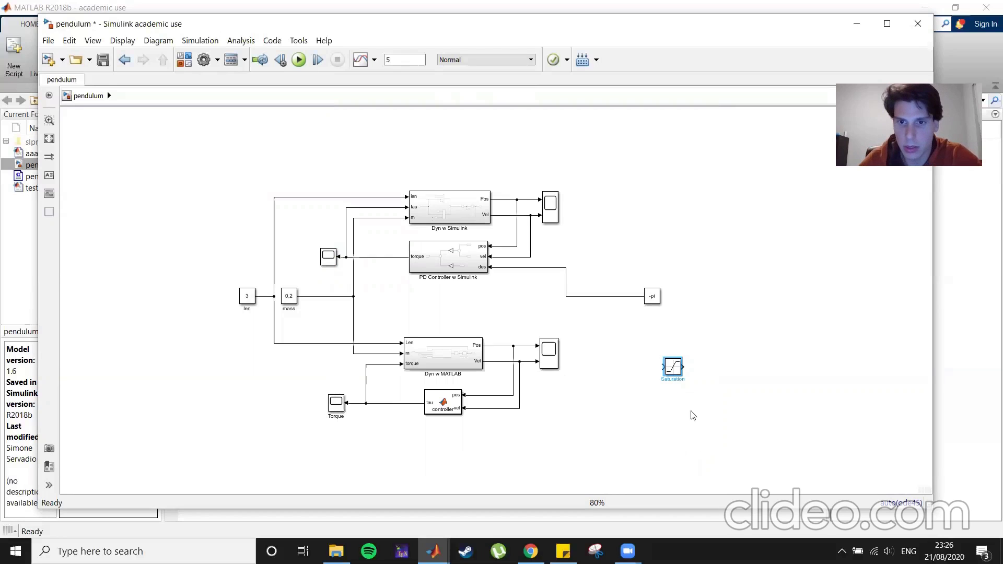
- Set the Saturation block's lower limit to -8 and move the block slightly lower in the model
{"action": "double_click", "coordinate": [674, 367]}
{"action": "key", "text": "Tab"}
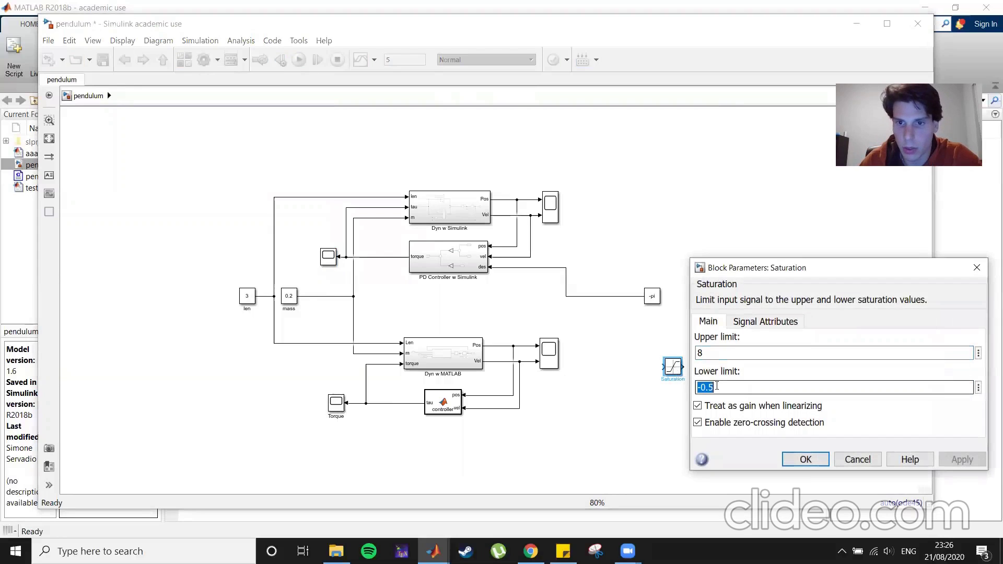
{"action": "left_click", "coordinate": [719, 387]}
{"action": "key", "text": "BackSpace"}
{"action": "key", "text": "BackSpace"}
{"action": "key", "text": "BackSpace"}
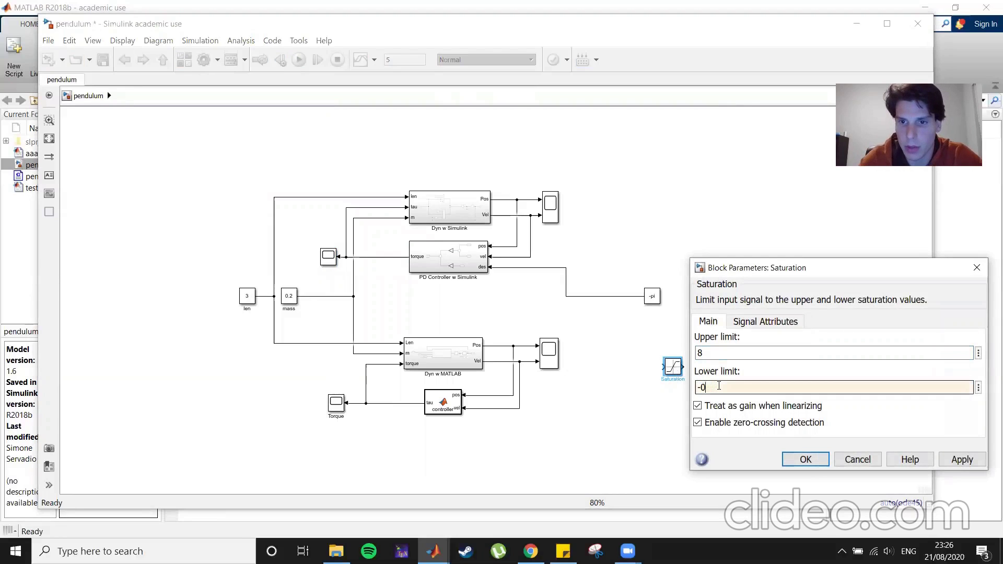
{"action": "type", "text": "8"}
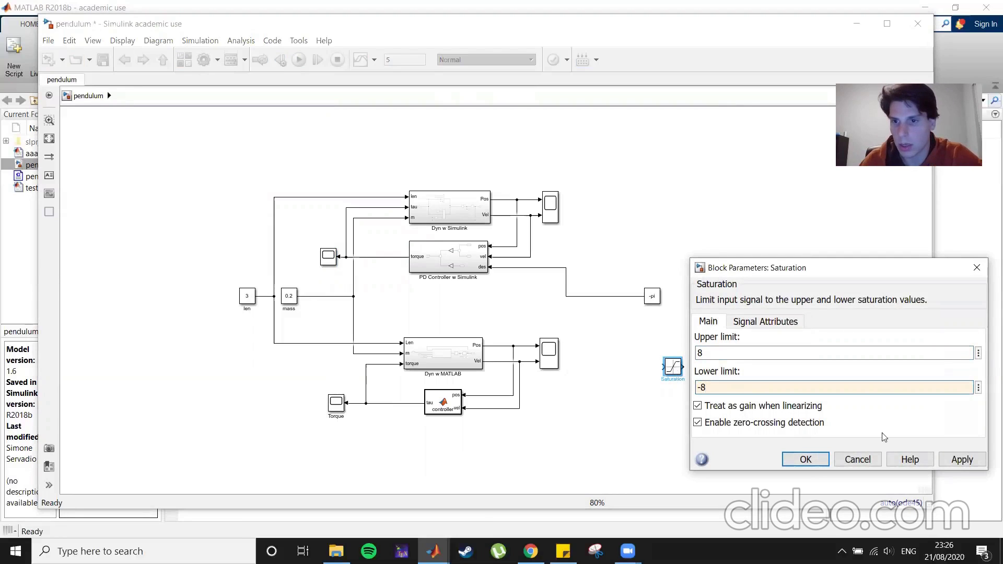
{"action": "left_click", "coordinate": [961, 459]}
{"action": "left_click", "coordinate": [806, 459]}
{"action": "left_click_drag", "start_coordinate": [675, 371], "coordinate": [665, 399]}
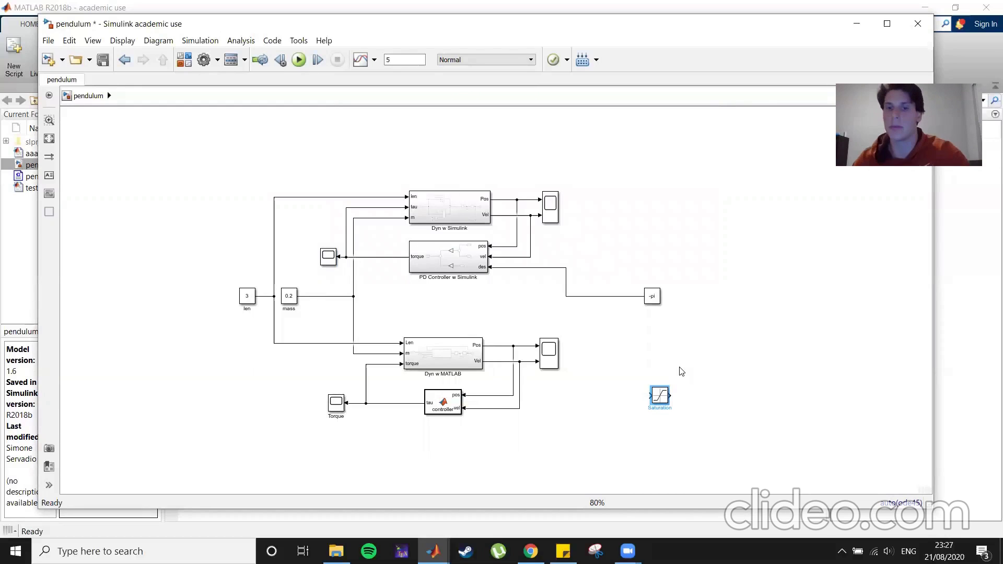
- Add a Sine Wave block with an amplitude of 10 and connect it to the Saturation block's input
{"action": "left_click", "coordinate": [621, 463]}
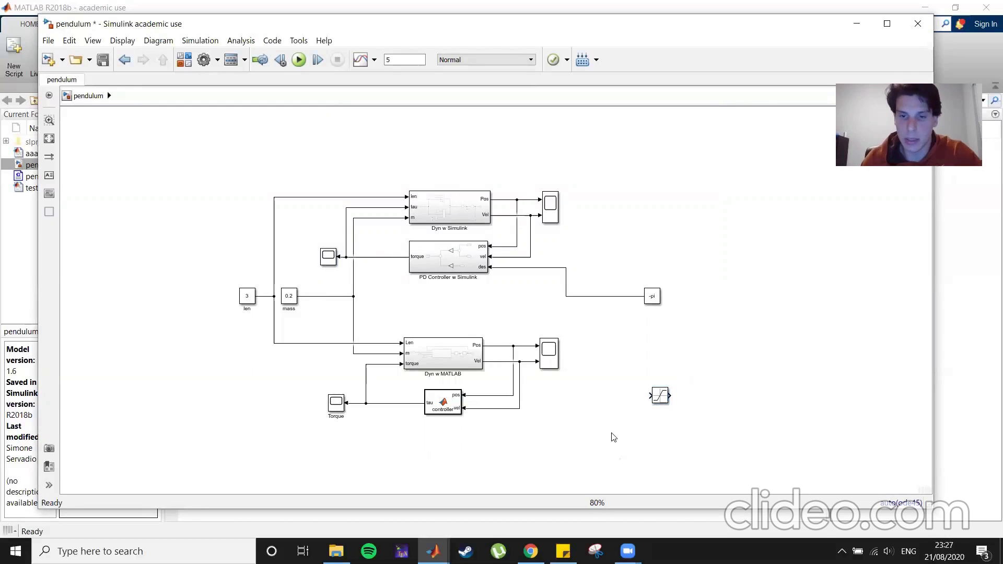
{"action": "double_click", "coordinate": [614, 438]}
{"action": "type", "text": "wa"}
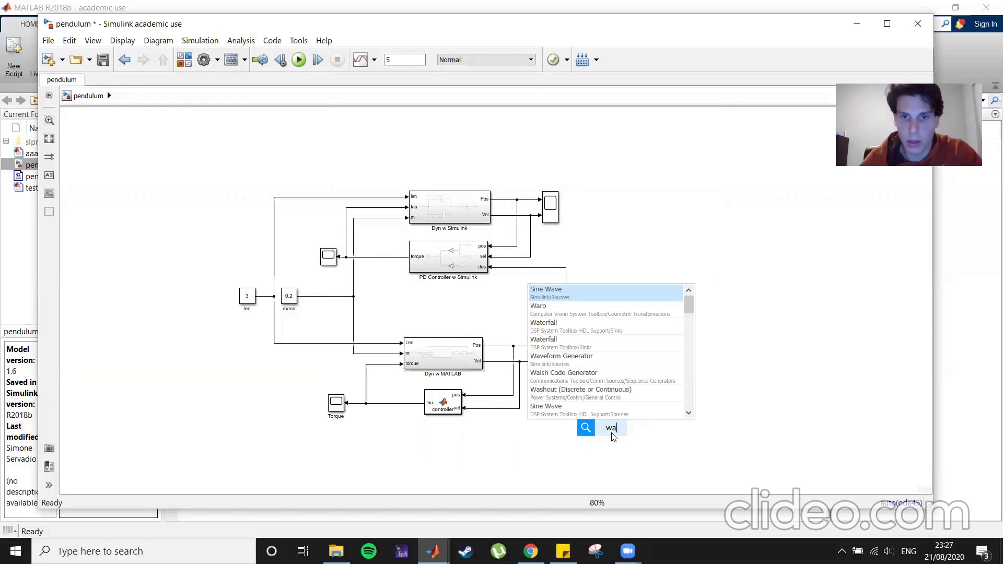
{"action": "left_click", "coordinate": [610, 297]}
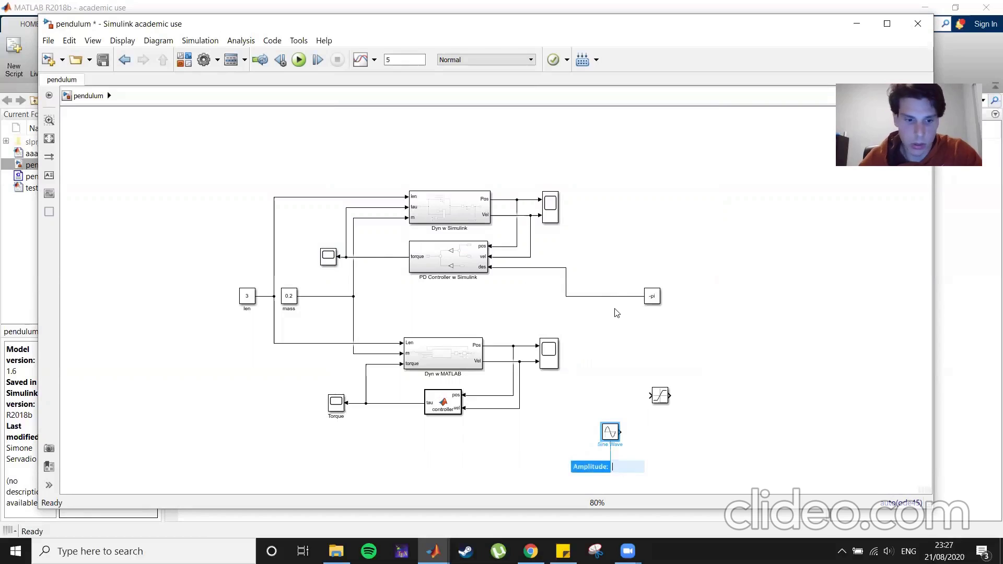
{"action": "type", "text": "10"}
{"action": "key", "text": "Return"}
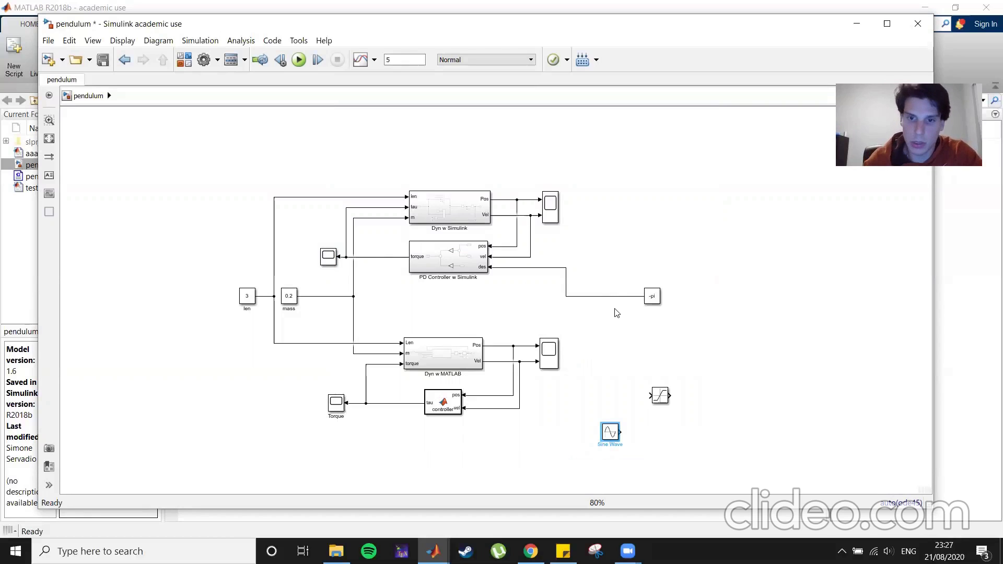
{"action": "left_click_drag", "start_coordinate": [609, 433], "coordinate": [610, 398]}
{"action": "left_click", "coordinate": [637, 399]}
{"action": "left_click", "coordinate": [737, 406]}
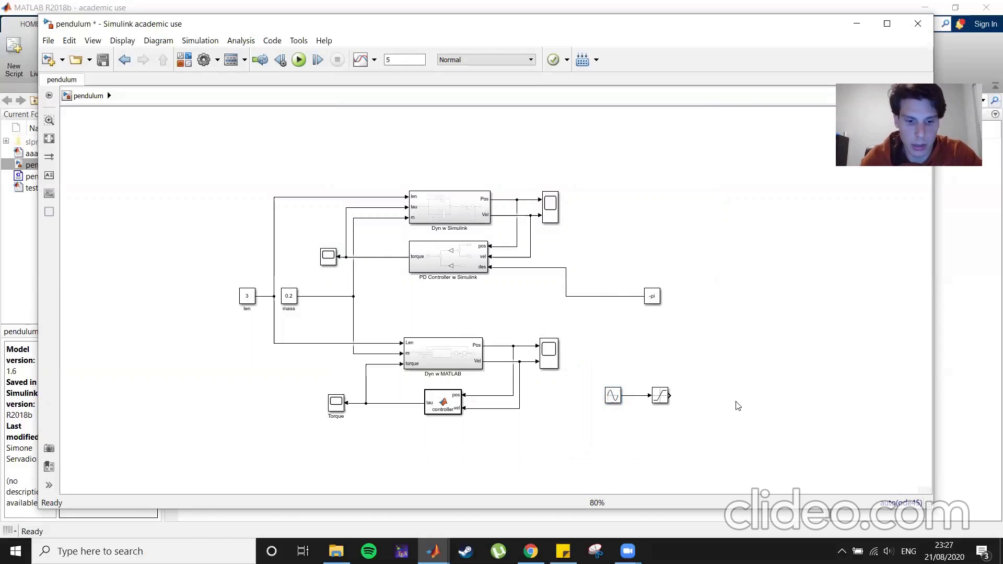
- Add a Scope with two input ports and connect the Saturation output and the original sine signal to it
{"action": "double_click", "coordinate": [738, 407]}
{"action": "type", "text": "scope"}
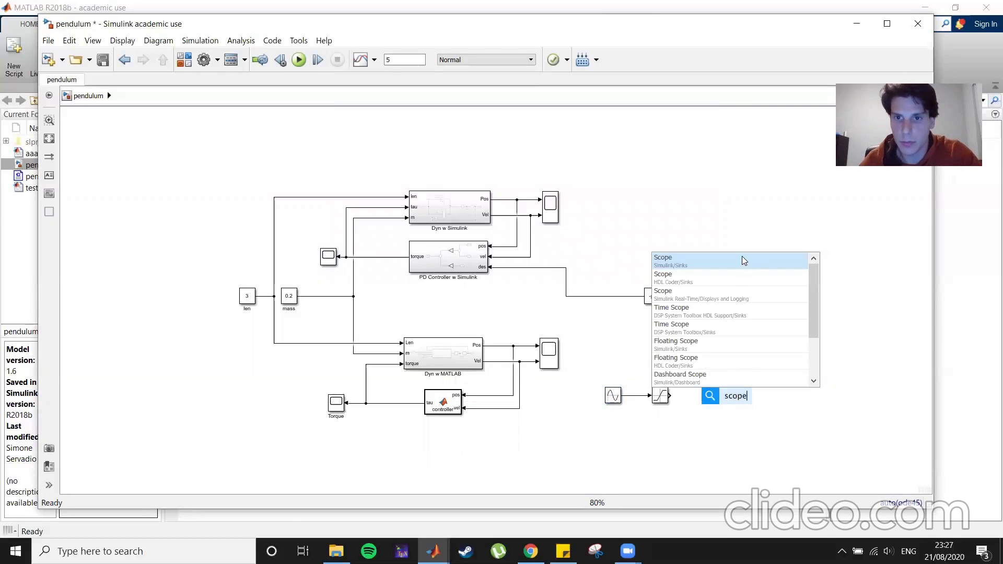
{"action": "left_click", "coordinate": [744, 260]}
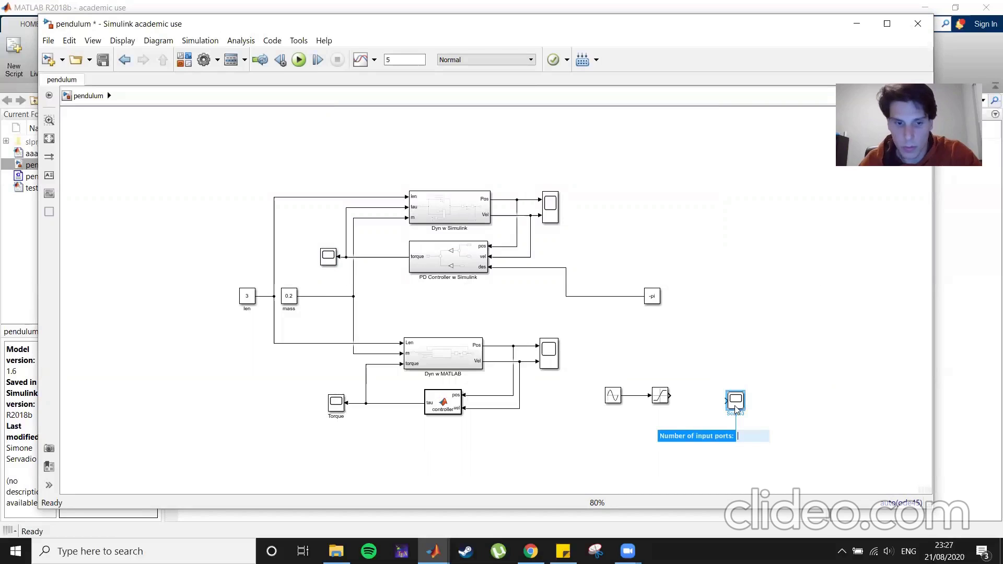
{"action": "key", "text": "Return"}
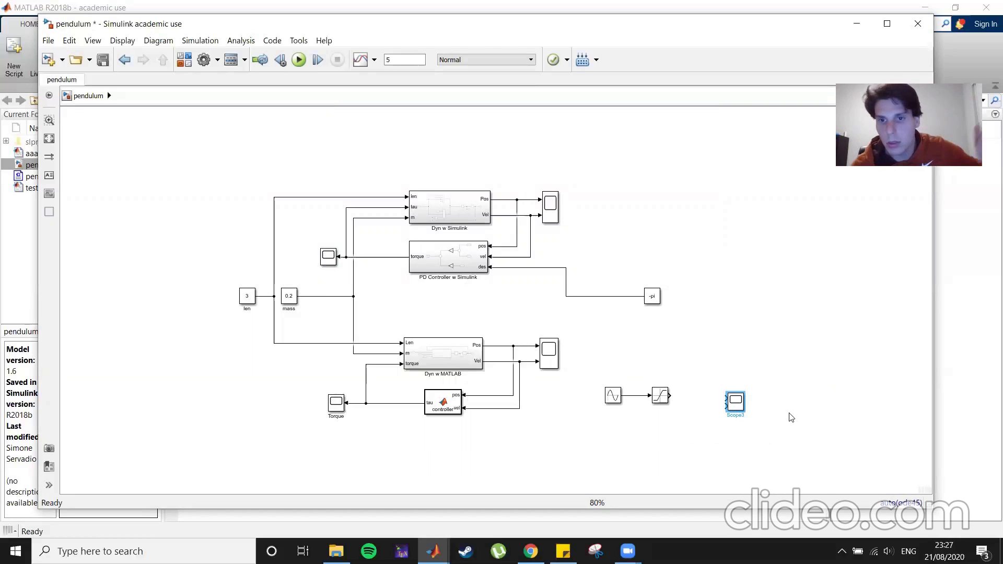
{"action": "left_click_drag", "start_coordinate": [734, 402], "coordinate": [632, 395]}
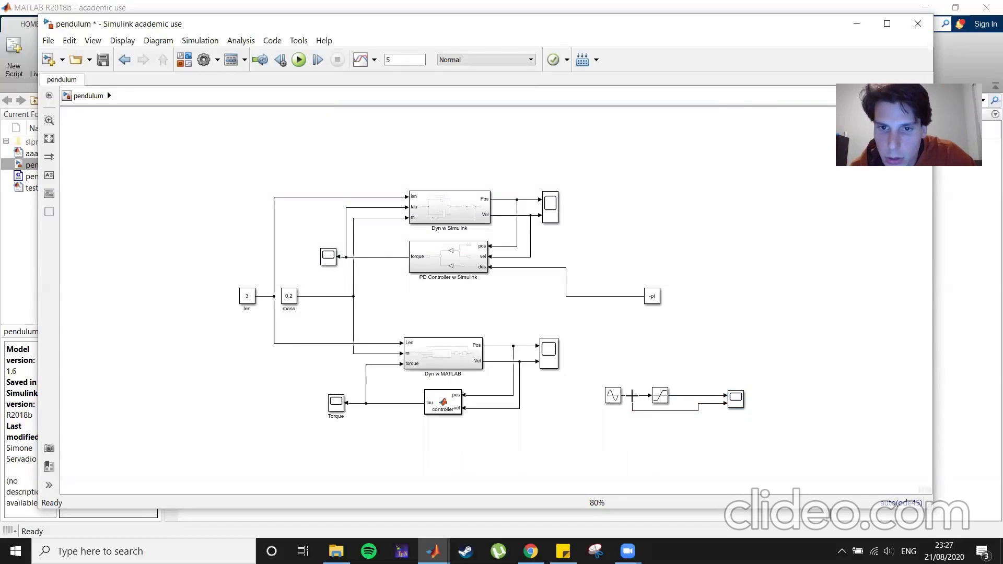
- Simulate the model and compare the sine and saturated signals on the new scope, repeating with a stop time of 20
{"action": "left_click", "coordinate": [304, 65]}
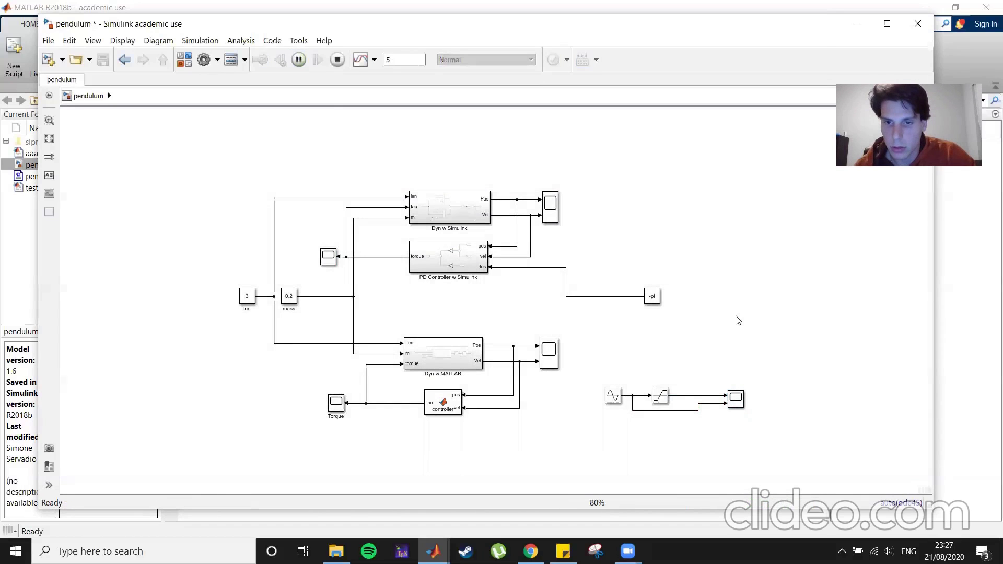
{"action": "double_click", "coordinate": [737, 400]}
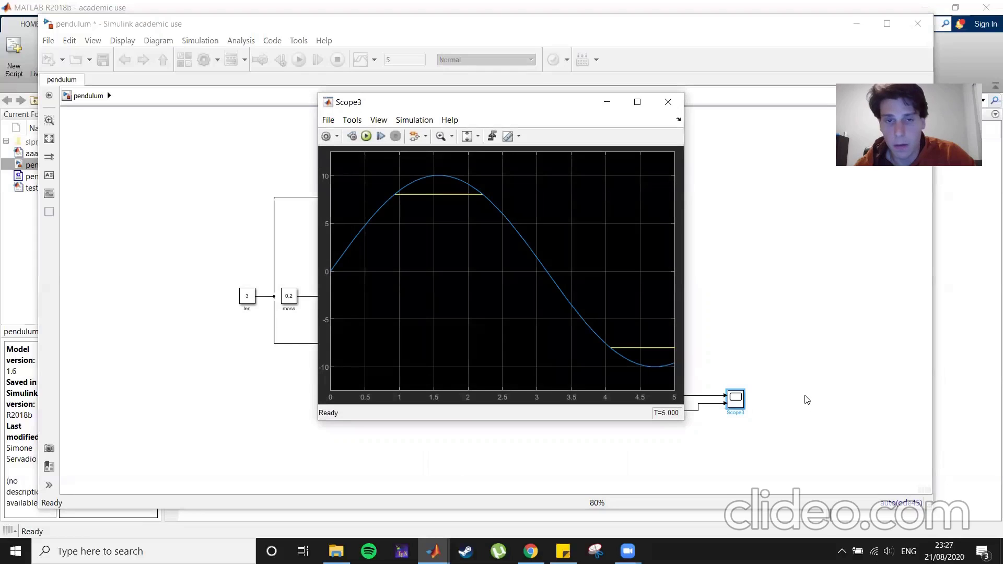
{"action": "double_click", "coordinate": [410, 61]}
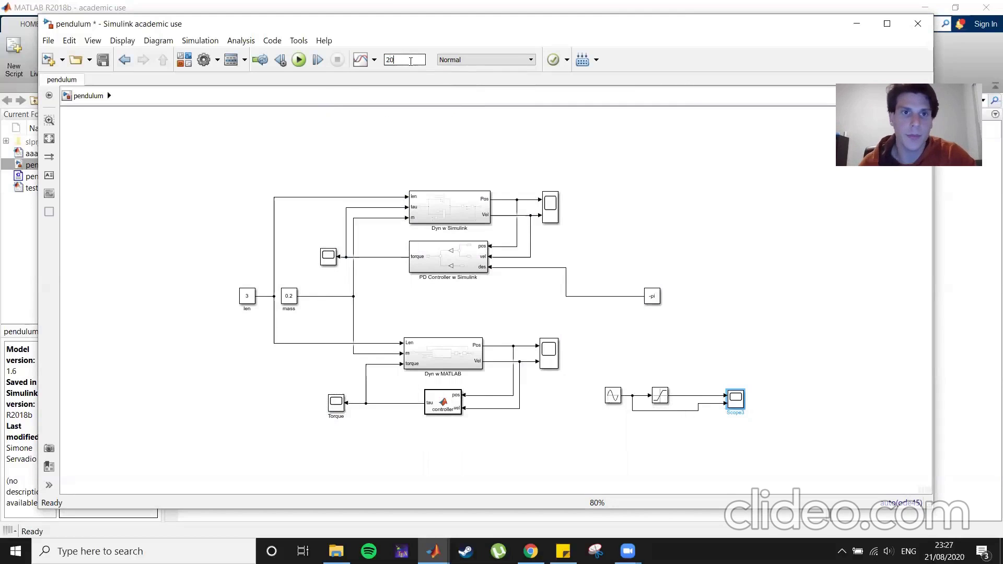
{"action": "left_click", "coordinate": [299, 59]}
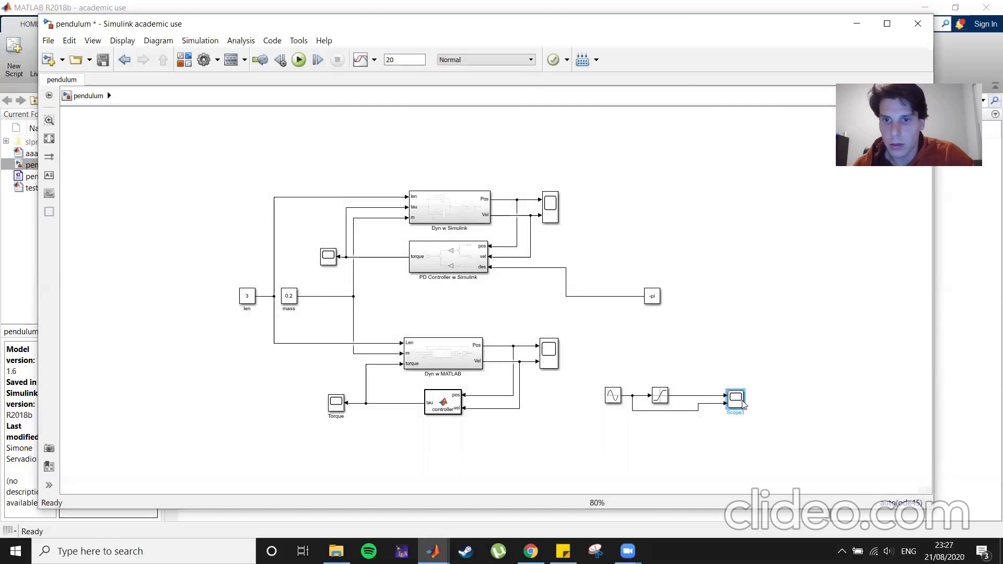
{"action": "double_click", "coordinate": [739, 399]}
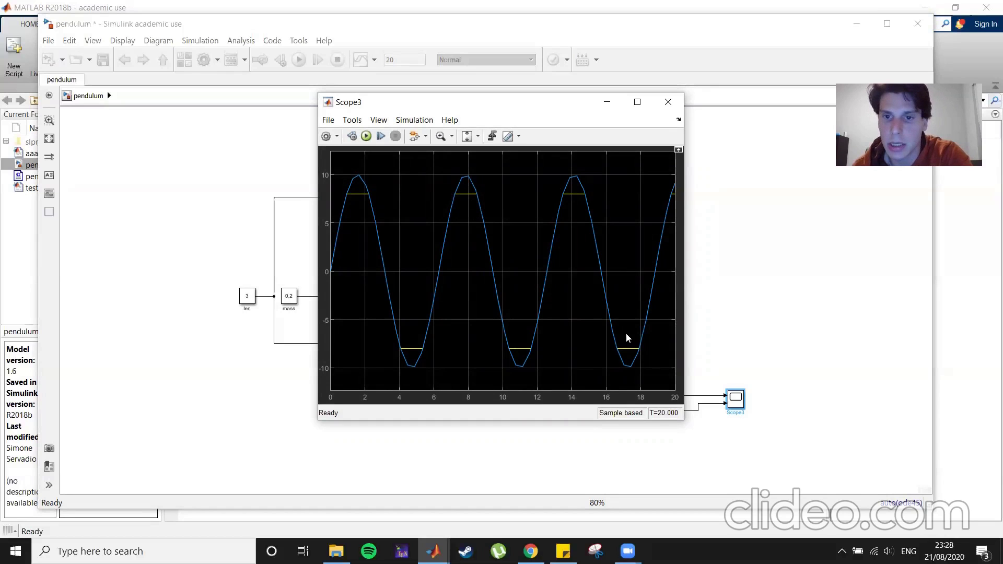
{"action": "left_click", "coordinate": [668, 102]}
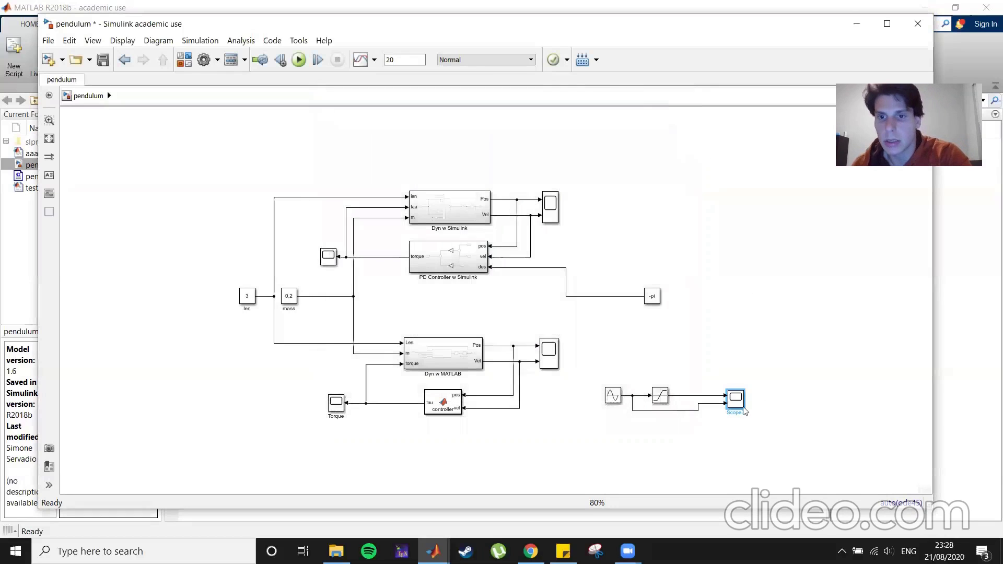
- Delete the two-input test scope and the Sine Wave block, keeping the Saturation block
{"action": "left_click_drag", "start_coordinate": [701, 359], "coordinate": [765, 435]}
{"action": "key", "text": "Delete"}
{"action": "left_click_drag", "start_coordinate": [587, 363], "coordinate": [629, 425]}
{"action": "key", "text": "Delete"}
- Insert the Saturation block into the torque line between the PD Controller w Simulink output and its torque scope
{"action": "left_click", "coordinate": [661, 398]}
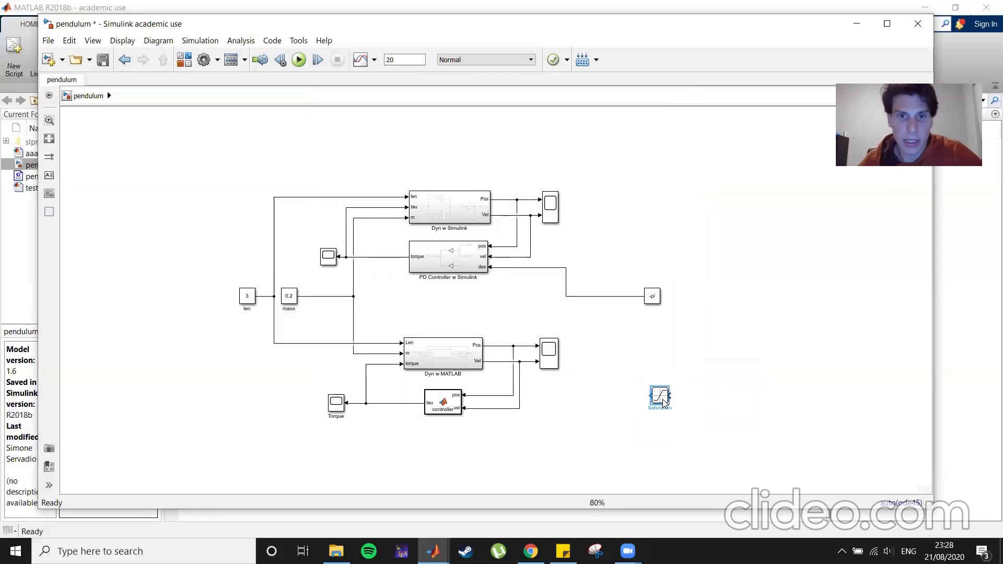
{"action": "left_click_drag", "start_coordinate": [664, 403], "coordinate": [379, 264]}
{"action": "left_click", "coordinate": [389, 298]}
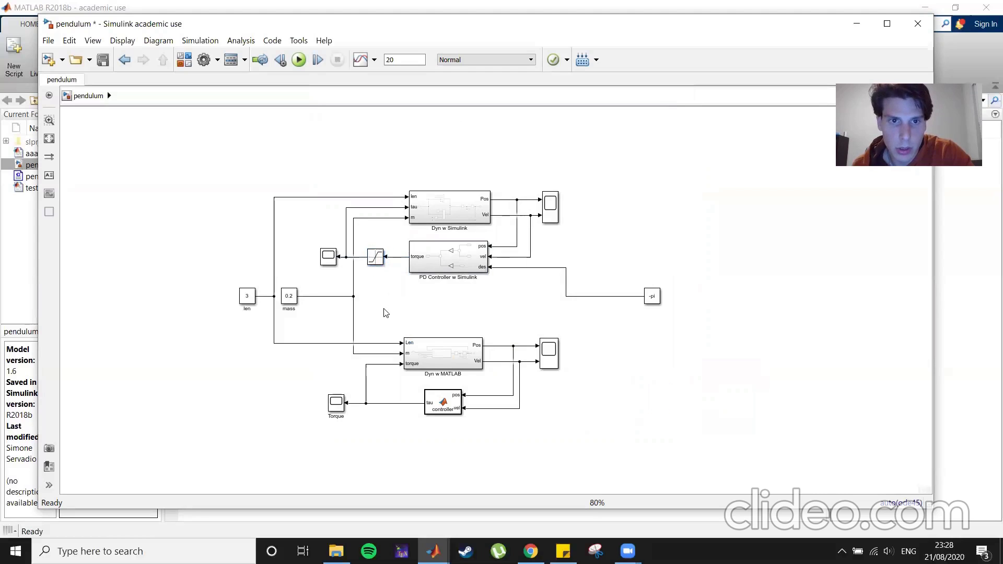
- Add a new Scope block in the space below the Saturation block
{"action": "double_click", "coordinate": [386, 313]}
{"action": "type", "text": "scope"}
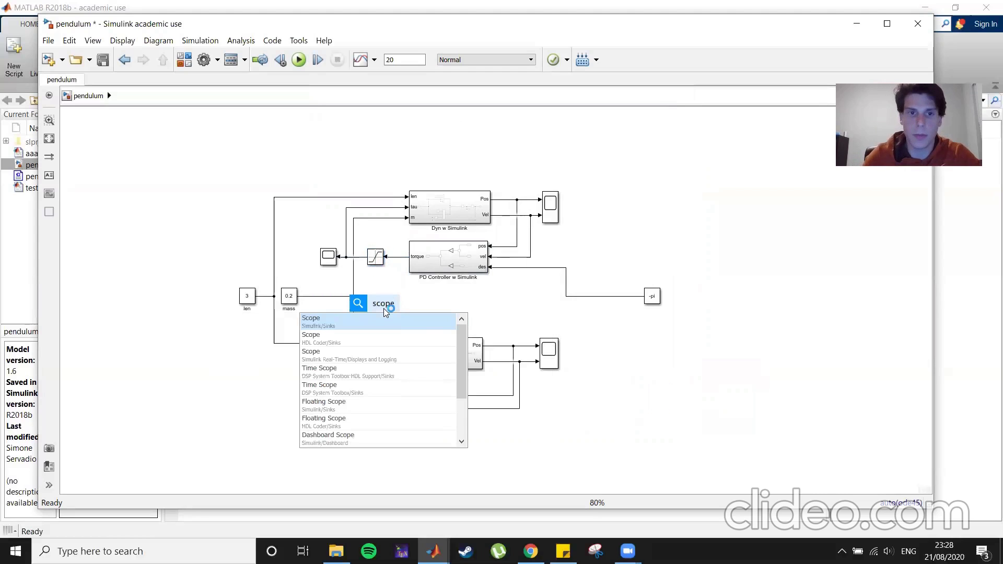
{"action": "key", "text": "Return"}
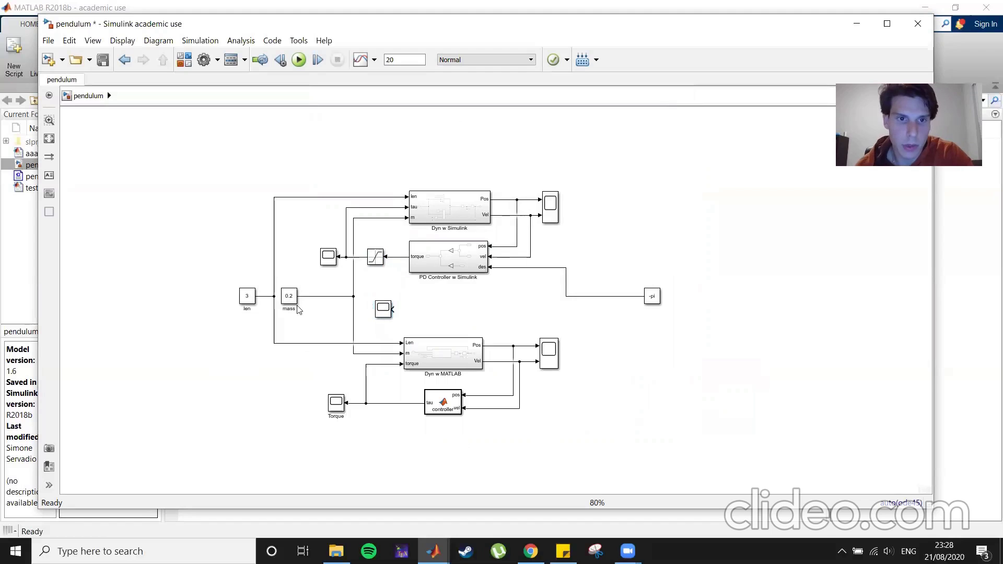
- Shift the constants, the new scope and the whole MATLAB pendulum section down to leave more room below the Simulink controller
{"action": "left_click_drag", "start_coordinate": [208, 280], "coordinate": [745, 428]}
{"action": "left_click", "coordinate": [383, 337]}
{"action": "left_click_drag", "start_coordinate": [214, 211], "coordinate": [579, 457]}
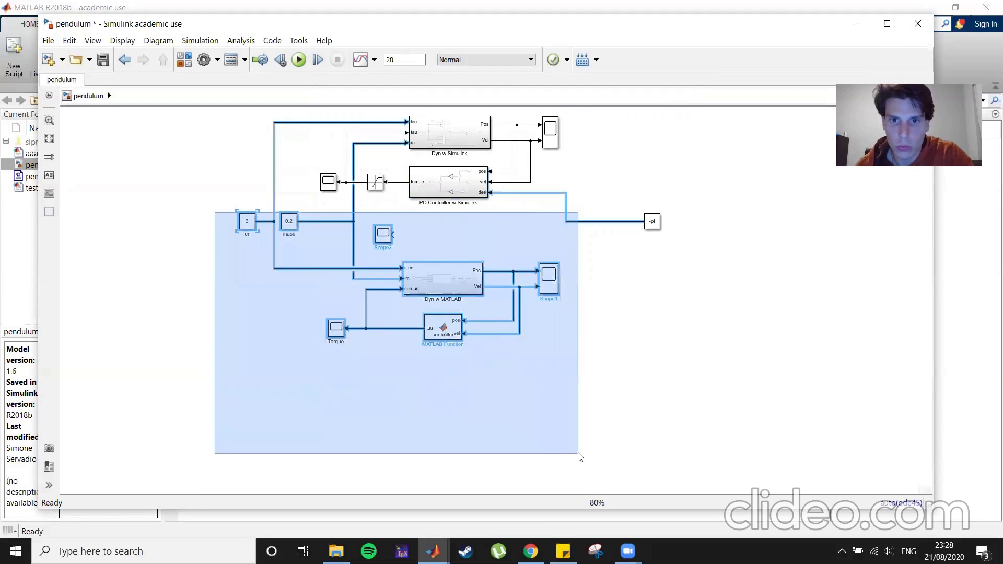
{"action": "left_click", "coordinate": [576, 451]}
{"action": "left_click_drag", "start_coordinate": [657, 432], "coordinate": [218, 216]}
{"action": "key", "text": "Down"}
{"action": "key", "text": "Down"}
{"action": "key", "text": "Down"}
{"action": "key", "text": "Down"}
{"action": "key", "text": "Down"}
{"action": "key", "text": "Down"}
{"action": "key", "text": "Down"}
{"action": "key", "text": "Down"}
{"action": "key", "text": "Down"}
{"action": "key", "text": "Down"}
{"action": "key", "text": "Down"}
{"action": "key", "text": "Down"}
{"action": "key", "text": "Down"}
{"action": "key", "text": "Down"}
{"action": "key", "text": "Down"}
{"action": "key", "text": "Down"}
{"action": "key", "text": "Down"}
{"action": "key", "text": "Down"}
{"action": "key", "text": "Down"}
{"action": "key", "text": "Down"}
{"action": "key", "text": "Down"}
{"action": "key", "text": "Down"}
{"action": "key", "text": "Down"}
{"action": "key", "text": "Down"}
{"action": "key", "text": "Down"}
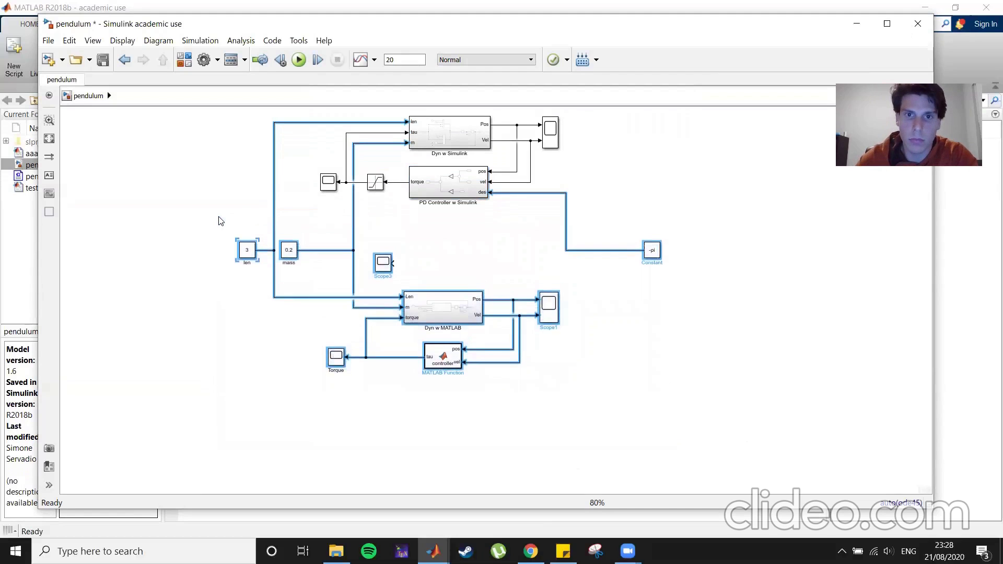
{"action": "key", "text": "Down"}
{"action": "key", "text": "Down"}
{"action": "key", "text": "Down"}
{"action": "key", "text": "Down"}
{"action": "key", "text": "Down"}
{"action": "key", "text": "Down"}
{"action": "key", "text": "Down"}
{"action": "key", "text": "Down"}
{"action": "key", "text": "Down"}
{"action": "key", "text": "Down"}
{"action": "key", "text": "Down"}
{"action": "key", "text": "Down"}
{"action": "key", "text": "Down"}
{"action": "key", "text": "Down"}
{"action": "key", "text": "Down"}
{"action": "key", "text": "Down"}
{"action": "key", "text": "Down"}
{"action": "key", "text": "Down"}
{"action": "key", "text": "Down"}
{"action": "key", "text": "Down"}
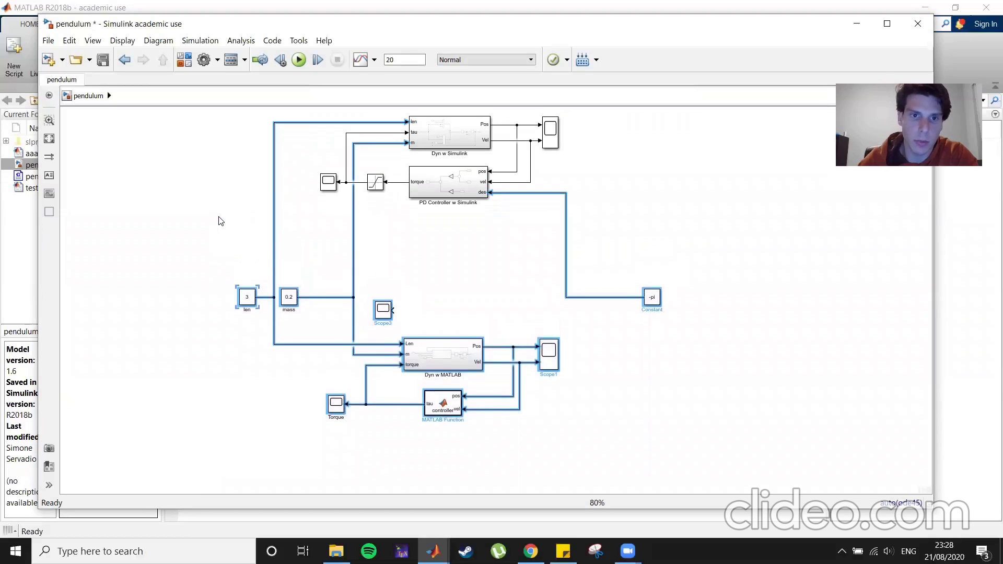
{"action": "left_click", "coordinate": [765, 289]}
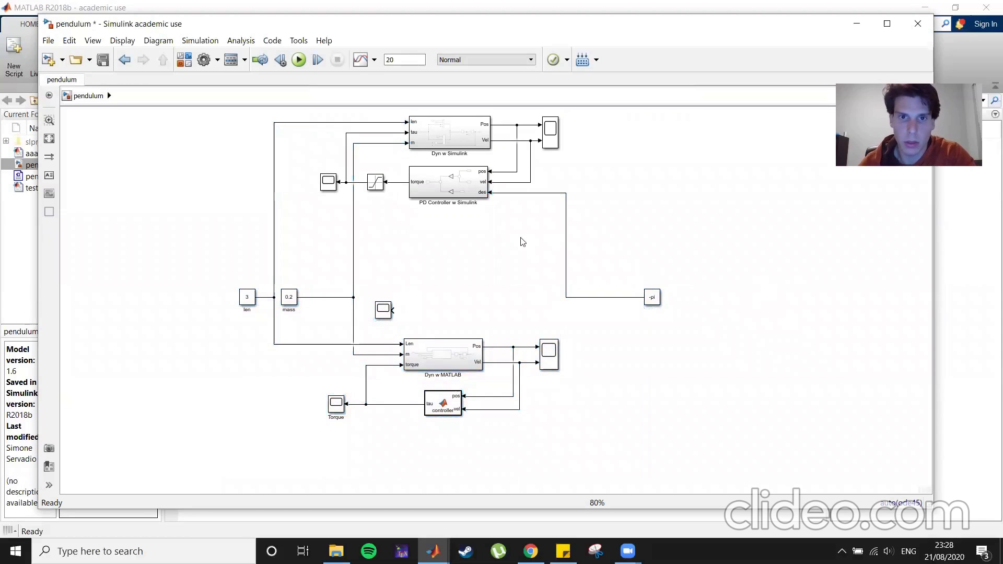
- Place the new scope just below the Saturation block and branch the controller's unsaturated torque signal into it
{"action": "scroll", "coordinate": [629, 257], "scroll_direction": "up", "scroll_amount": 5}
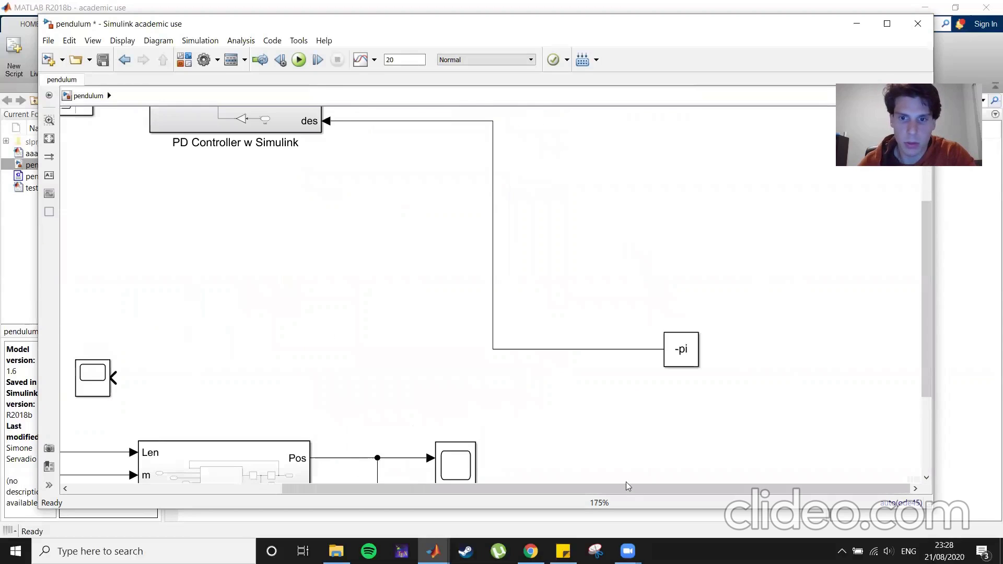
{"action": "left_click_drag", "start_coordinate": [555, 491], "coordinate": [481, 489]}
{"action": "left_click_drag", "start_coordinate": [530, 212], "coordinate": [589, 436]}
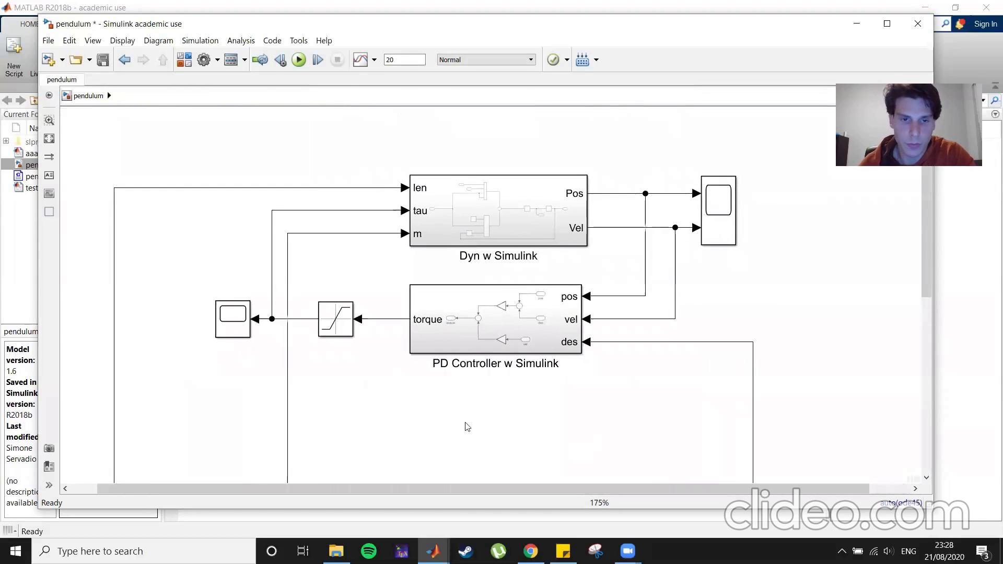
{"action": "scroll", "coordinate": [395, 415], "scroll_direction": "down", "scroll_amount": 2}
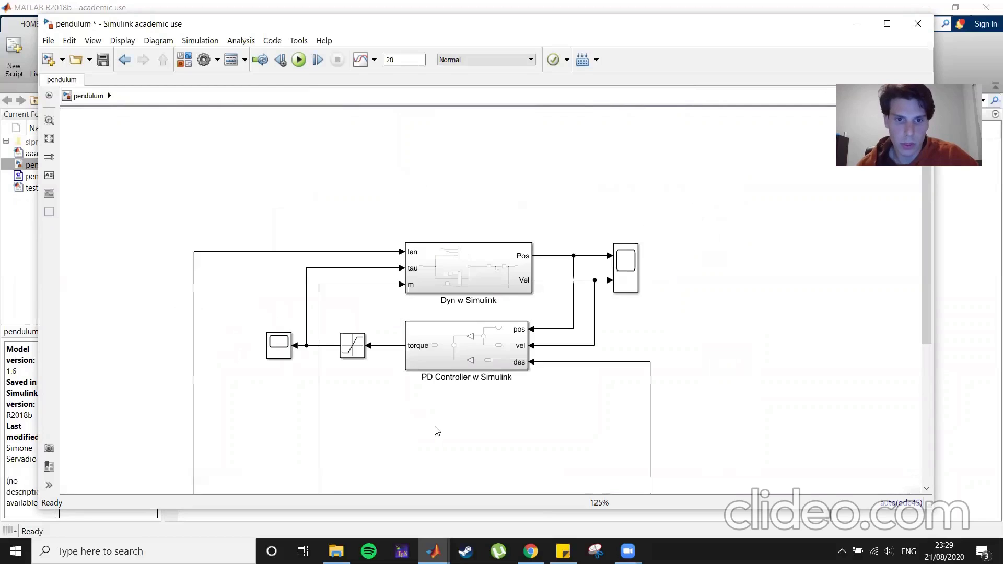
{"action": "scroll", "coordinate": [524, 429], "scroll_direction": "down", "scroll_amount": 1}
{"action": "left_click_drag", "start_coordinate": [523, 424], "coordinate": [528, 341]}
{"action": "left_click_drag", "start_coordinate": [402, 426], "coordinate": [420, 279]}
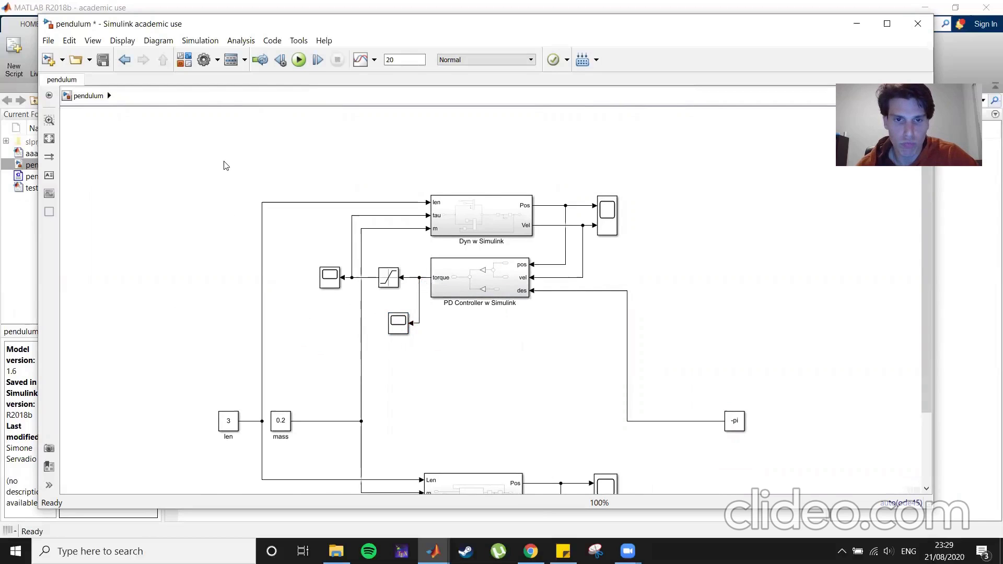
- Rename the scope on the unsaturated torque signal as Requested Torque
{"action": "left_click_drag", "start_coordinate": [224, 161], "coordinate": [745, 362]}
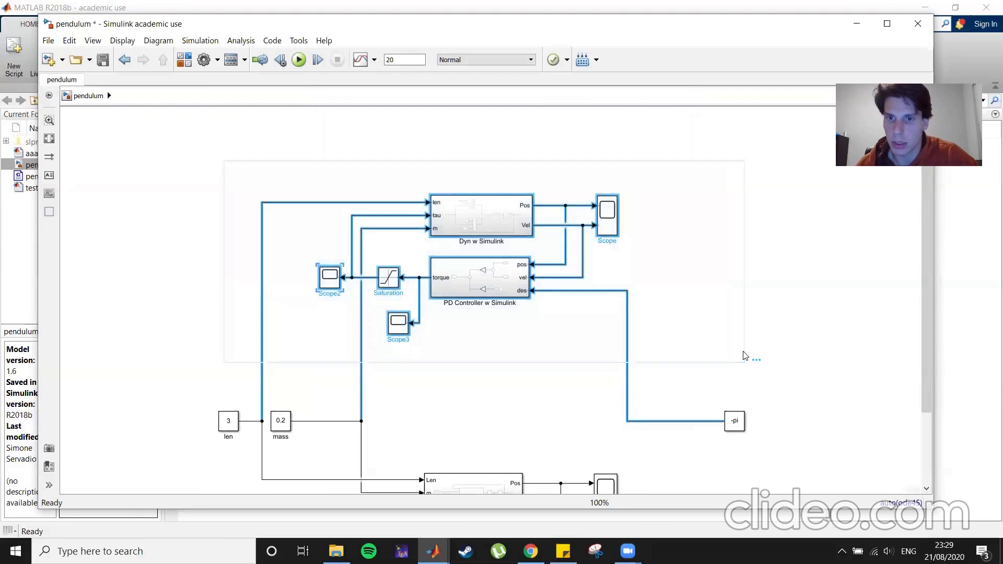
{"action": "left_click", "coordinate": [418, 349]}
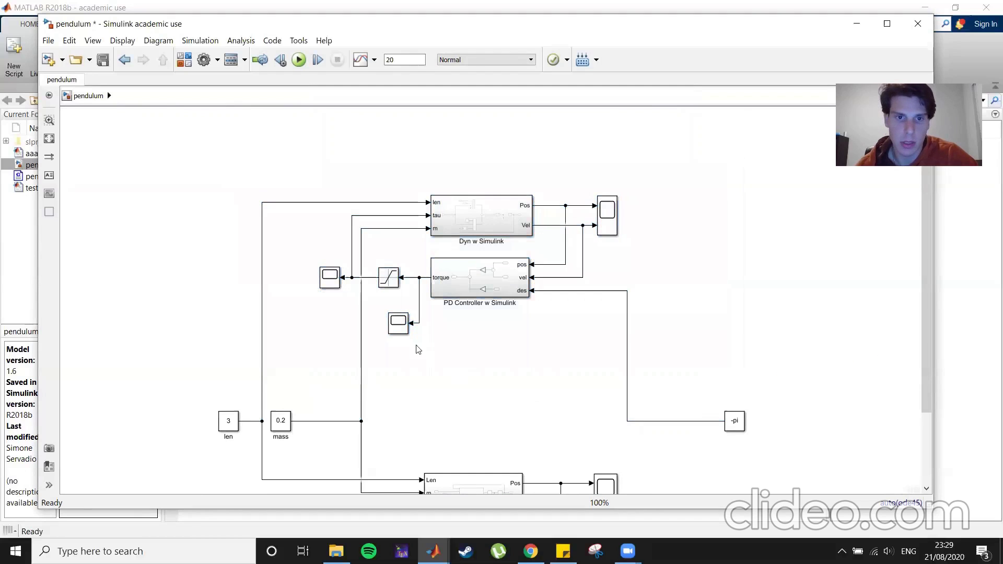
{"action": "left_click", "coordinate": [405, 325]}
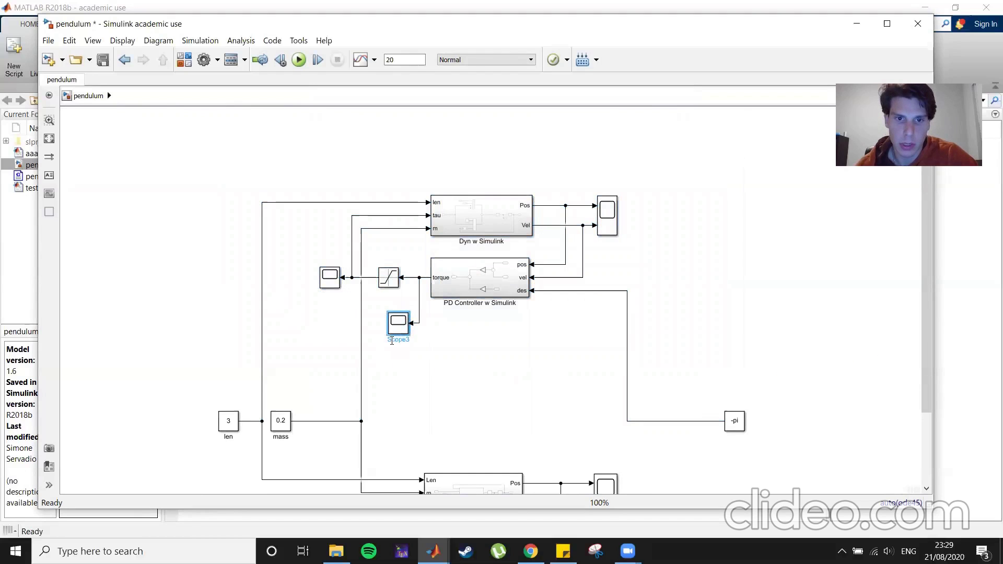
{"action": "double_click", "coordinate": [398, 341]}
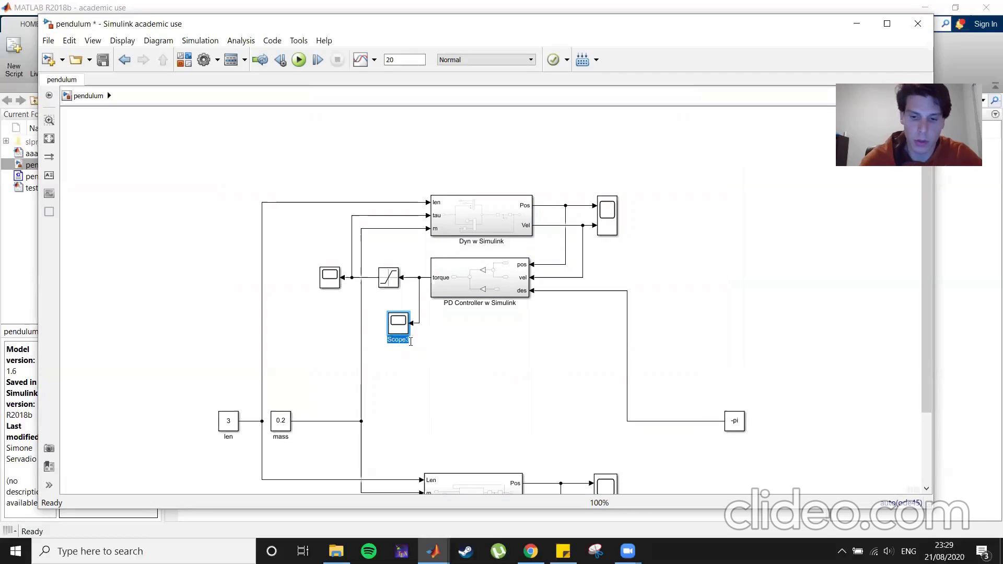
{"action": "type", "text": "Requested To"}
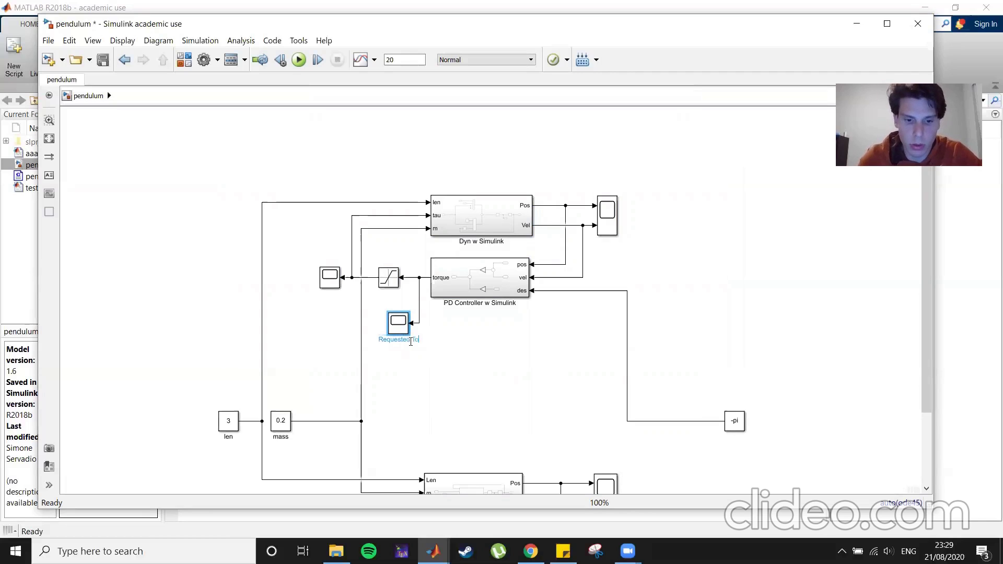
{"action": "type", "text": "rquq"}
{"action": "key", "text": "BackSpace"}
{"action": "key", "text": "BackSpace"}
{"action": "key", "text": "BackSpace"}
{"action": "type", "text": "que"}
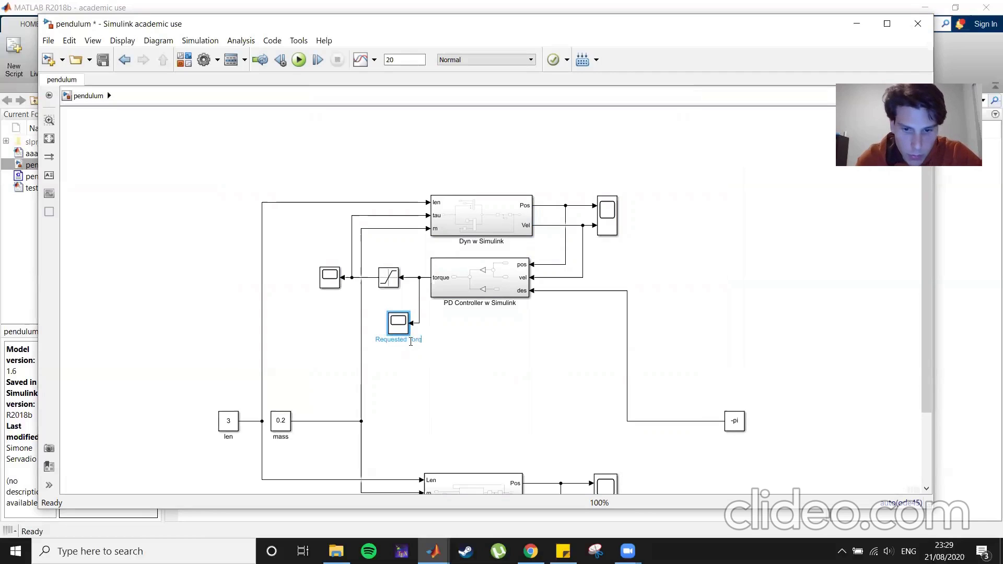
{"action": "left_click", "coordinate": [418, 395]}
- Move the scope on the saturated signal slightly outward and rename it as Actual Torque
{"action": "left_click_drag", "start_coordinate": [328, 289], "coordinate": [315, 289]}
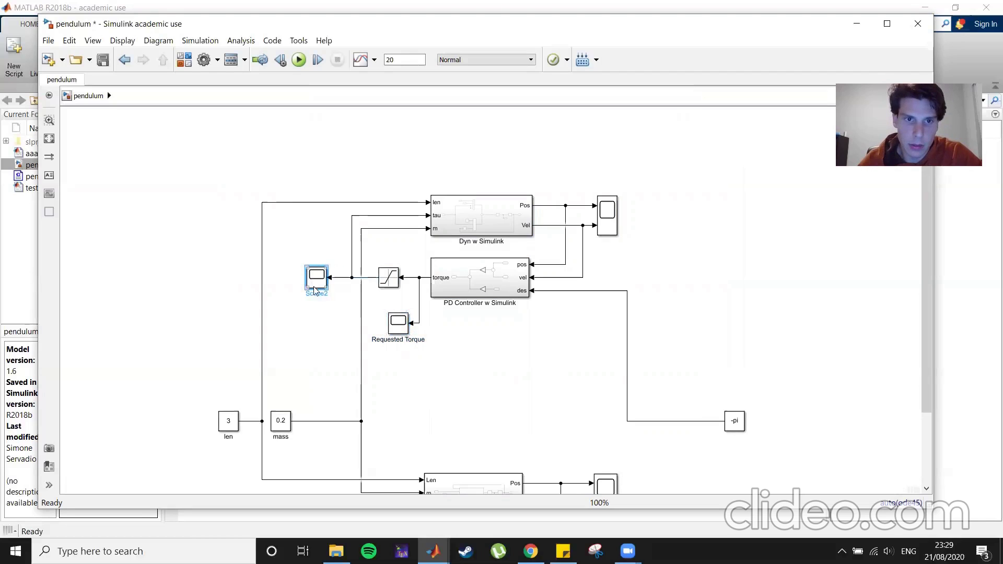
{"action": "double_click", "coordinate": [315, 294]}
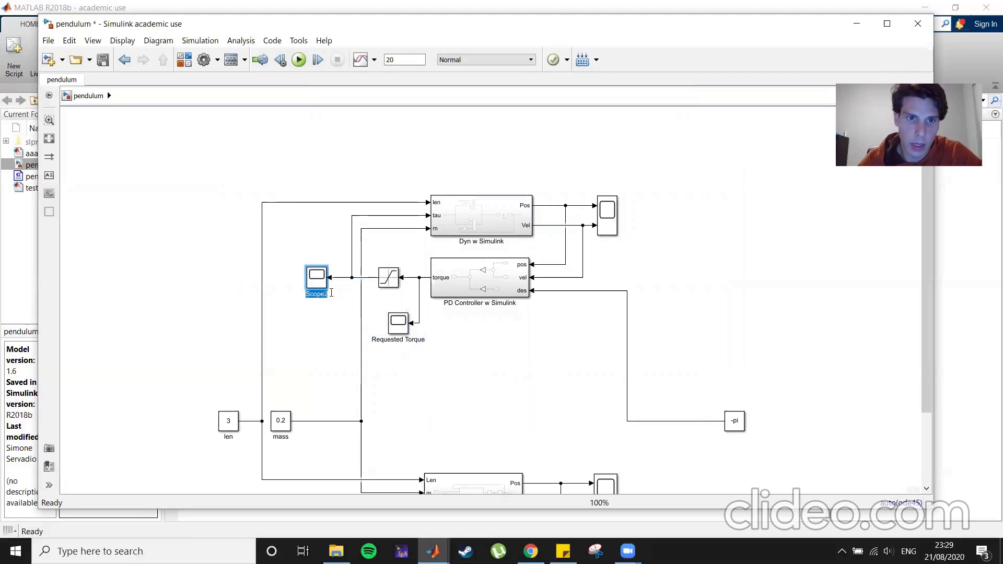
{"action": "type", "text": "Adtual Tor"}
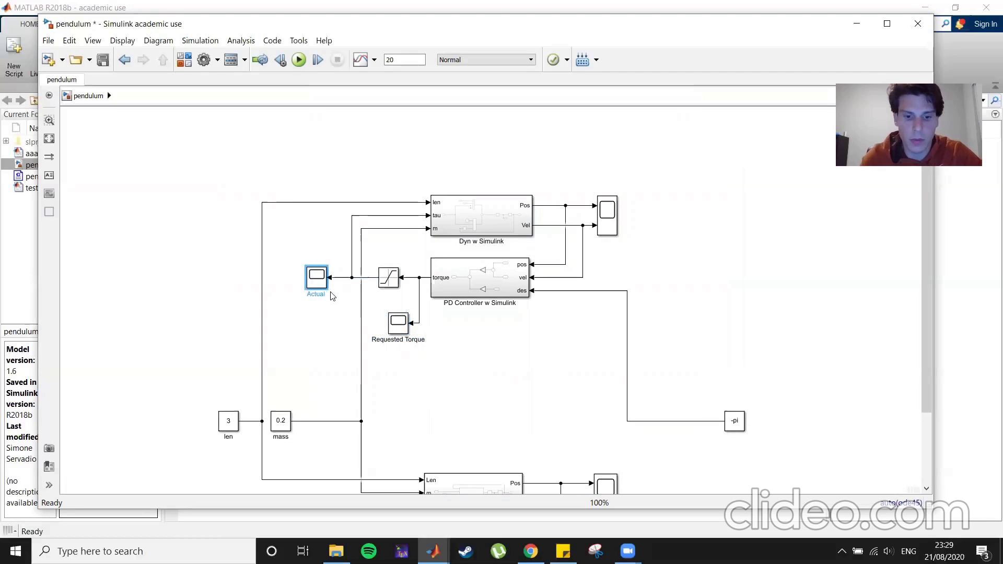
{"action": "type", "text": "que"}
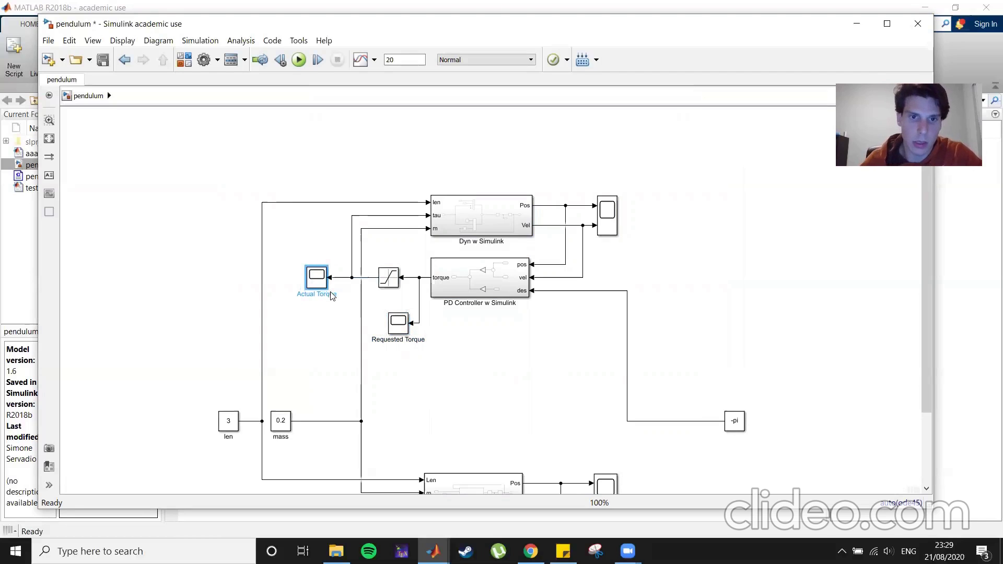
{"action": "left_click", "coordinate": [478, 385]}
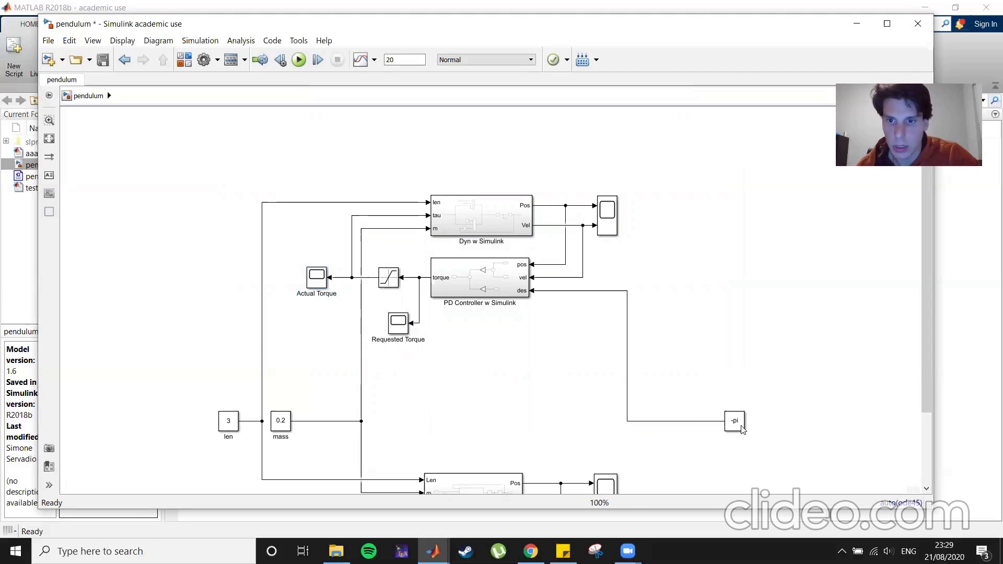
- Simulate the model and check the position and velocity response on the Dyn w Simulink scope
{"action": "left_click", "coordinate": [299, 60]}
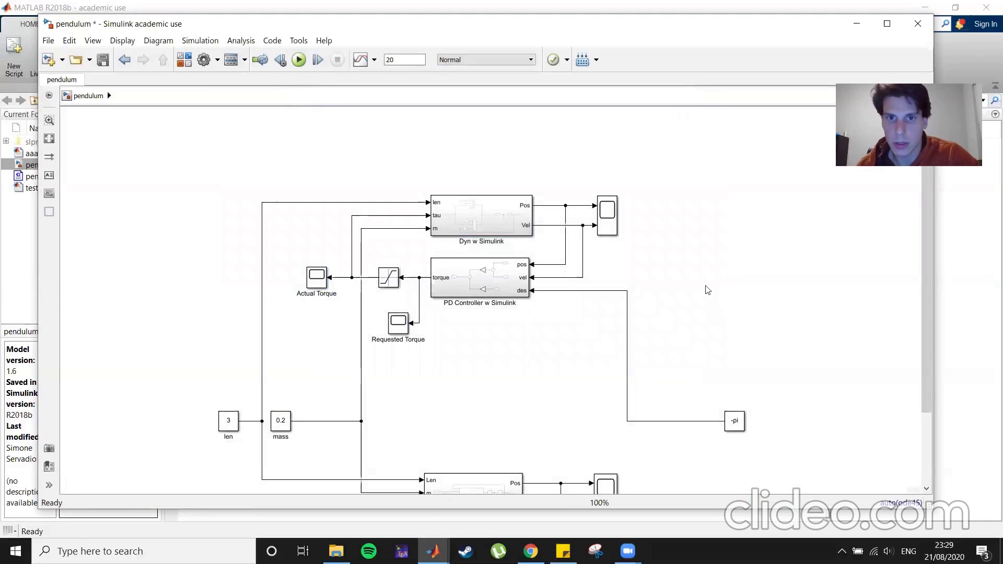
{"action": "left_click", "coordinate": [605, 227]}
{"action": "double_click", "coordinate": [605, 226]}
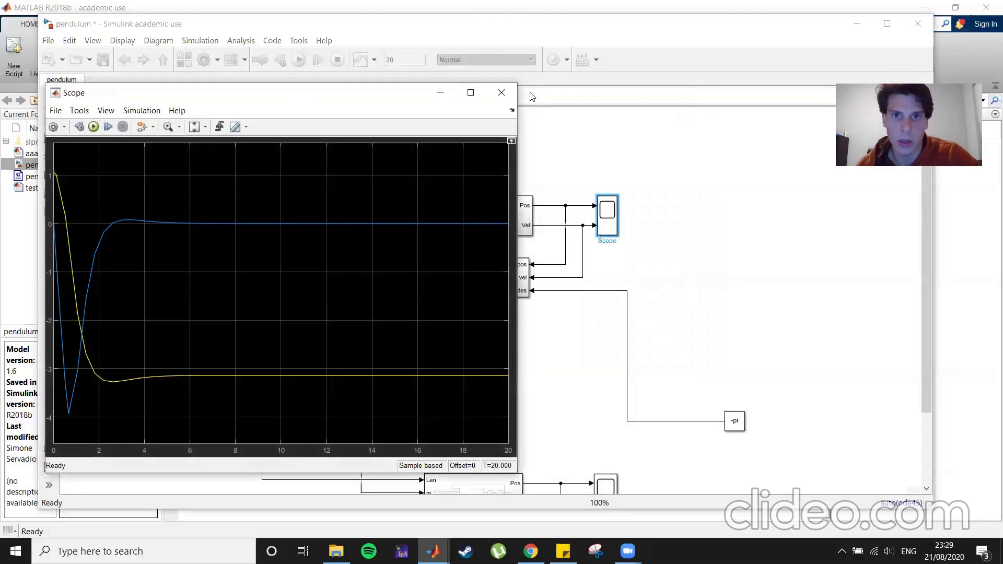
{"action": "left_click", "coordinate": [502, 93]}
- Set the stop time to 5, rerun the simulation and review the position and velocity curves
{"action": "double_click", "coordinate": [396, 60]}
{"action": "type", "text": "5"}
{"action": "left_click", "coordinate": [298, 60]}
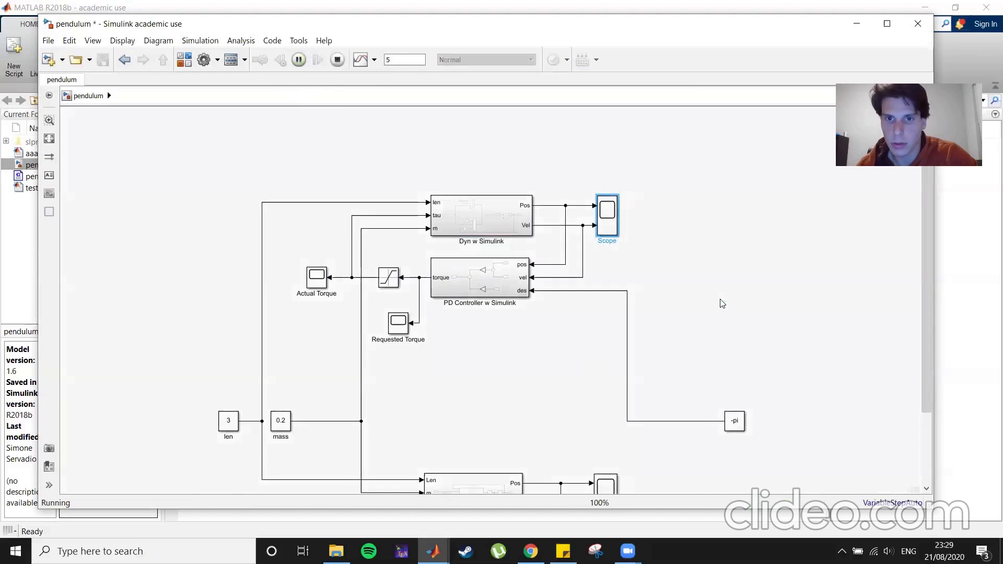
{"action": "double_click", "coordinate": [607, 227]}
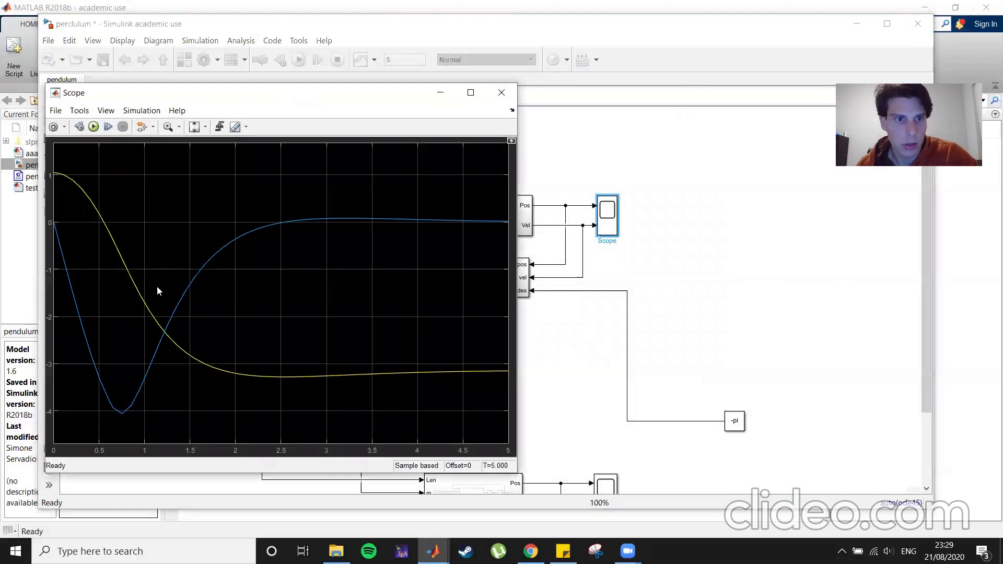
{"action": "left_click", "coordinate": [501, 93]}
- Compare the Requested Torque and Actual Torque plots side by side, and close both scopes
{"action": "double_click", "coordinate": [399, 325]}
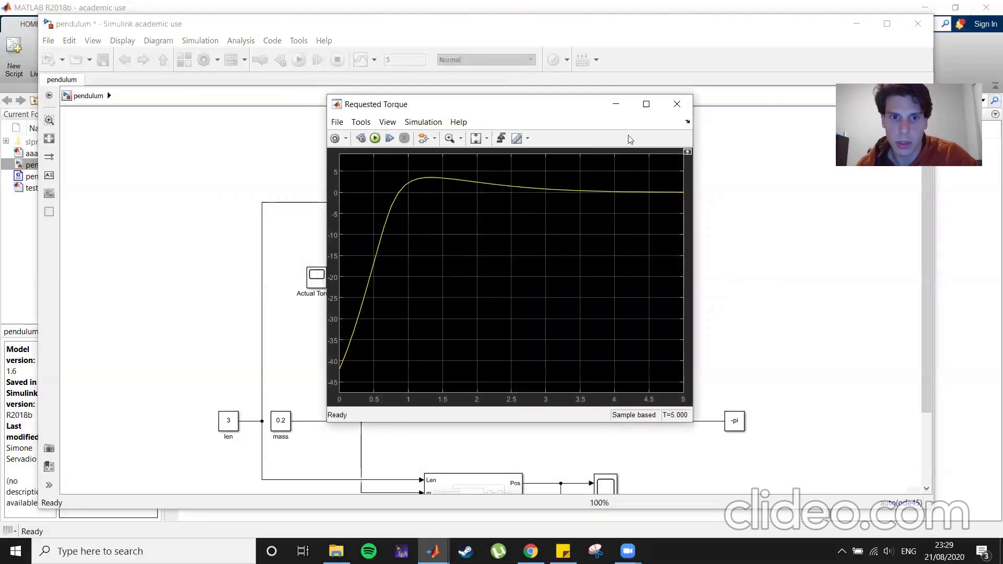
{"action": "double_click", "coordinate": [316, 275]}
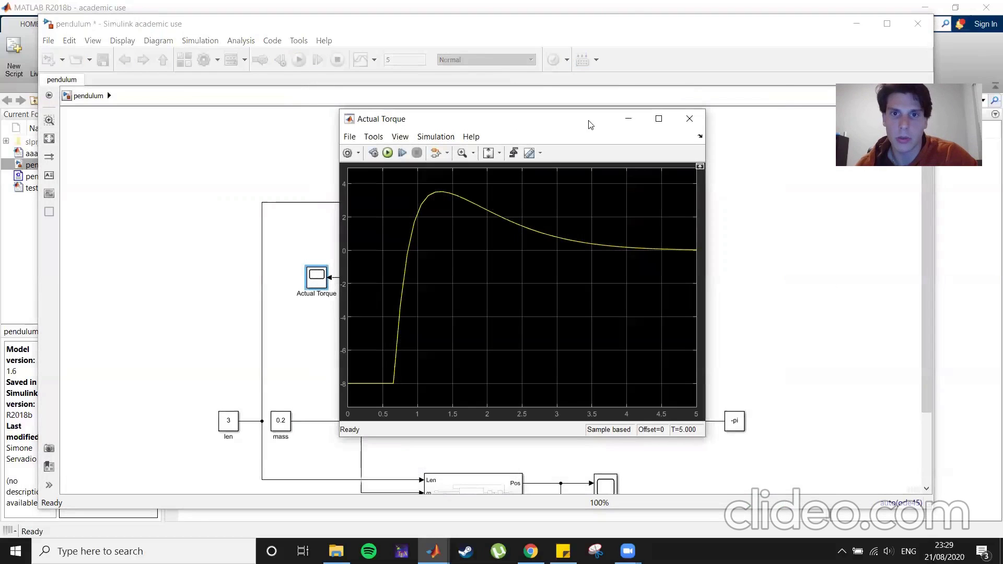
{"action": "left_click_drag", "start_coordinate": [590, 124], "coordinate": [438, 143]}
{"action": "mouse_move", "coordinate": [336, 551]}
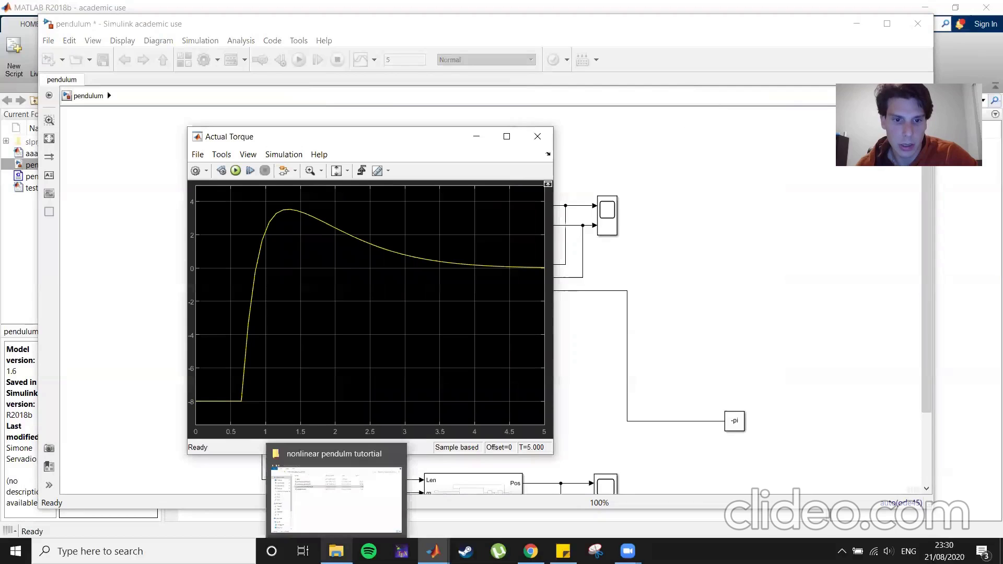
{"action": "mouse_move", "coordinate": [433, 551]}
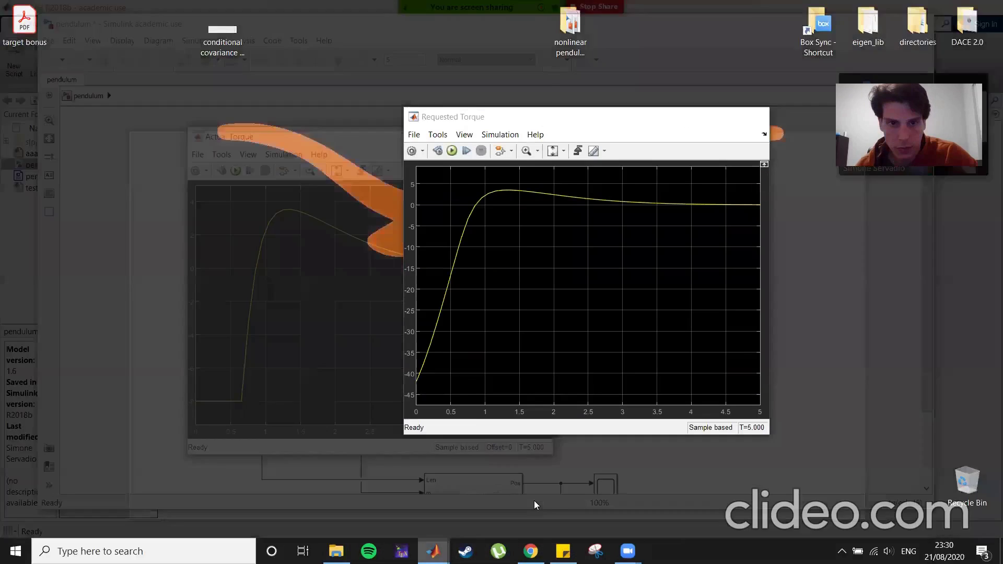
{"action": "left_click", "coordinate": [534, 501]}
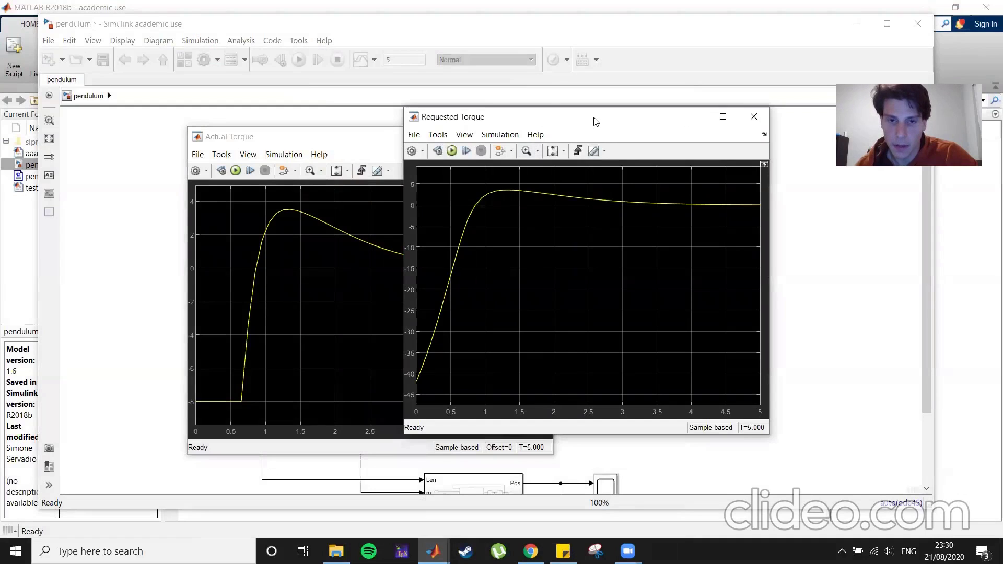
{"action": "left_click_drag", "start_coordinate": [595, 121], "coordinate": [721, 115]}
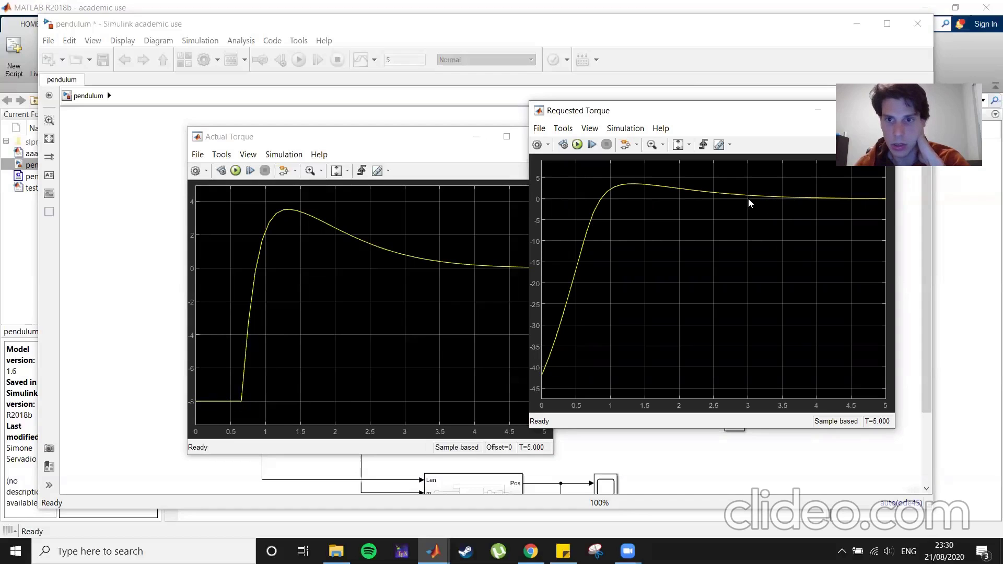
{"action": "left_click_drag", "start_coordinate": [439, 140], "coordinate": [352, 145]}
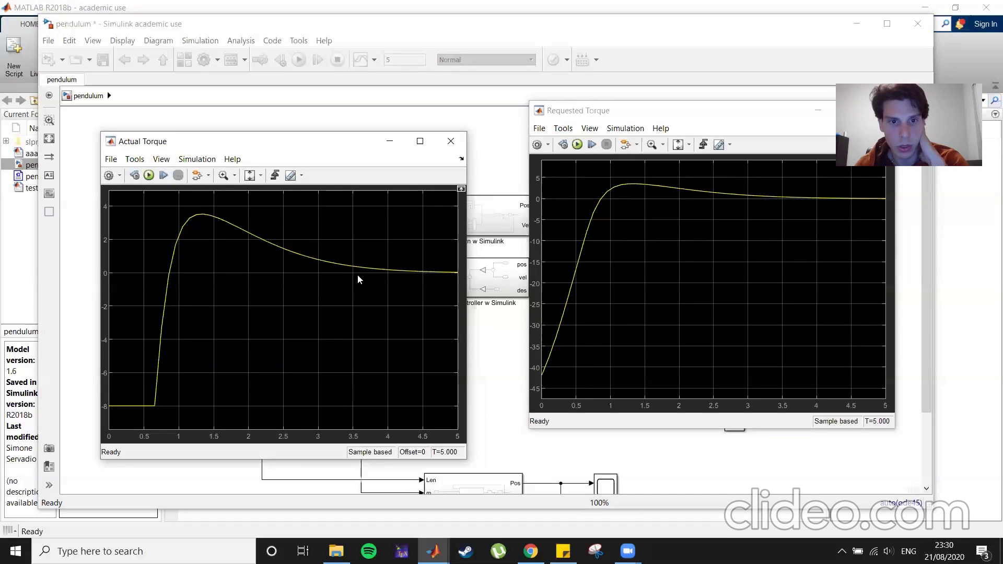
{"action": "left_click", "coordinate": [452, 142]}
{"action": "left_click_drag", "start_coordinate": [714, 114], "coordinate": [582, 129]}
{"action": "left_click", "coordinate": [754, 131]}
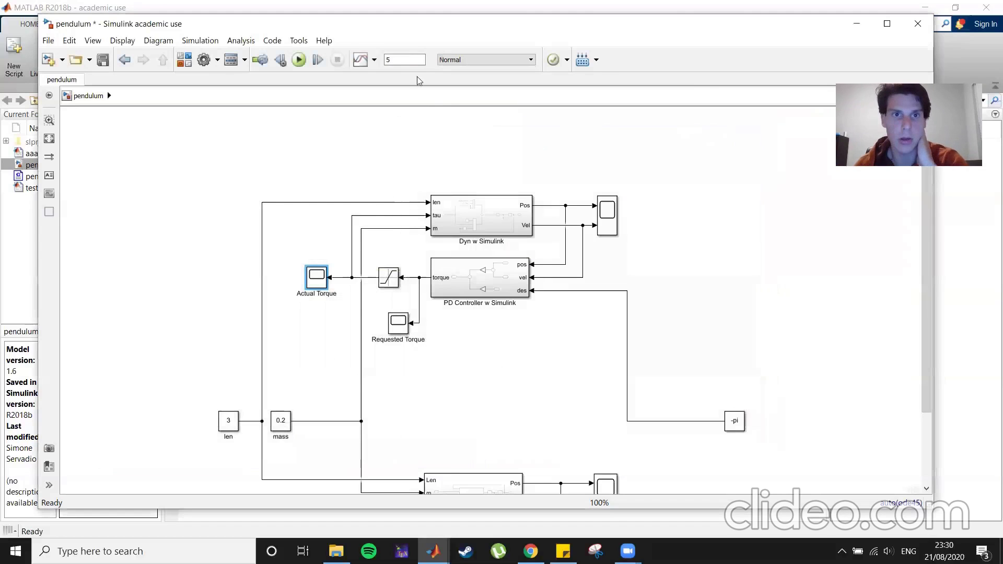
- Set the stop time to 10, rerun the simulation, and compare the Requested Torque and Actual Torque plots side by side
{"action": "type", "text": "0"}
{"action": "left_click", "coordinate": [299, 60]}
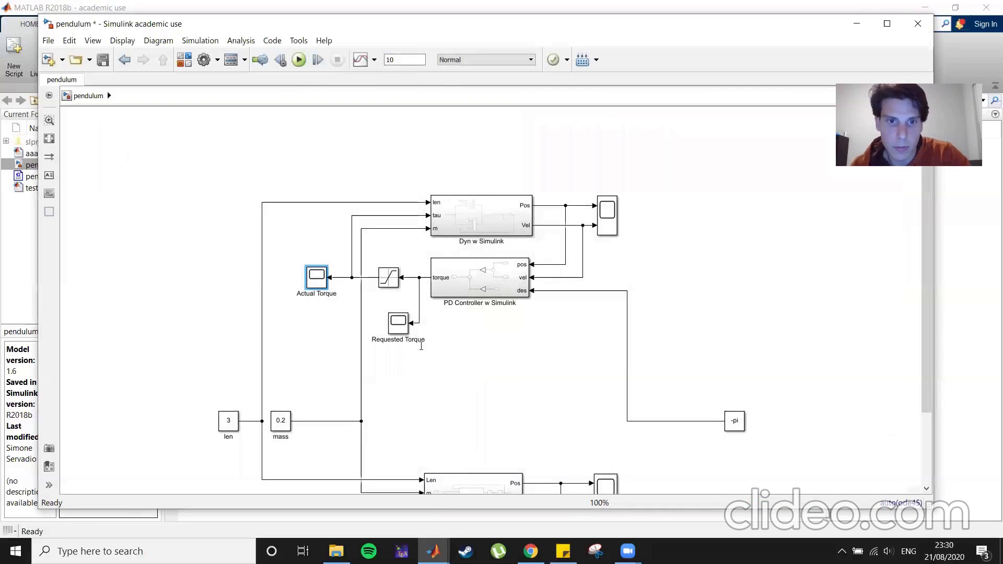
{"action": "double_click", "coordinate": [398, 323]}
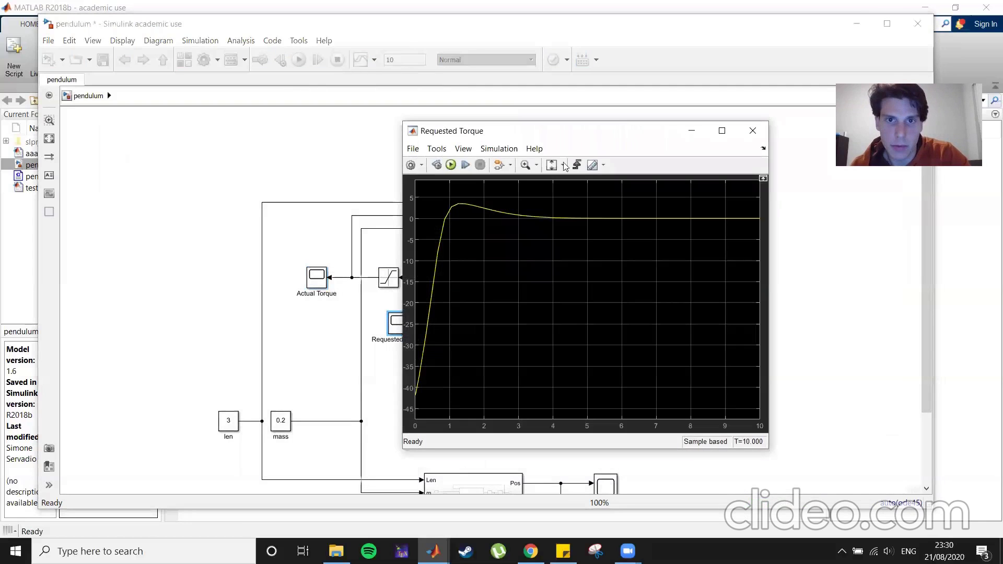
{"action": "left_click_drag", "start_coordinate": [622, 130], "coordinate": [728, 136]}
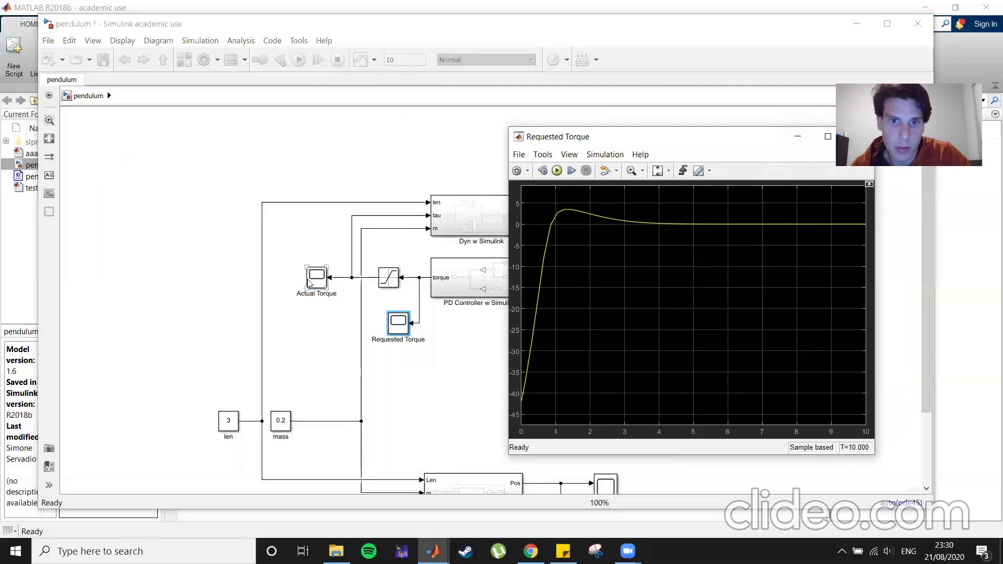
{"action": "double_click", "coordinate": [308, 282]}
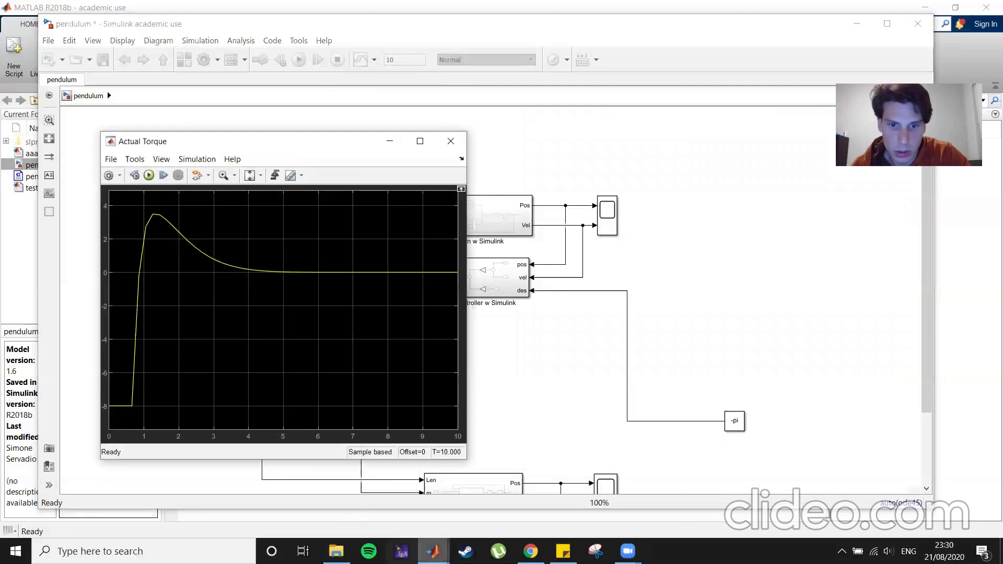
{"action": "mouse_move", "coordinate": [433, 551]}
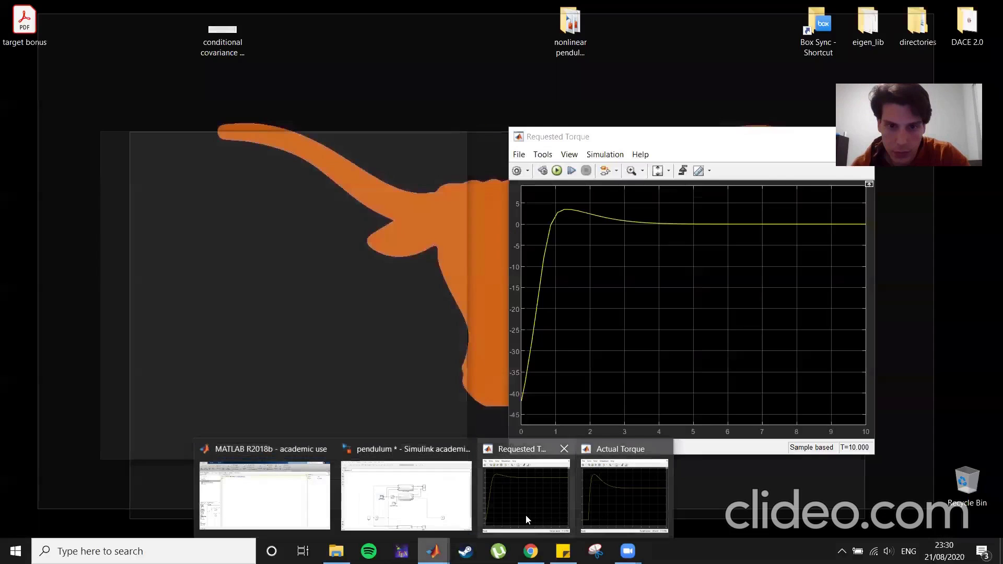
{"action": "left_click", "coordinate": [526, 515]}
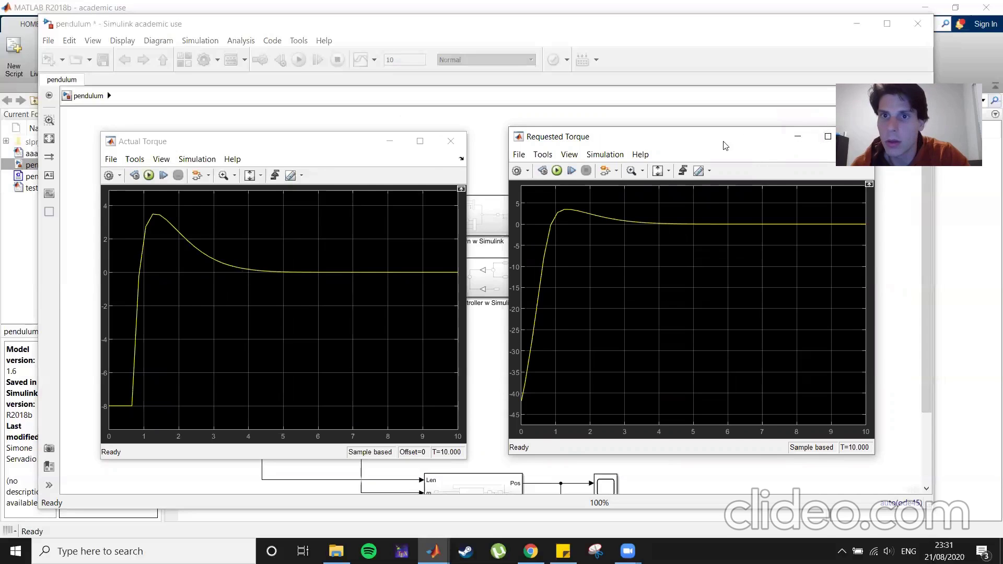
{"action": "left_click_drag", "start_coordinate": [726, 144], "coordinate": [654, 148]}
{"action": "left_click", "coordinate": [451, 141]}
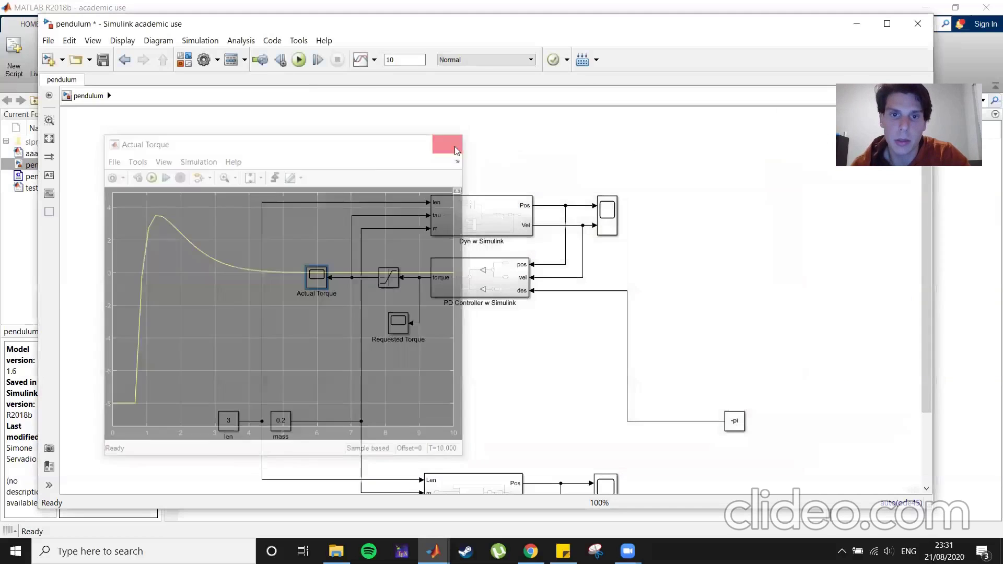
- Open the code of the controller MATLAB Function block below Dyn w MATLAB and check its arguments against the block's ports
{"action": "left_click_drag", "start_coordinate": [589, 398], "coordinate": [552, 304]}
{"action": "left_click", "coordinate": [438, 466]}
{"action": "double_click", "coordinate": [437, 466]}
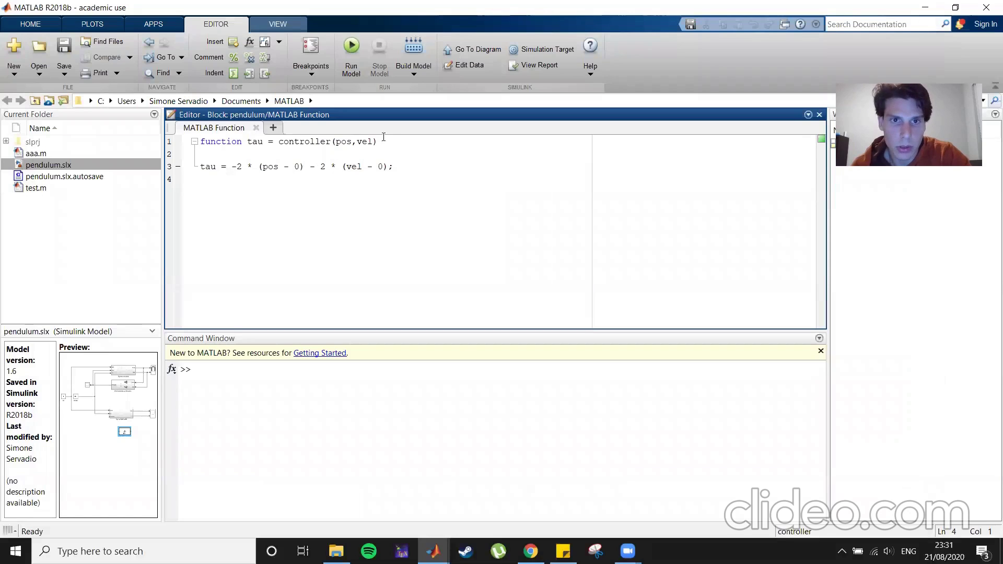
{"action": "left_click", "coordinate": [371, 142]}
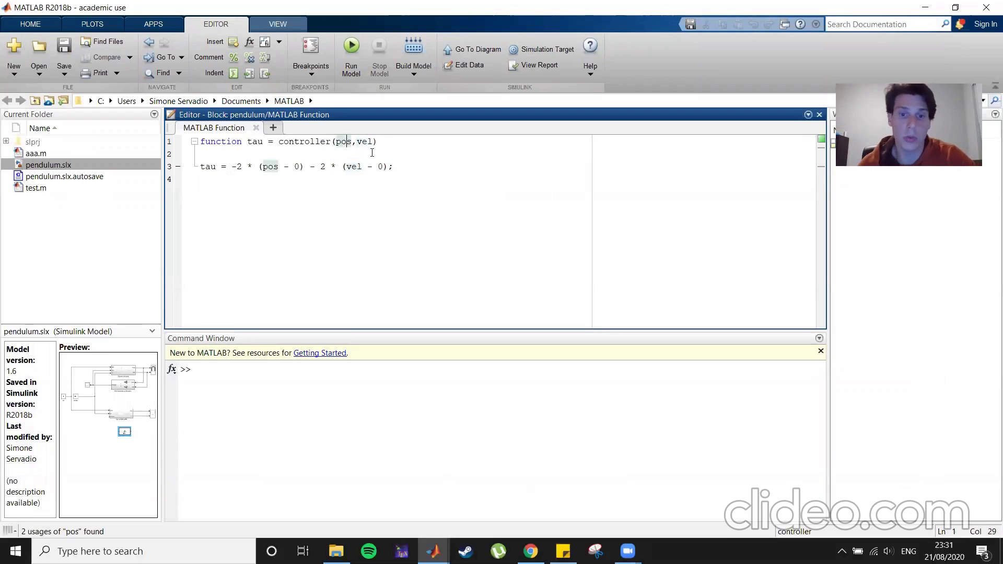
{"action": "left_click", "coordinate": [433, 551]}
{"action": "mouse_move", "coordinate": [486, 504]}
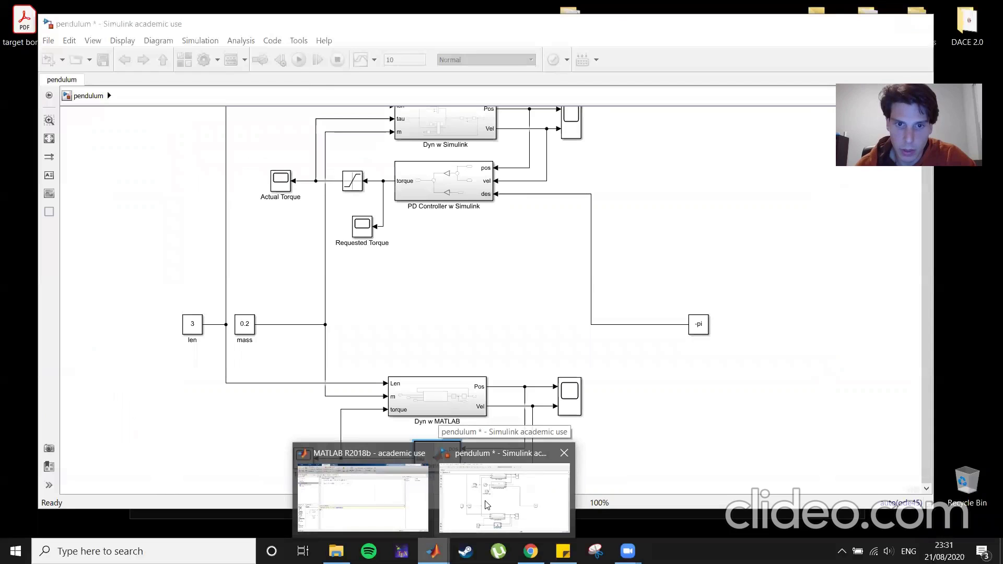
{"action": "left_click", "coordinate": [486, 505]}
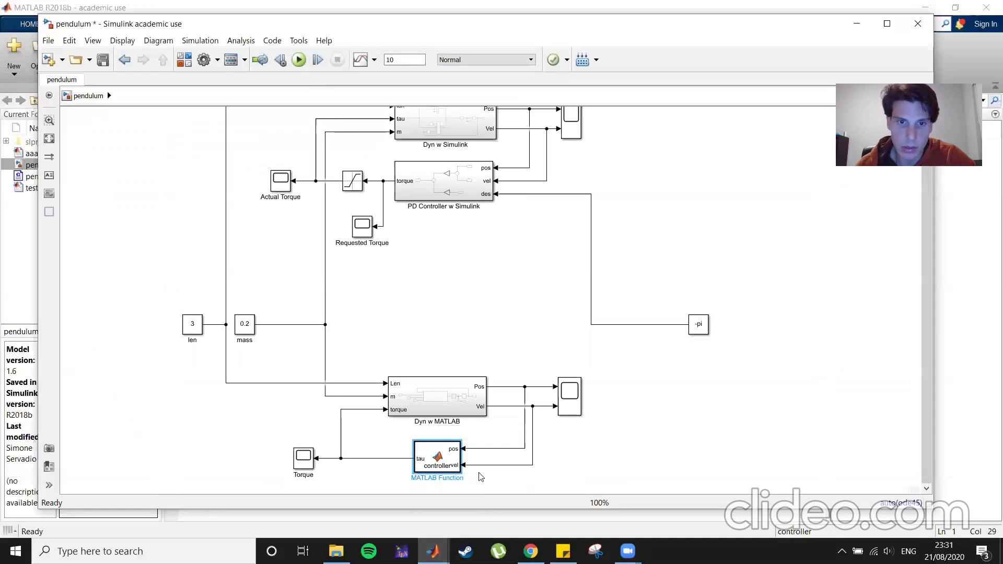
{"action": "mouse_move", "coordinate": [432, 551]}
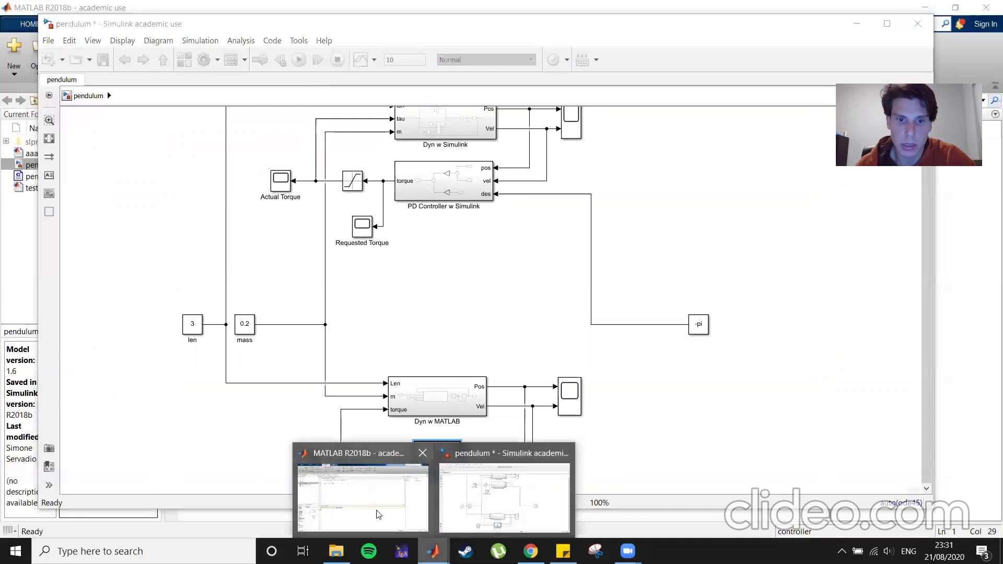
{"action": "left_click", "coordinate": [378, 510]}
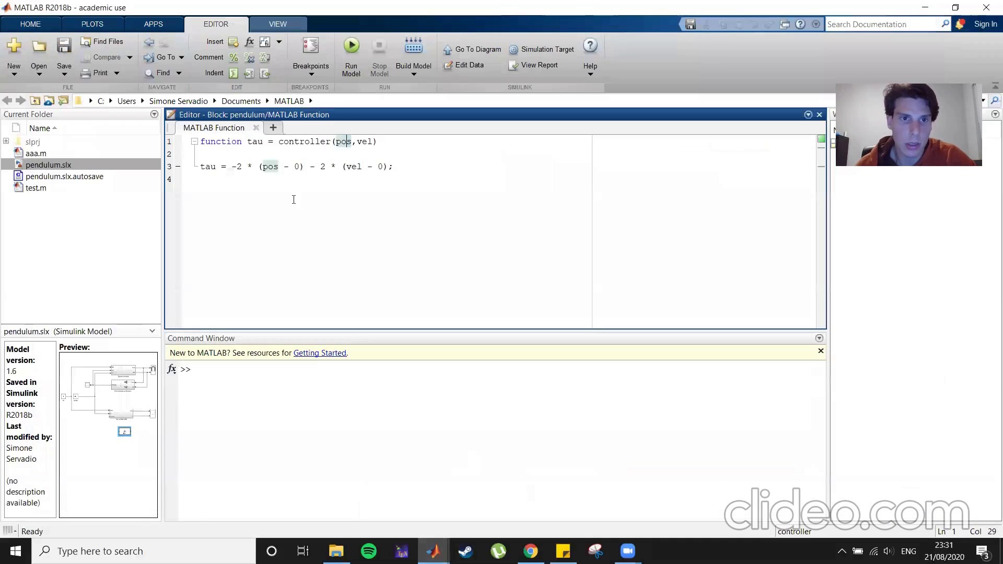
- Add des as a third argument of the controller function and replace the zero position target in the tau equation with des
{"action": "left_click", "coordinate": [375, 141]}
{"action": "type", "text": ",des"}
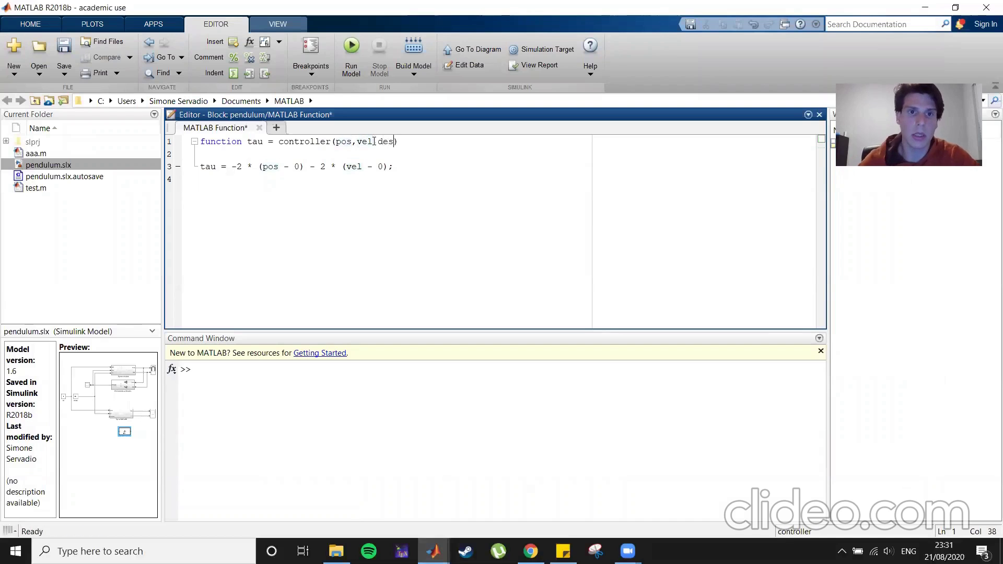
{"action": "double_click", "coordinate": [297, 166]}
{"action": "type", "text": "des"}
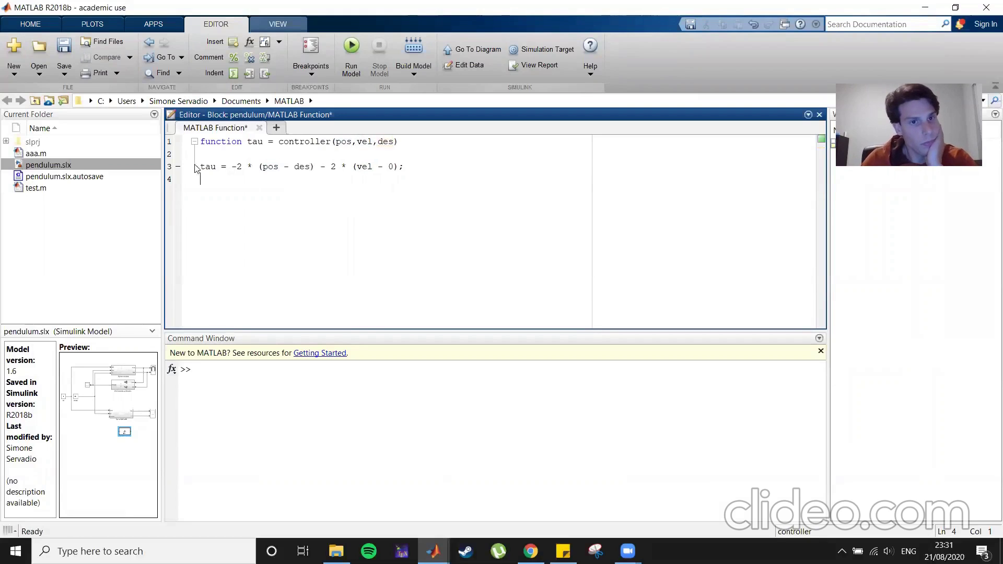
- Set the controller's position gain to -10 and velocity gain to 5 in the tau equation, and save the function
{"action": "double_click", "coordinate": [239, 167]}
{"action": "type", "text": "10"}
{"action": "double_click", "coordinate": [339, 166]}
{"action": "type", "text": "5"}
{"action": "left_click", "coordinate": [409, 278]}
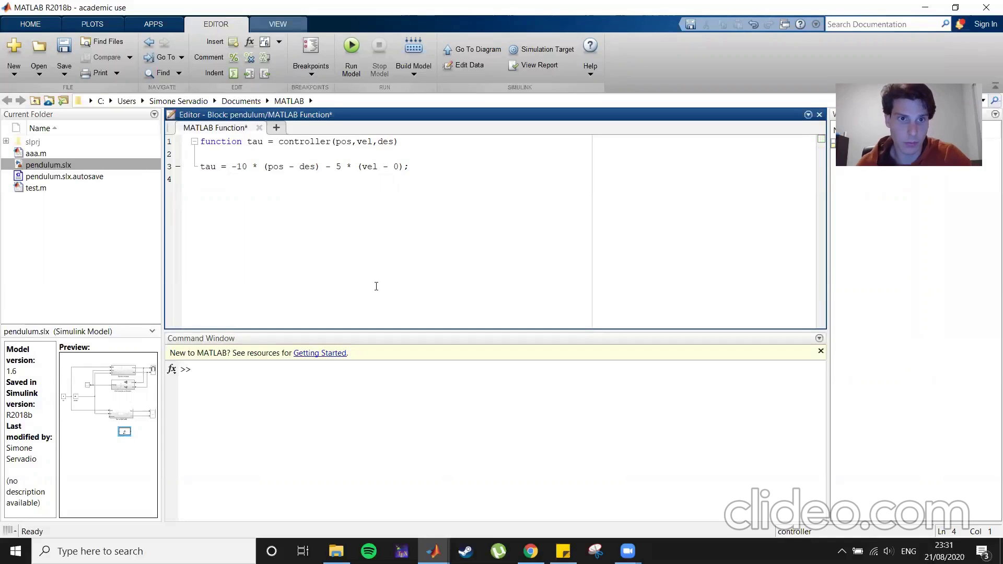
{"action": "left_click", "coordinate": [65, 48]}
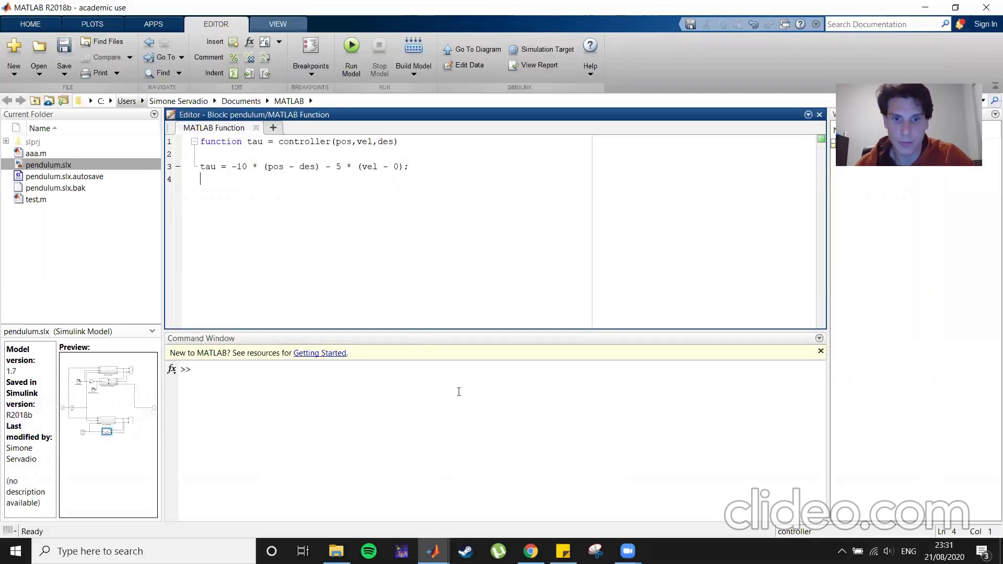
- Return to the pendulum model and widen the controller MATLAB Function block on both sides to about the width of Dyn w MATLAB
{"action": "left_click", "coordinate": [433, 551]}
{"action": "left_click", "coordinate": [504, 499]}
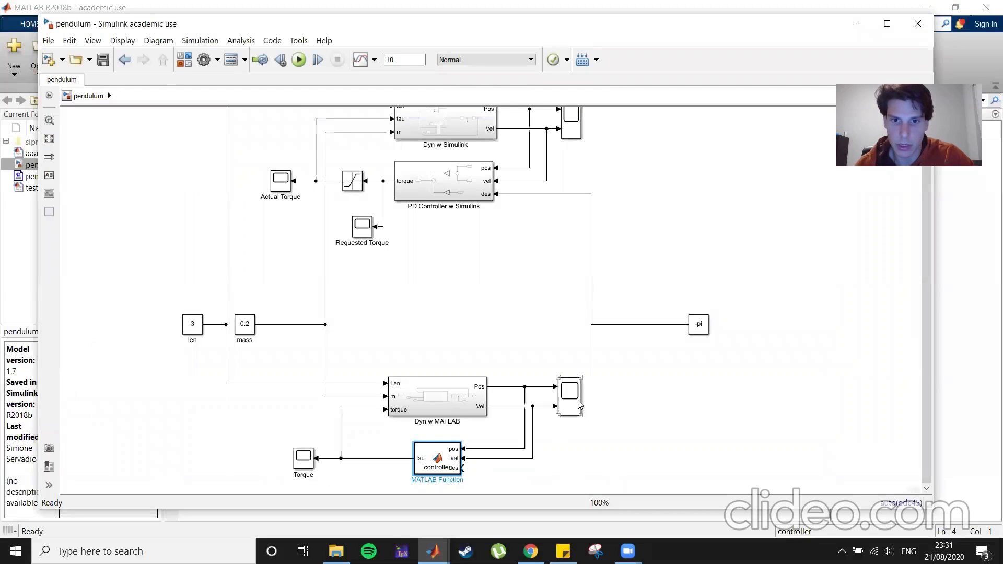
{"action": "left_click_drag", "start_coordinate": [557, 445], "coordinate": [572, 301]}
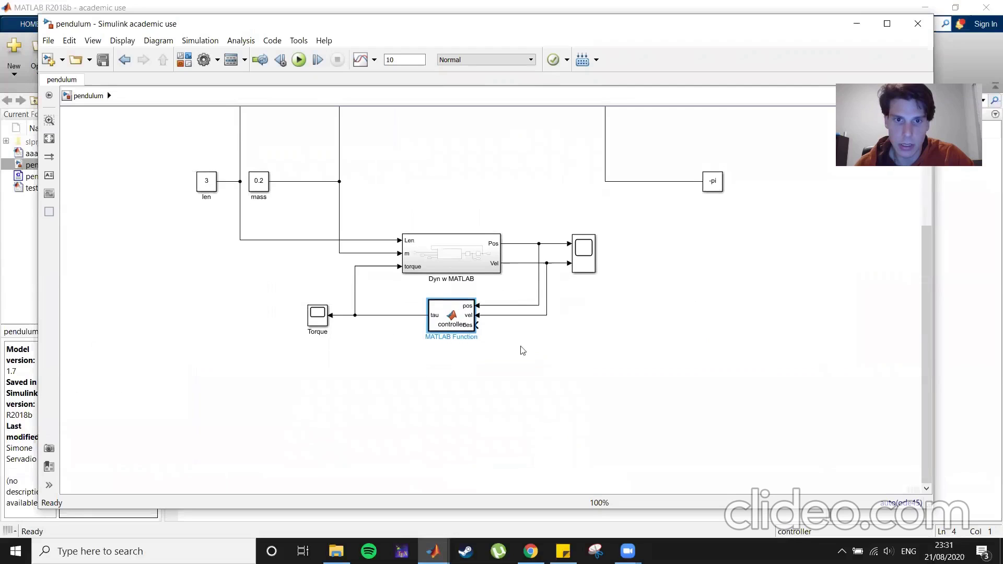
{"action": "scroll", "coordinate": [445, 319], "scroll_direction": "up", "scroll_amount": 3}
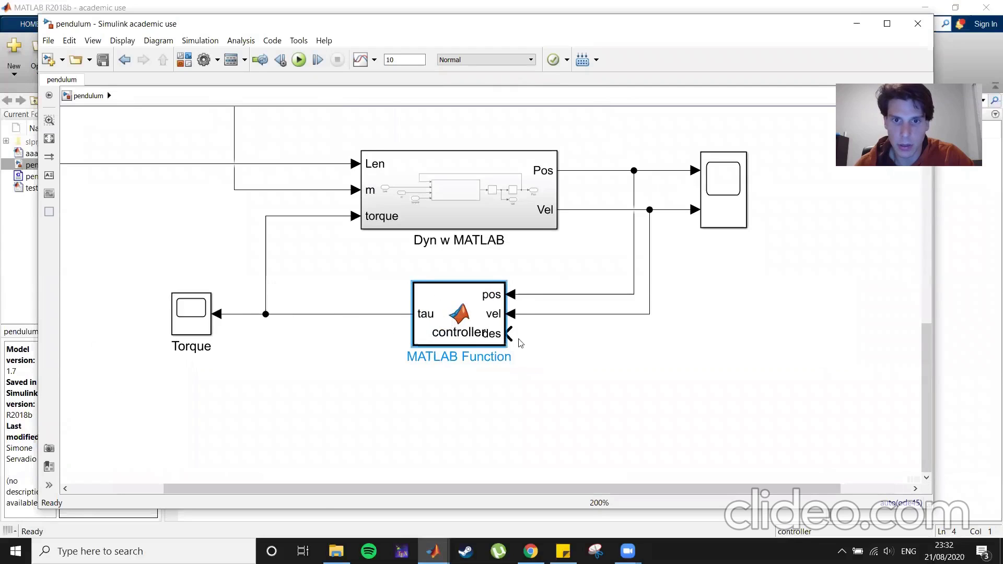
{"action": "scroll", "coordinate": [493, 347], "scroll_direction": "down", "scroll_amount": 2}
{"action": "left_click_drag", "start_coordinate": [433, 345], "coordinate": [398, 346]}
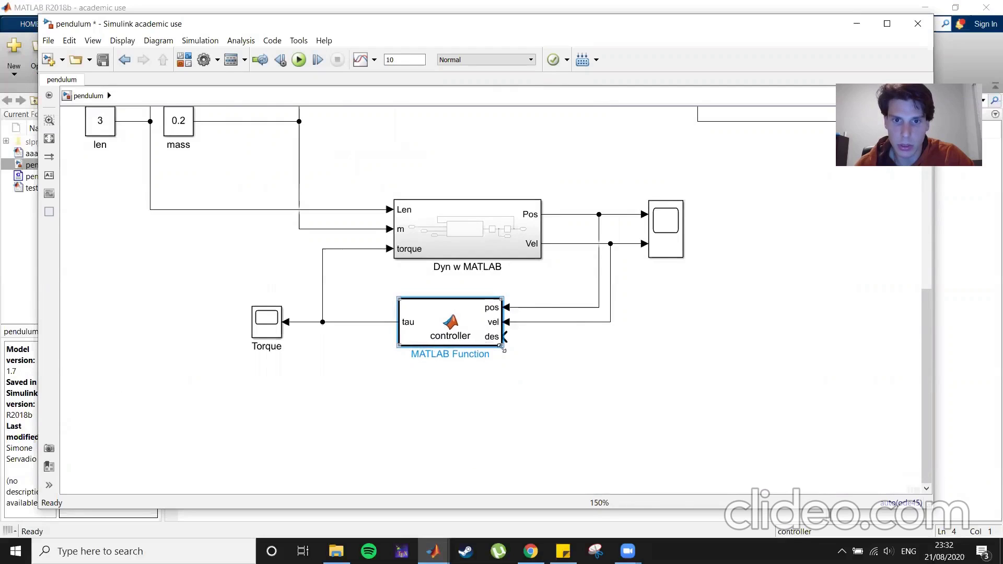
{"action": "left_click_drag", "start_coordinate": [503, 346], "coordinate": [537, 345]}
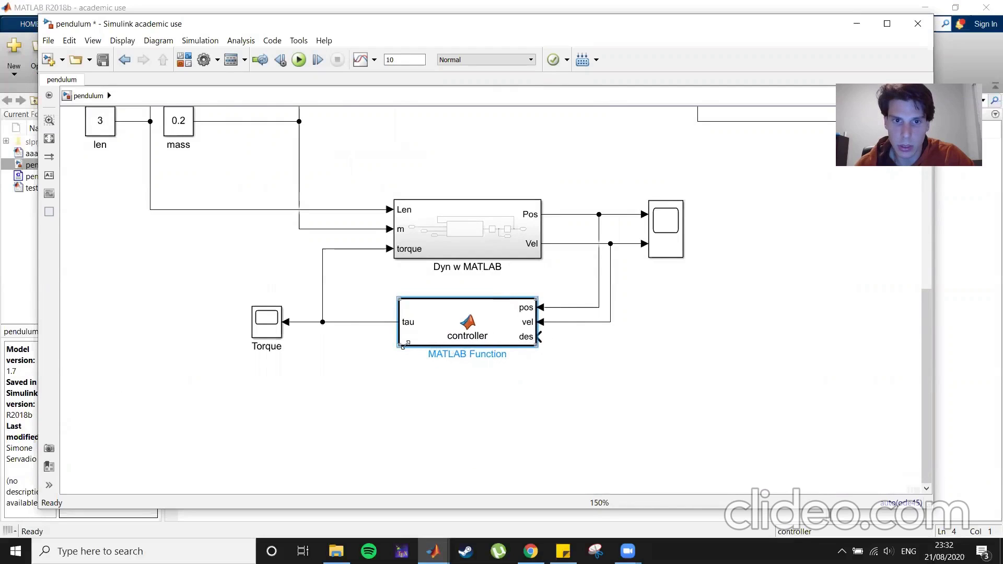
{"action": "left_click_drag", "start_coordinate": [399, 346], "coordinate": [391, 345]}
{"action": "left_click", "coordinate": [653, 404]}
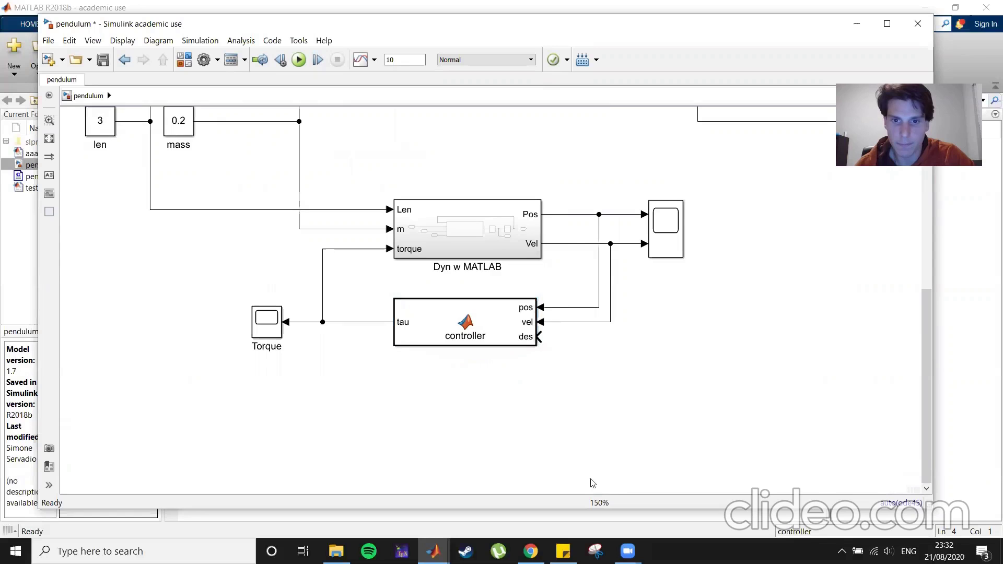
- Connect the controller block's des input to the signal line coming from the -pi constant
{"action": "scroll", "coordinate": [716, 328], "scroll_direction": "down", "scroll_amount": 2}
{"action": "left_click_drag", "start_coordinate": [718, 331], "coordinate": [647, 376]}
{"action": "mouse_move", "coordinate": [529, 380]}
{"action": "left_mouse_down"}
{"action": "mouse_move", "coordinate": [635, 313]}
{"action": "mouse_move", "coordinate": [635, 236]}
{"action": "left_mouse_up"}
{"action": "left_click", "coordinate": [445, 308]}
{"action": "left_click", "coordinate": [329, 373]}
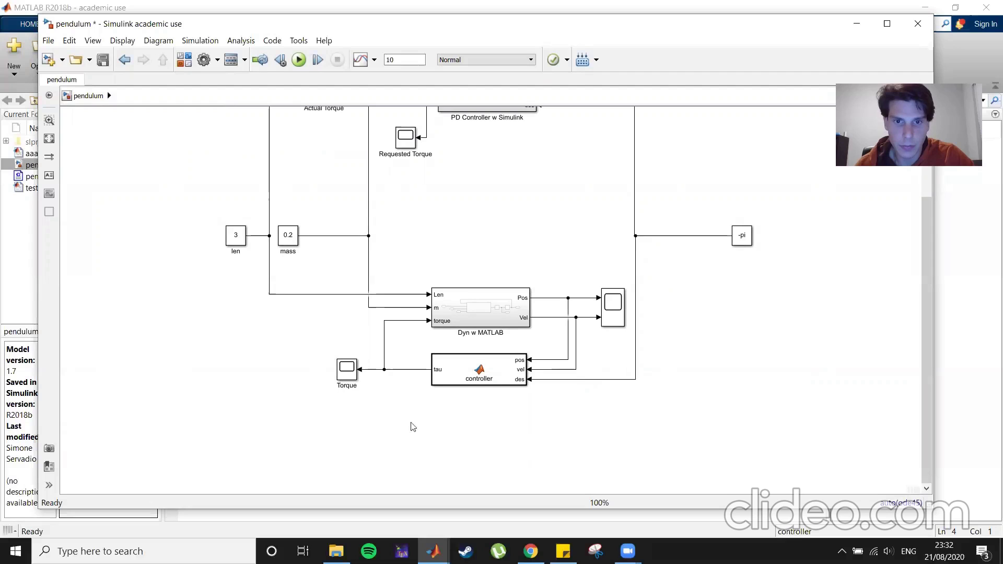
- Add a Saturation block below the MATLAB controller with an upper limit of 8 and a matching negative lower limit
{"action": "double_click", "coordinate": [454, 440]}
{"action": "type", "text": "sat"}
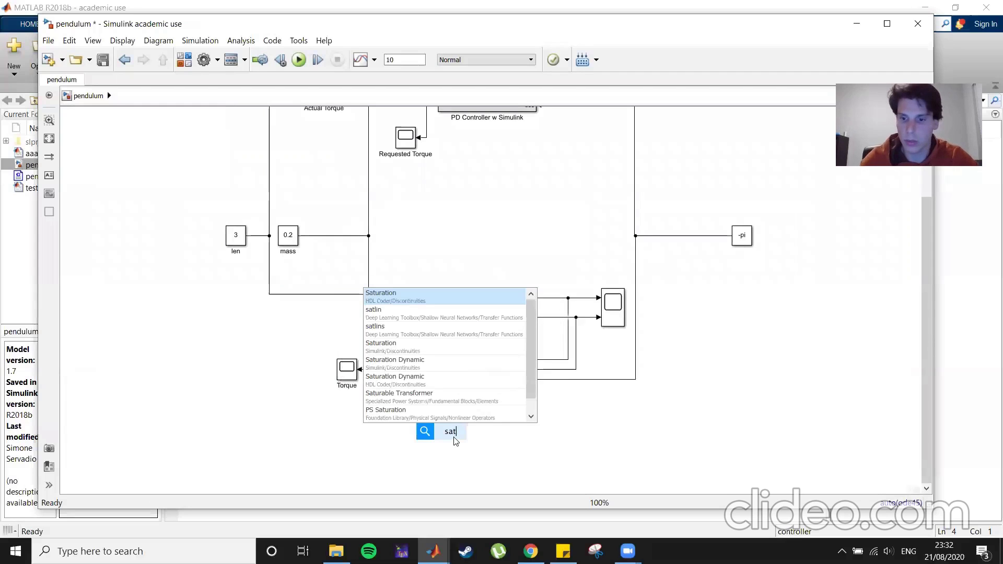
{"action": "key", "text": "Return"}
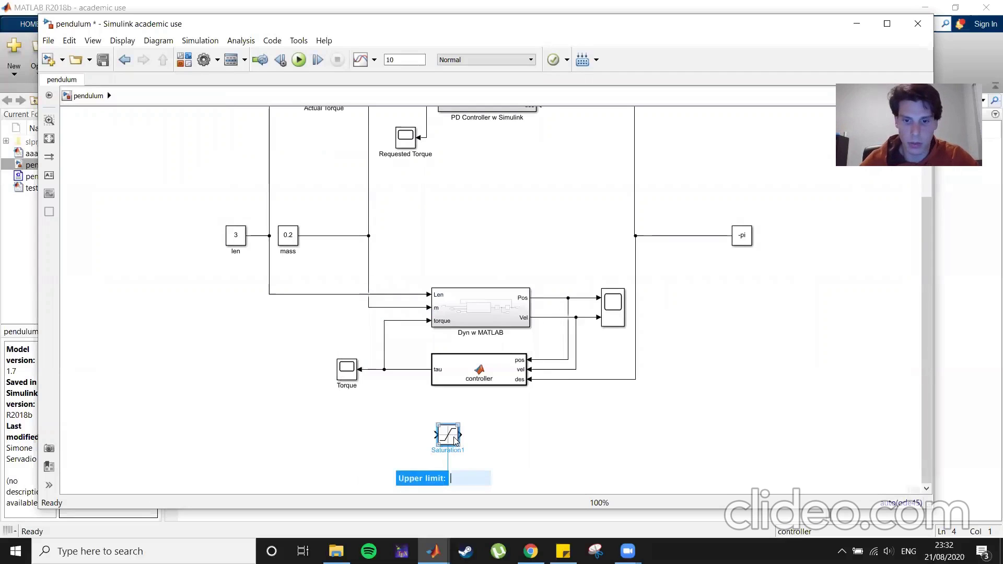
{"action": "type", "text": "8"}
{"action": "key", "text": "Return"}
{"action": "double_click", "coordinate": [448, 435]}
{"action": "key", "text": "Tab"}
{"action": "left_click", "coordinate": [494, 452]}
{"action": "key", "text": "BackSpace"}
{"action": "key", "text": "BackSpace"}
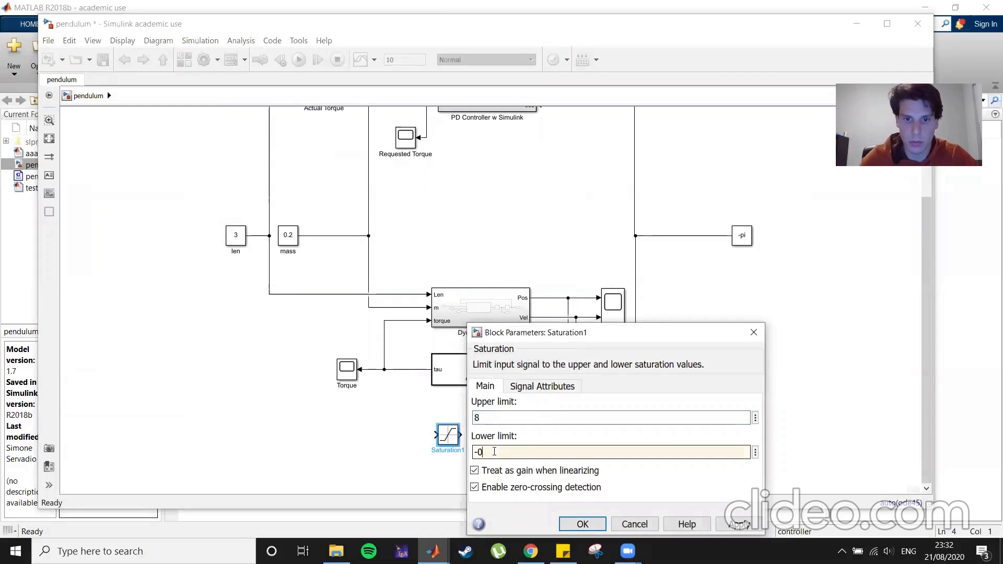
{"action": "left_click", "coordinate": [739, 524]}
{"action": "left_click", "coordinate": [583, 524]}
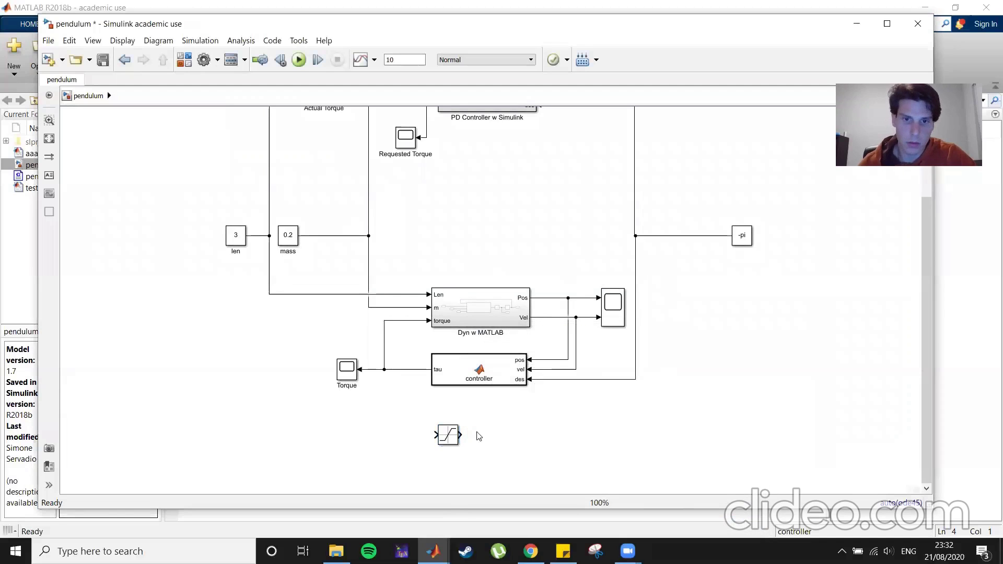
- Insert the new Saturation block on the tau line between the MATLAB controller and the torque branch point
{"action": "left_click", "coordinate": [449, 443]}
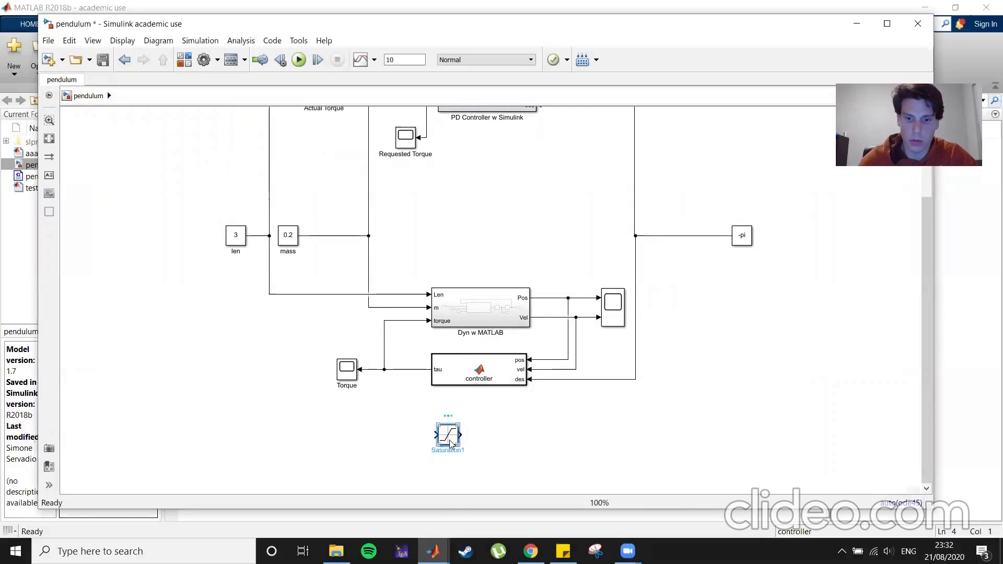
{"action": "left_click_drag", "start_coordinate": [450, 443], "coordinate": [408, 378]}
{"action": "left_click", "coordinate": [533, 484]}
- Run the simulation and compare the position and velocity curves on the Dyn w MATLAB and Dyn w Simulink scopes
{"action": "left_click", "coordinate": [299, 59]}
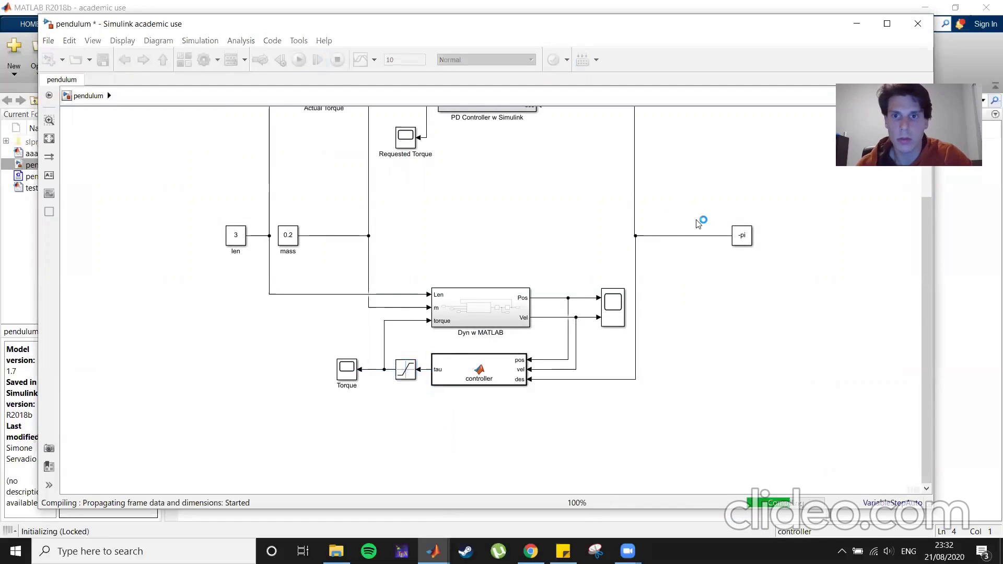
{"action": "double_click", "coordinate": [622, 324]}
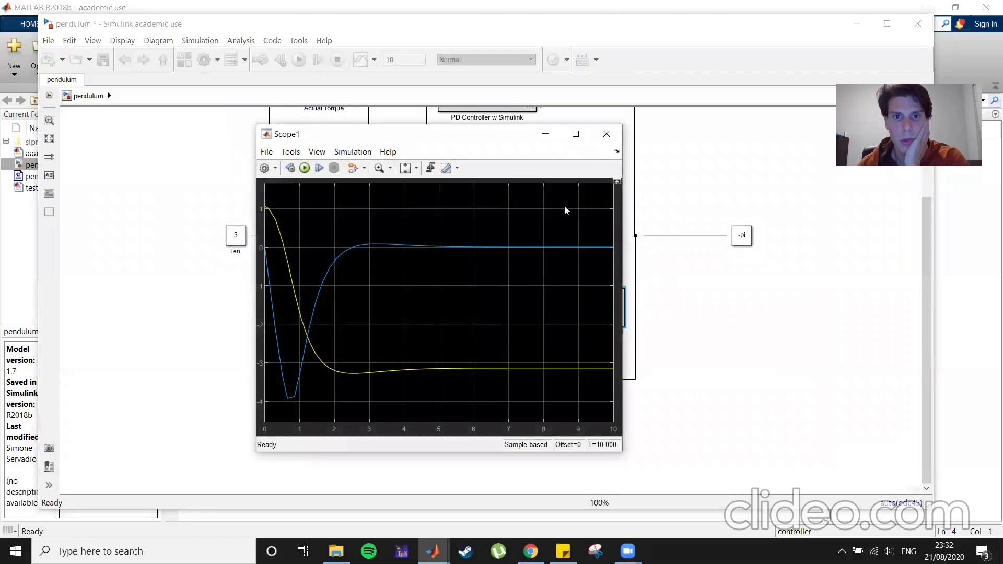
{"action": "left_click", "coordinate": [605, 134]}
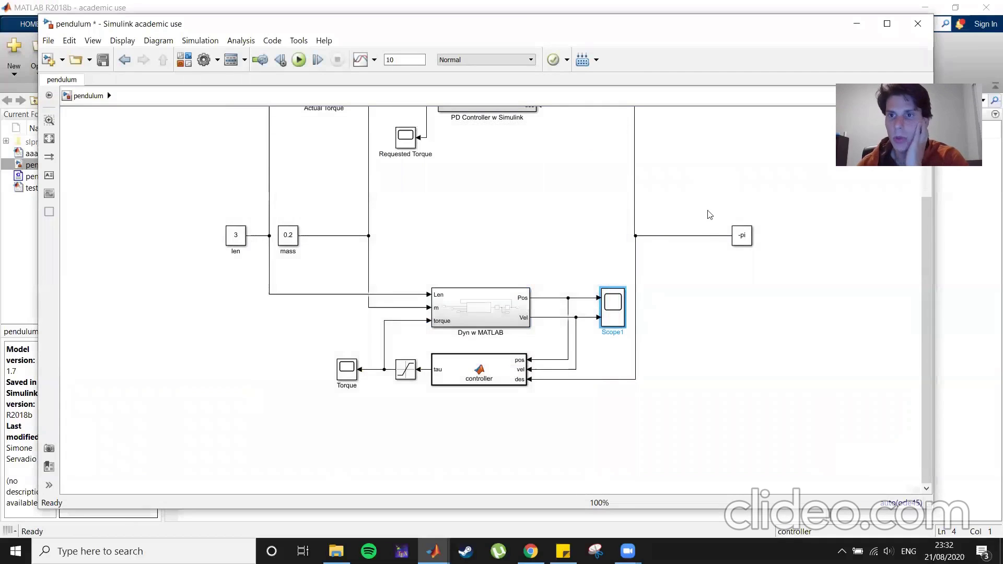
{"action": "scroll", "coordinate": [703, 225], "scroll_direction": "down", "scroll_amount": 2}
{"action": "left_click_drag", "start_coordinate": [588, 272], "coordinate": [570, 397]}
{"action": "double_click", "coordinate": [616, 196]}
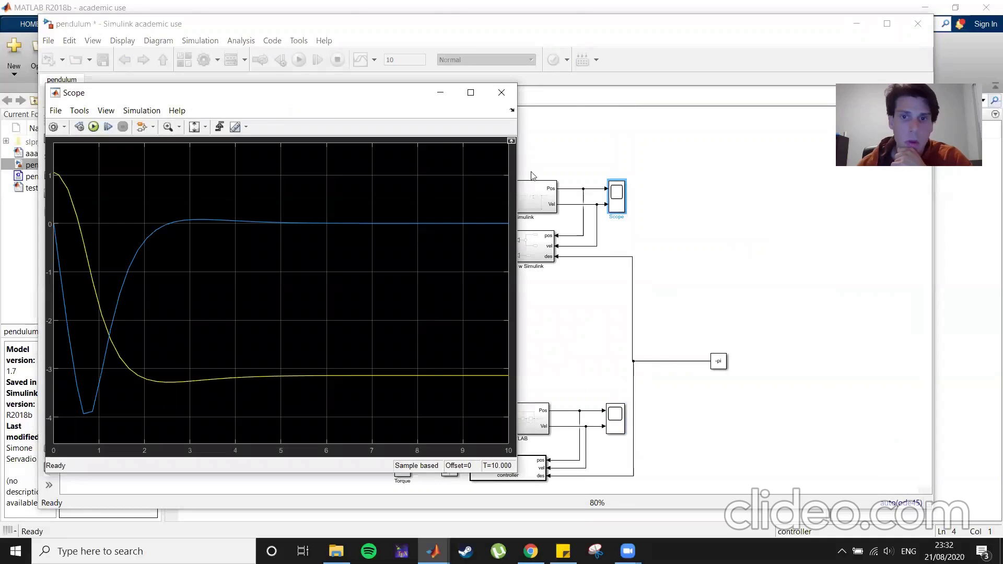
{"action": "left_click", "coordinate": [502, 92]}
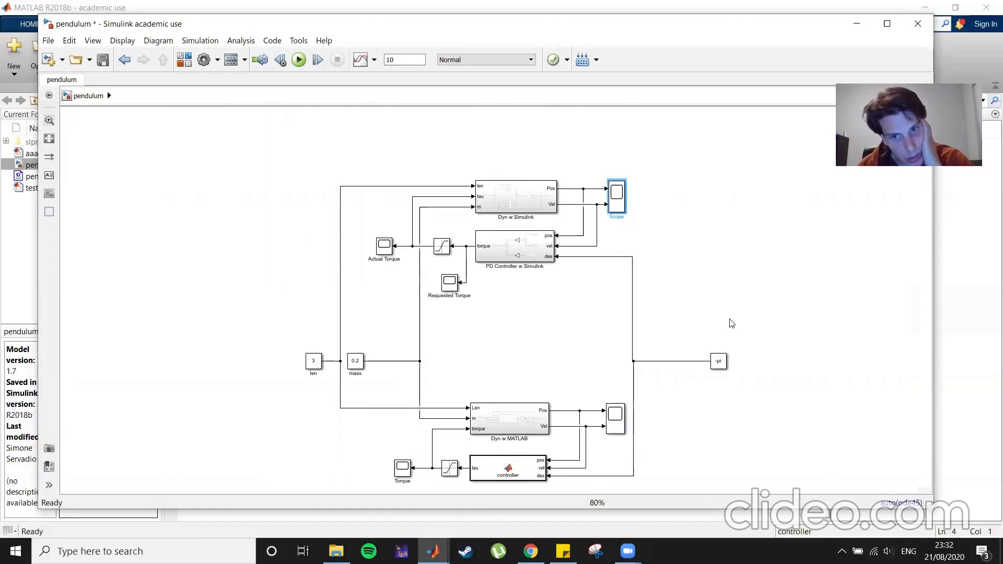
- Move the -pi constant block farther away from the branch point of the desired-position line
{"action": "left_click_drag", "start_coordinate": [727, 364], "coordinate": [779, 363]}
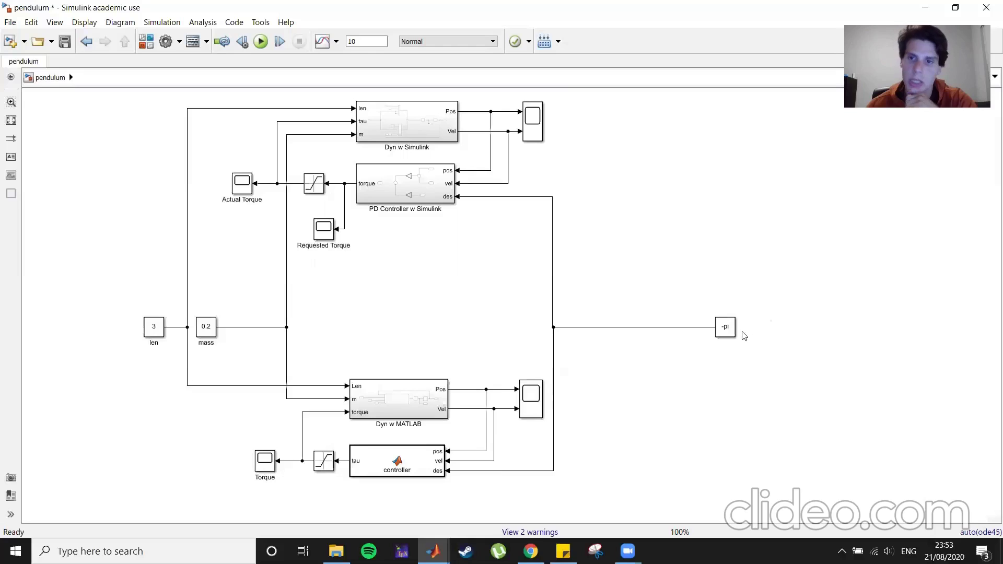
- Simulate the model with the -pi desired position and view the response curves on the Dyn w Simulink and Dyn w MATLAB scopes
{"action": "left_click", "coordinate": [724, 332]}
{"action": "left_click", "coordinate": [536, 135]}
{"action": "left_click", "coordinate": [609, 148]}
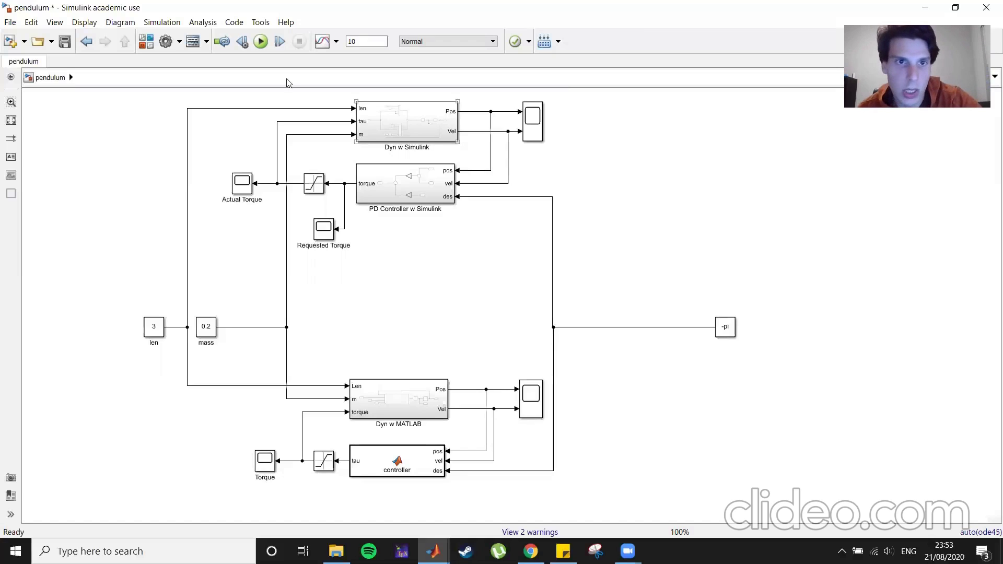
{"action": "left_click", "coordinate": [260, 42]}
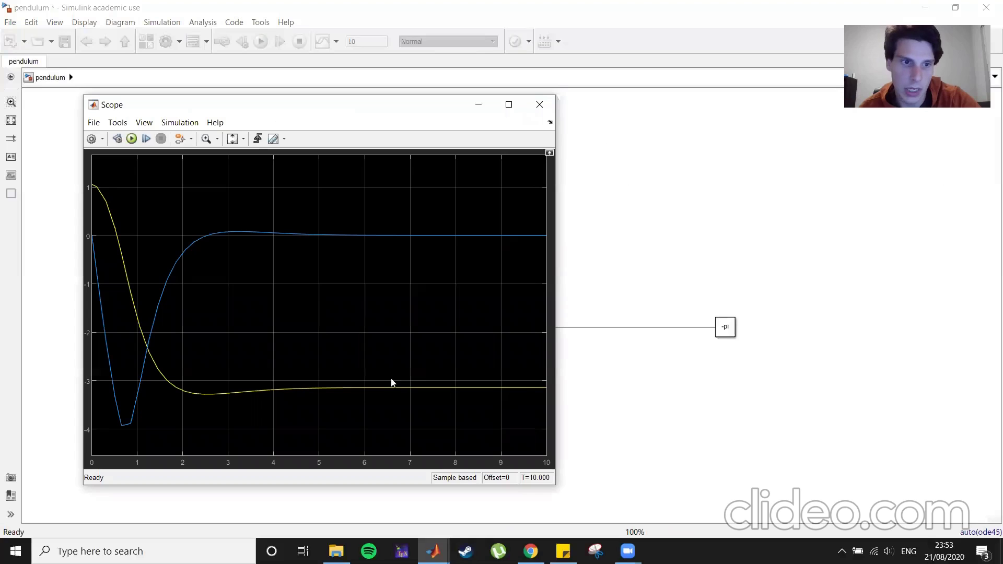
{"action": "left_click", "coordinate": [539, 104]}
{"action": "double_click", "coordinate": [532, 403]}
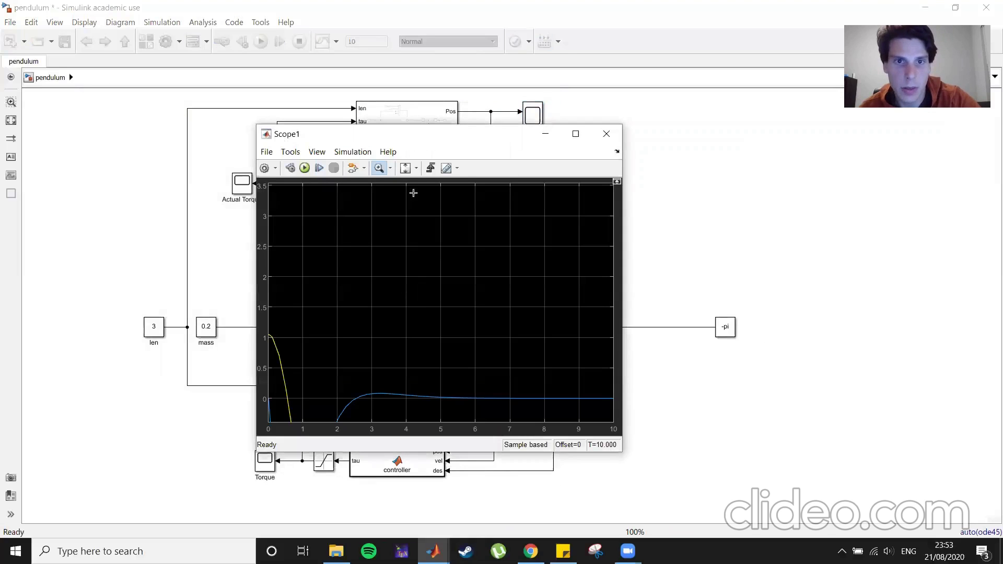
{"action": "left_click", "coordinate": [606, 134]}
{"action": "left_click", "coordinate": [704, 249]}
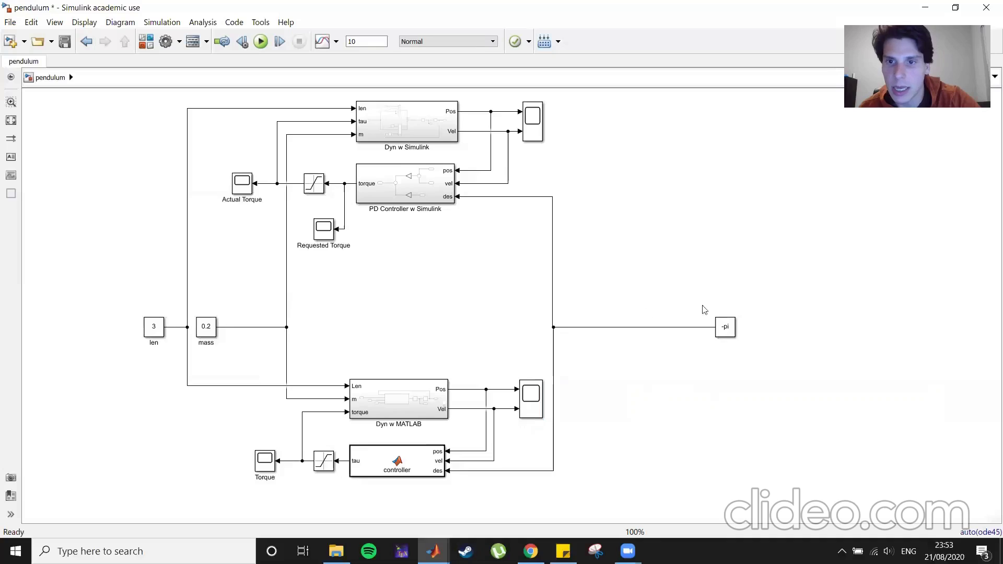
- Add a Constant block with value pi directly above the -pi constant, flipped so its output faces the controllers
{"action": "double_click", "coordinate": [717, 275]}
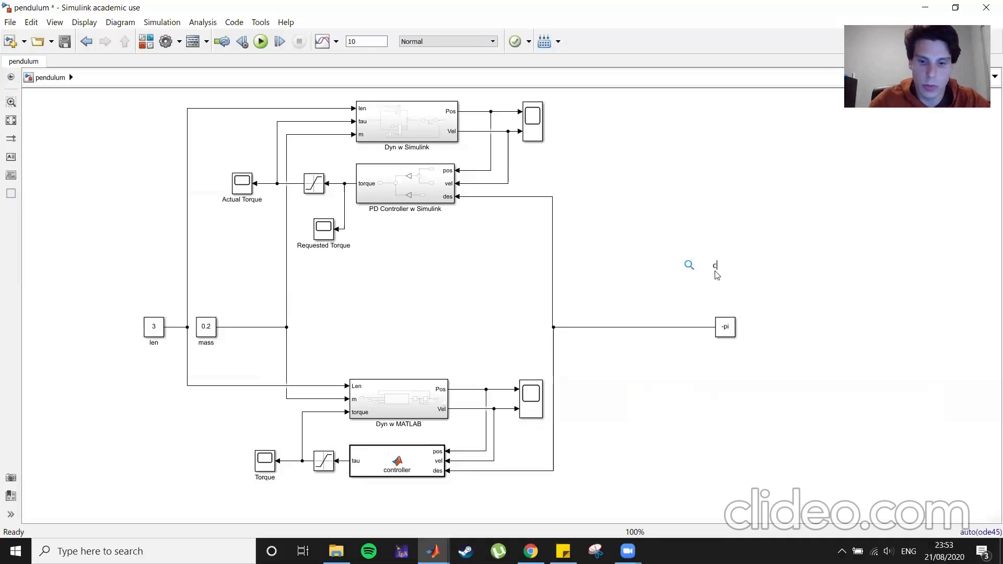
{"action": "type", "text": "con"}
{"action": "left_click", "coordinate": [711, 283]}
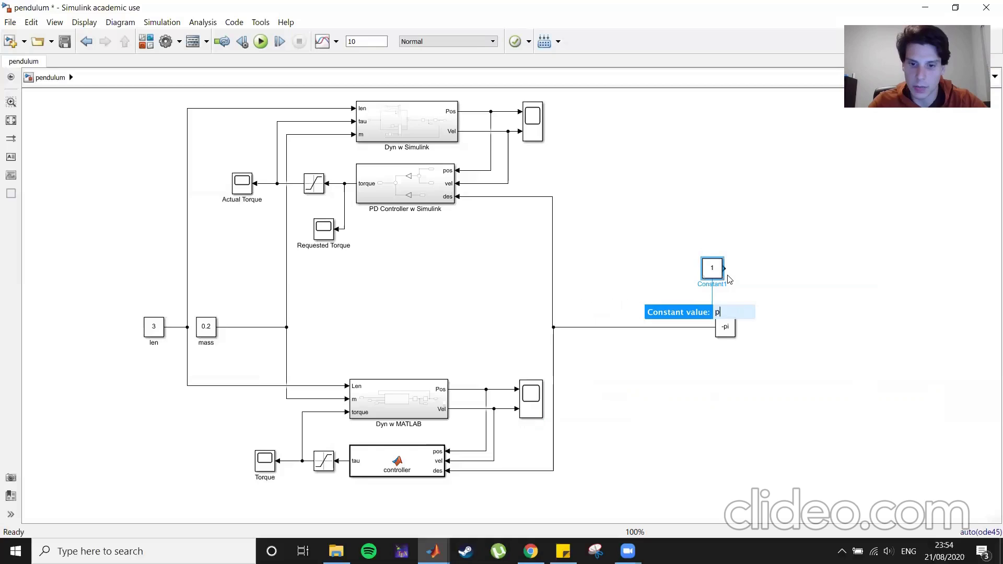
{"action": "key", "text": "Return"}
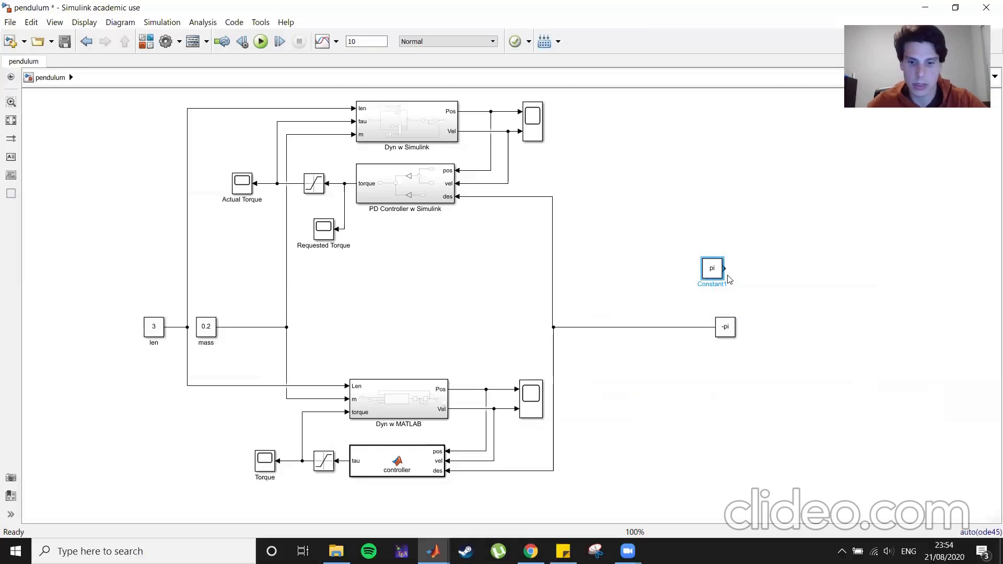
{"action": "left_click_drag", "start_coordinate": [715, 271], "coordinate": [728, 287]}
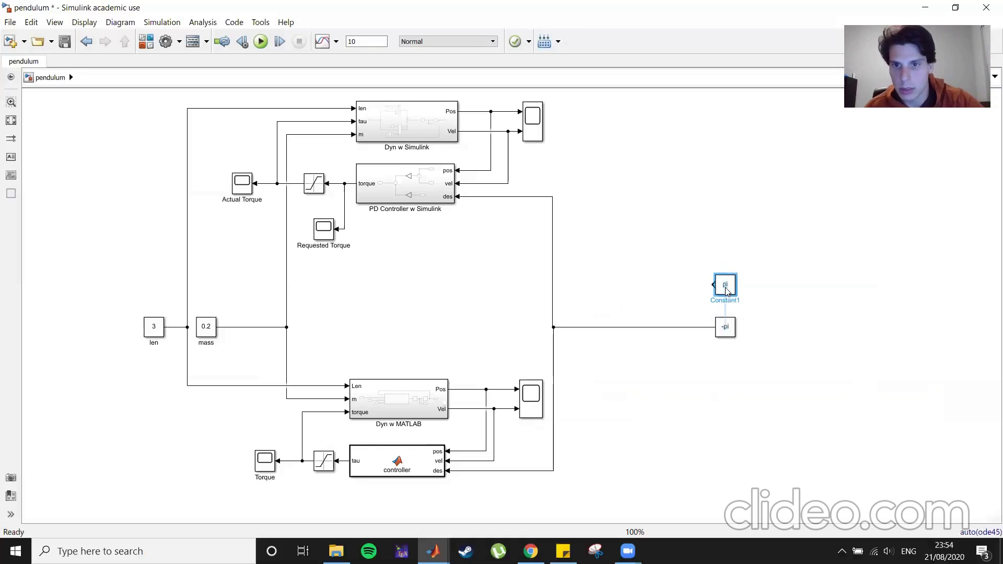
- Add a Manual Switch block, flip it so its inputs face the constants, and place it just above the desired-position line
{"action": "left_click_drag", "start_coordinate": [798, 308], "coordinate": [679, 348]}
{"action": "left_click", "coordinate": [635, 328]}
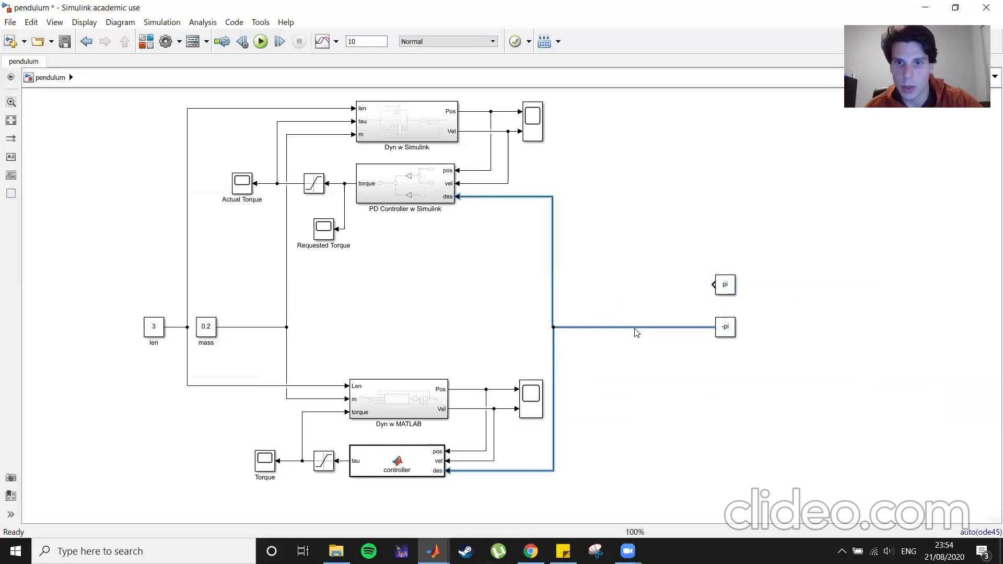
{"action": "left_click", "coordinate": [689, 309]}
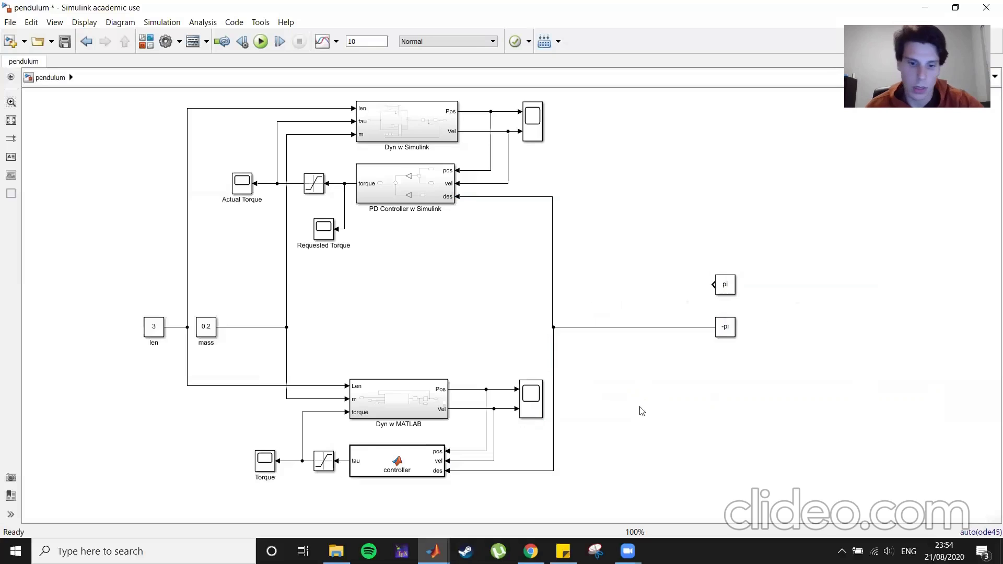
{"action": "double_click", "coordinate": [639, 410]}
{"action": "type", "text": "man"}
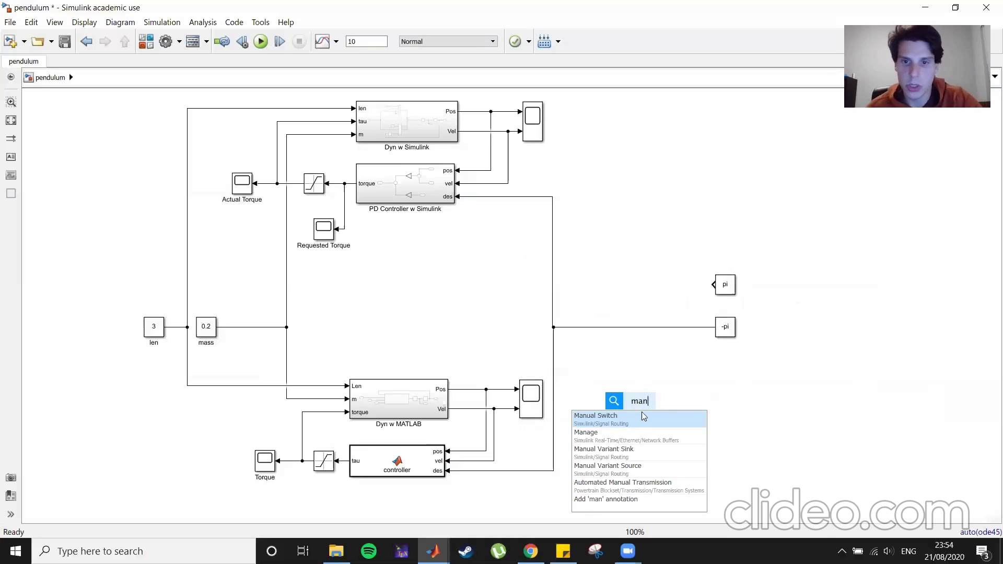
{"action": "left_click", "coordinate": [643, 416]}
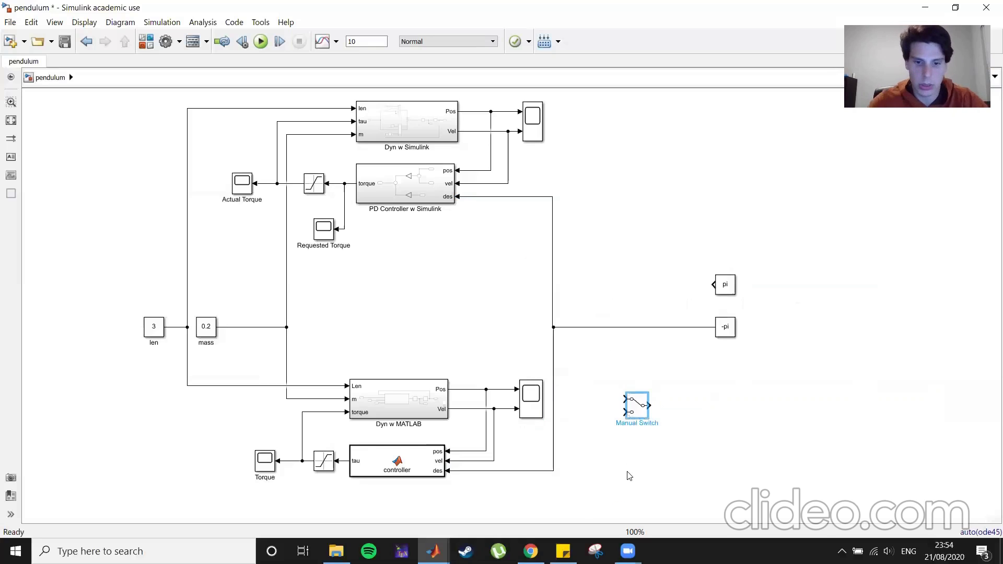
{"action": "key", "text": "ctrl+i"}
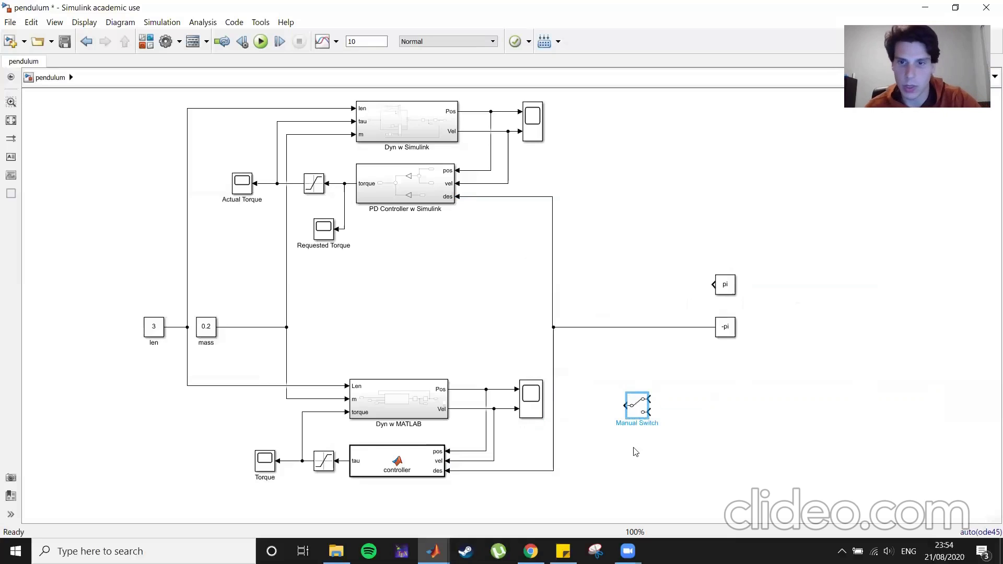
{"action": "left_click_drag", "start_coordinate": [633, 421], "coordinate": [630, 314]}
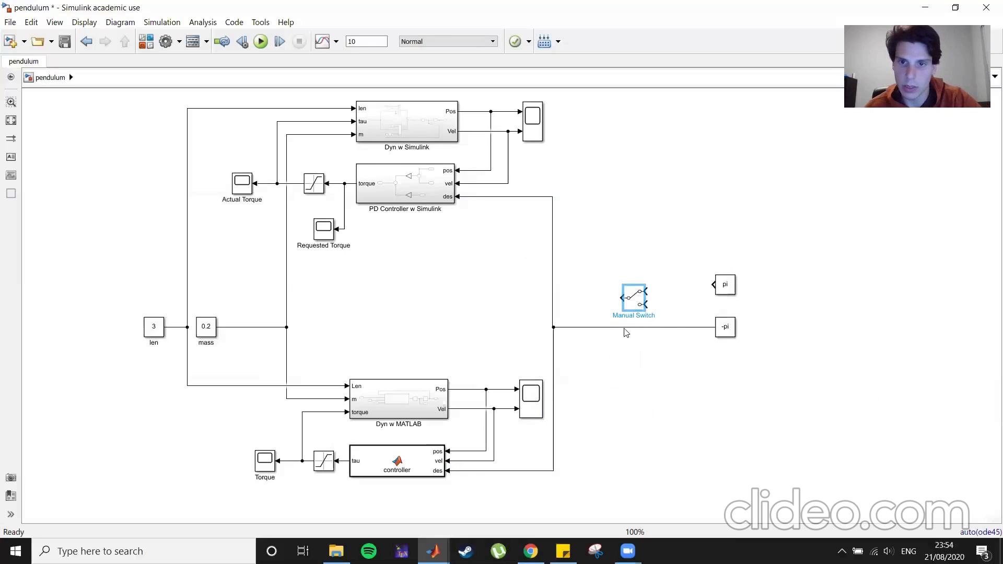
- Replace the desired-position line with connections from the pi and -pi constants to the two Manual Switch inputs, spacing the constants apart
{"action": "left_click", "coordinate": [627, 328]}
{"action": "key", "text": "Delete"}
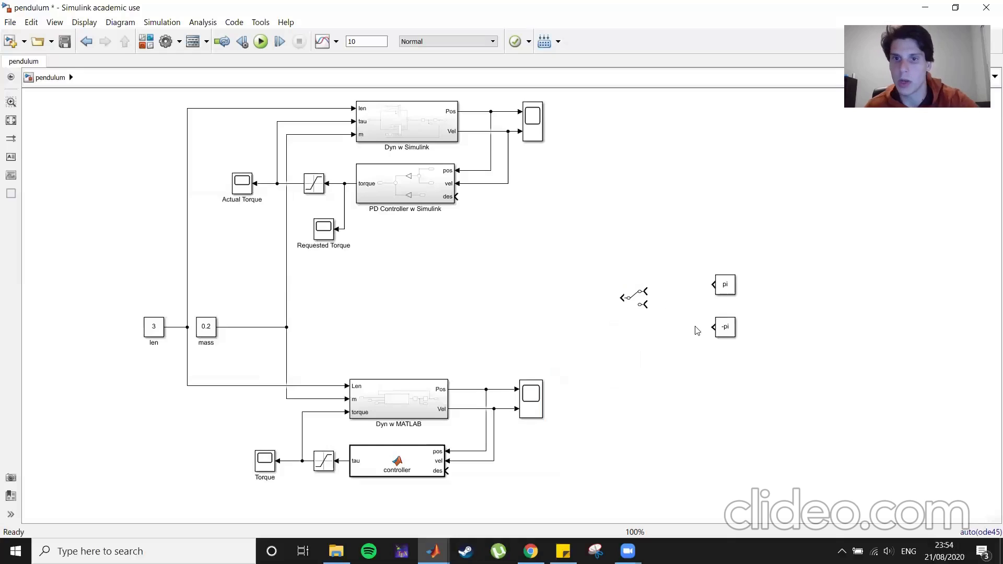
{"action": "left_click_drag", "start_coordinate": [714, 327], "coordinate": [678, 312]}
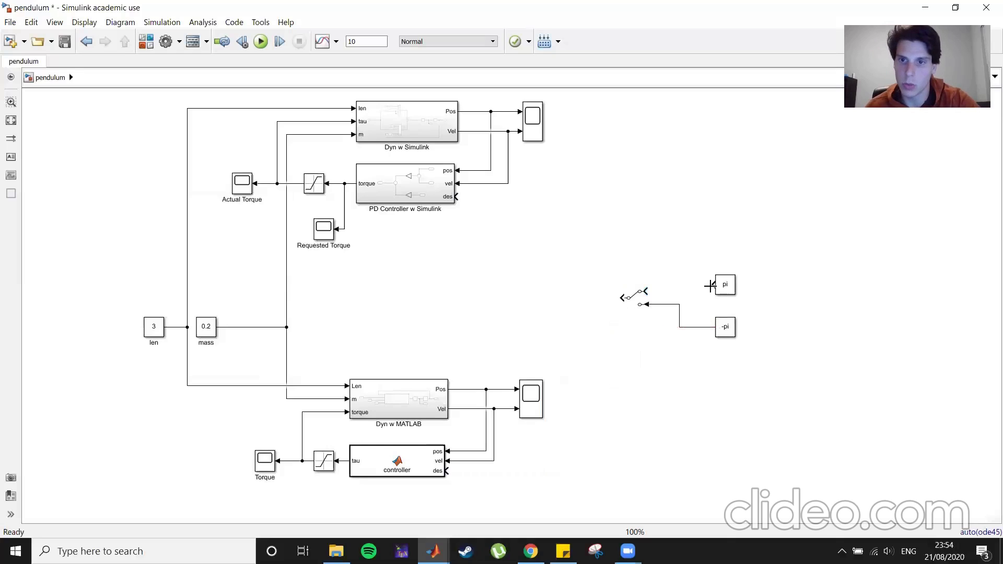
{"action": "left_click_drag", "start_coordinate": [712, 285], "coordinate": [647, 290]}
{"action": "left_click_drag", "start_coordinate": [731, 289], "coordinate": [718, 265]}
{"action": "left_click_drag", "start_coordinate": [731, 336], "coordinate": [725, 343]}
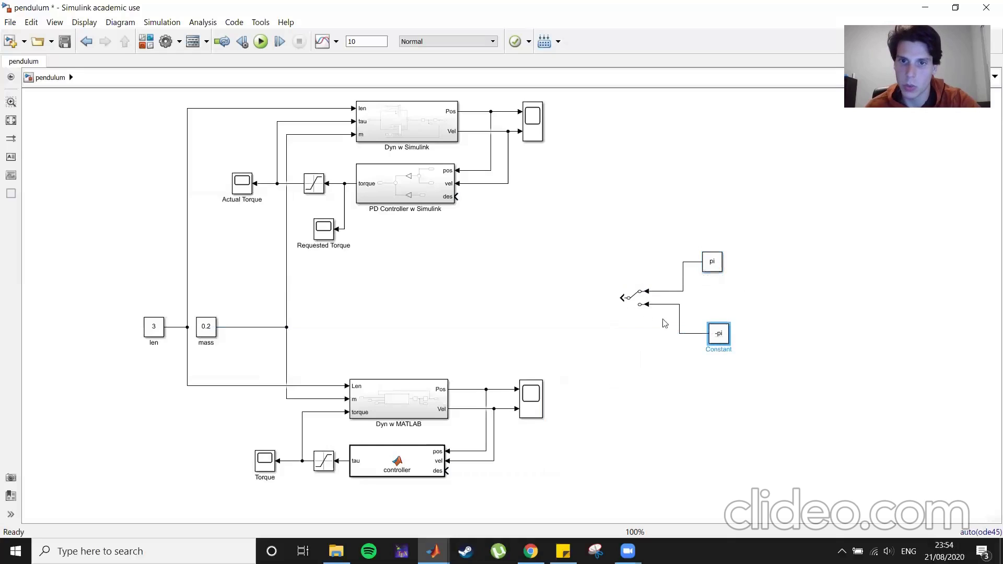
- Connect the Manual Switch output to the des inputs of both controllers and align the pi constant above the -pi constant
{"action": "left_click_drag", "start_coordinate": [627, 296], "coordinate": [458, 196]}
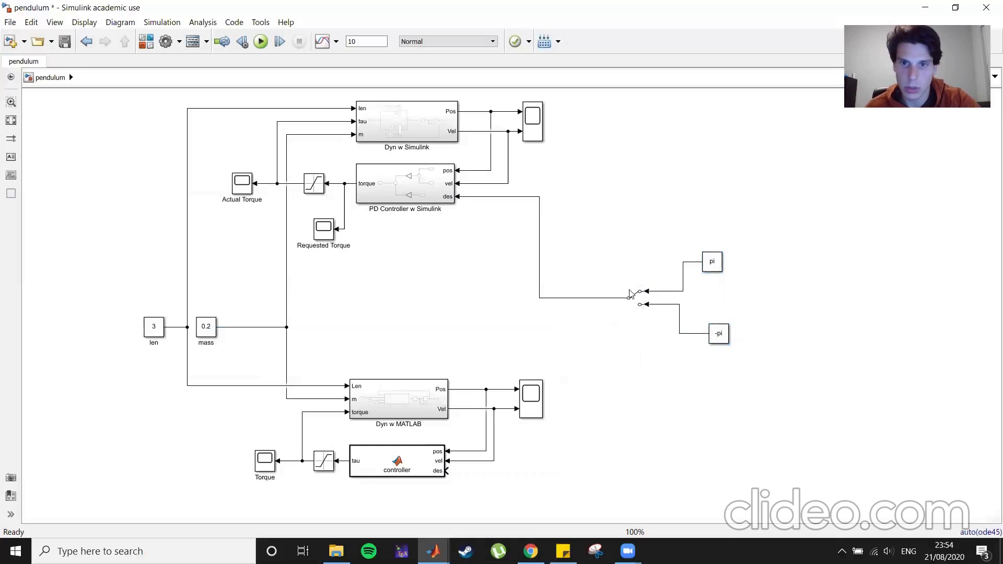
{"action": "left_click_drag", "start_coordinate": [447, 471], "coordinate": [558, 284]}
{"action": "left_click_drag", "start_coordinate": [712, 265], "coordinate": [719, 265]}
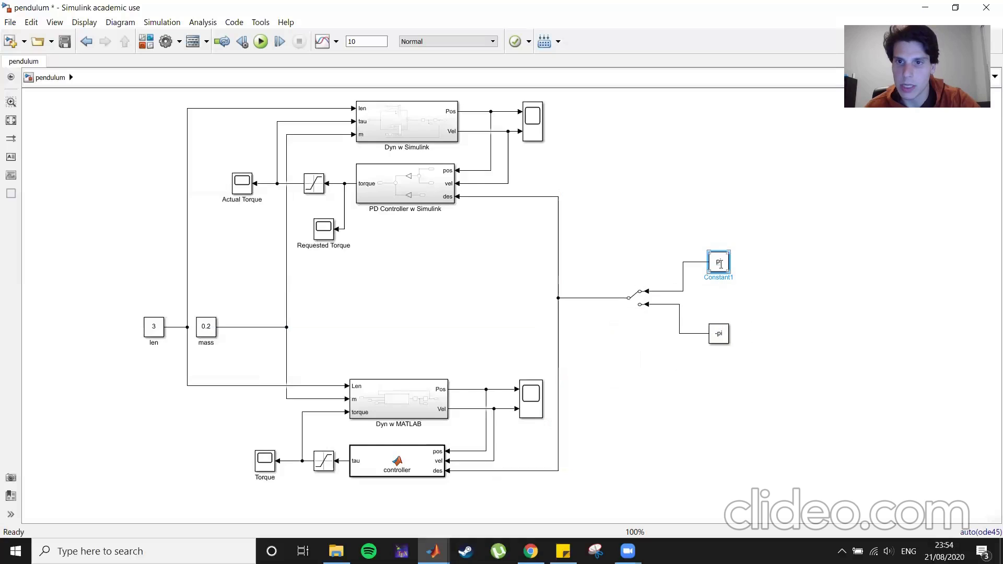
- Run the simulation with pi as the desired position and view the Dyn w Simulink scope
{"action": "left_click", "coordinate": [261, 41]}
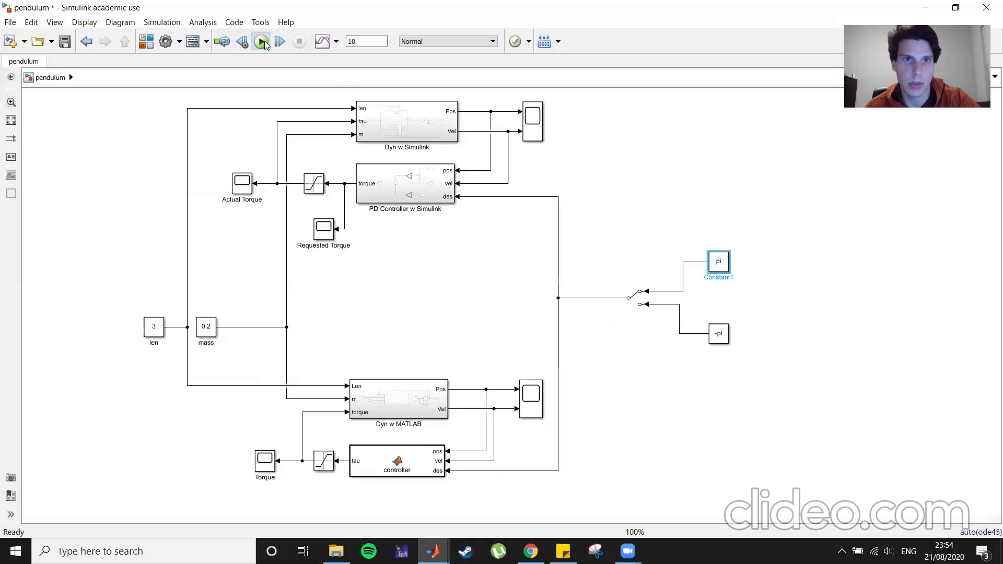
{"action": "double_click", "coordinate": [529, 126]}
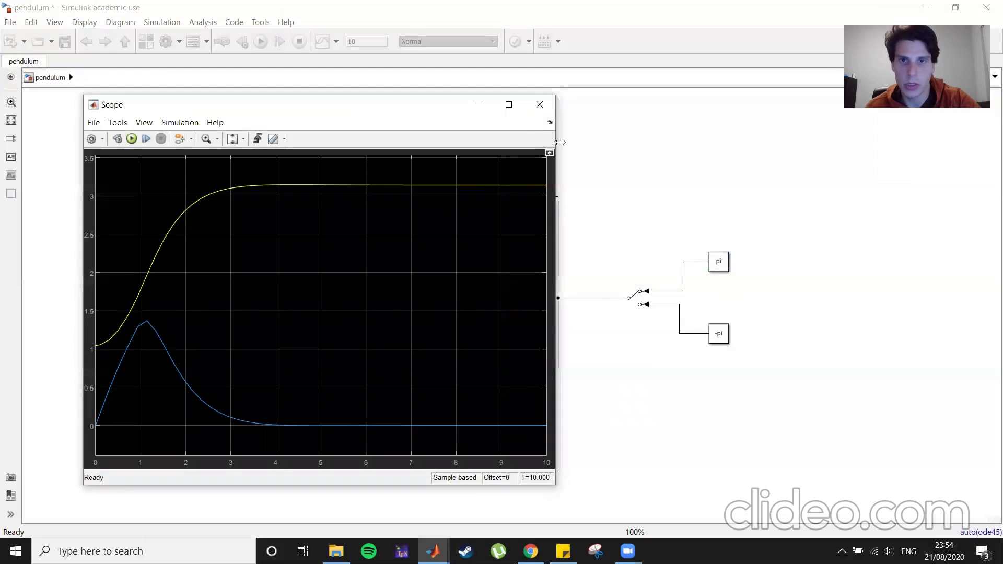
{"action": "left_click", "coordinate": [539, 104]}
- Toggle the Manual Switch to the -pi input, rerun the simulation and view the Dyn w Simulink scope
{"action": "double_click", "coordinate": [634, 299]}
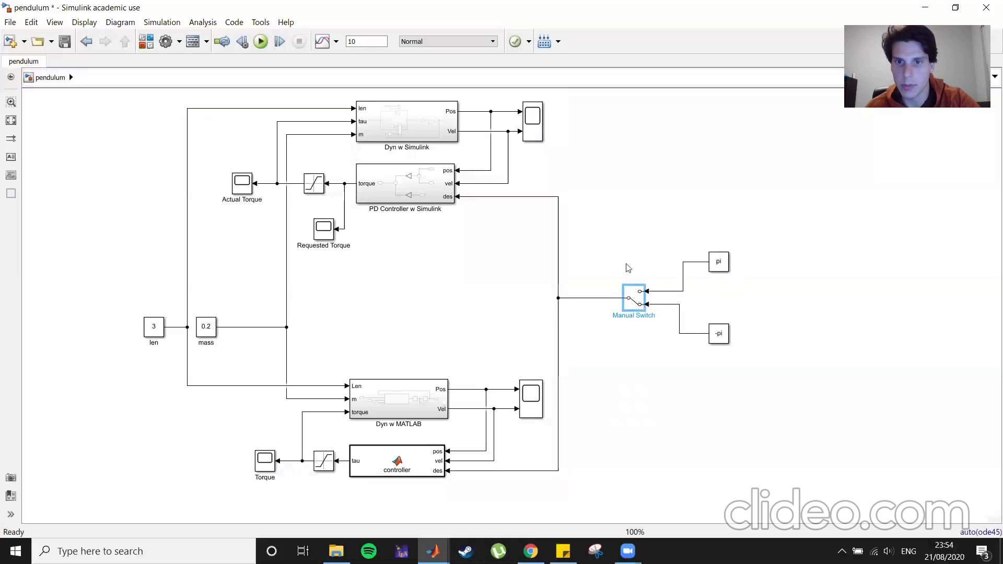
{"action": "left_click", "coordinate": [260, 42]}
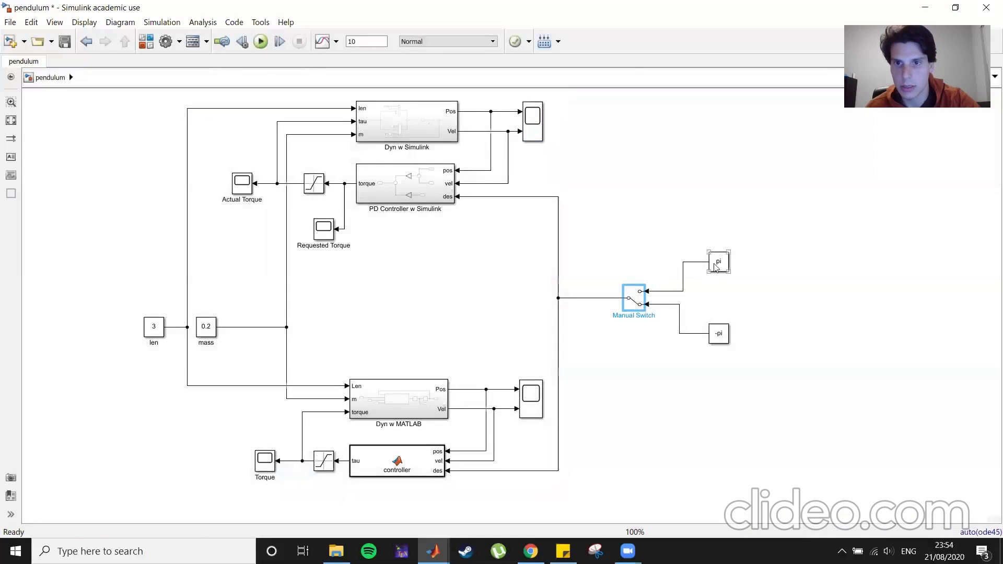
{"action": "double_click", "coordinate": [717, 265]}
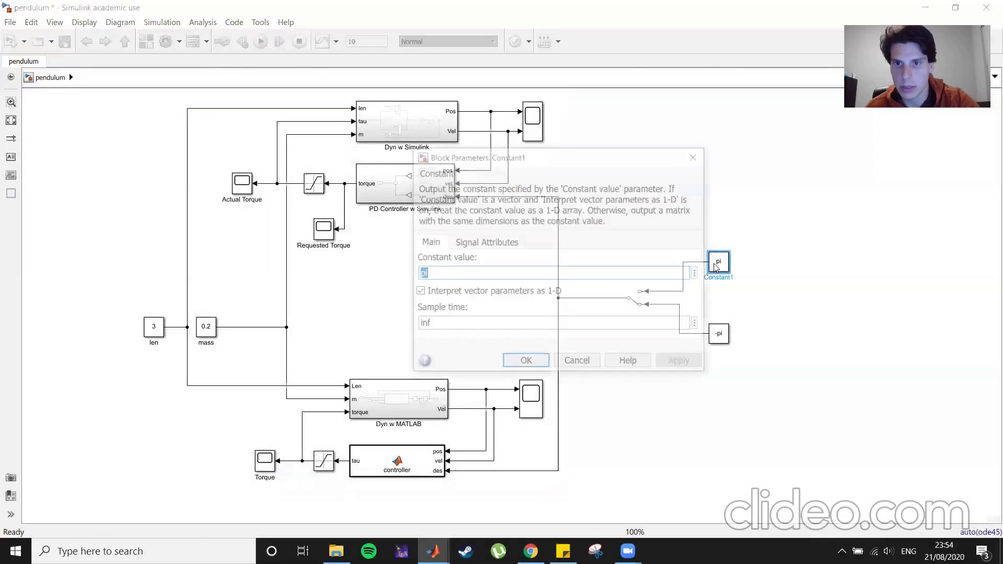
{"action": "key", "text": "Escape"}
{"action": "left_click", "coordinate": [538, 126]}
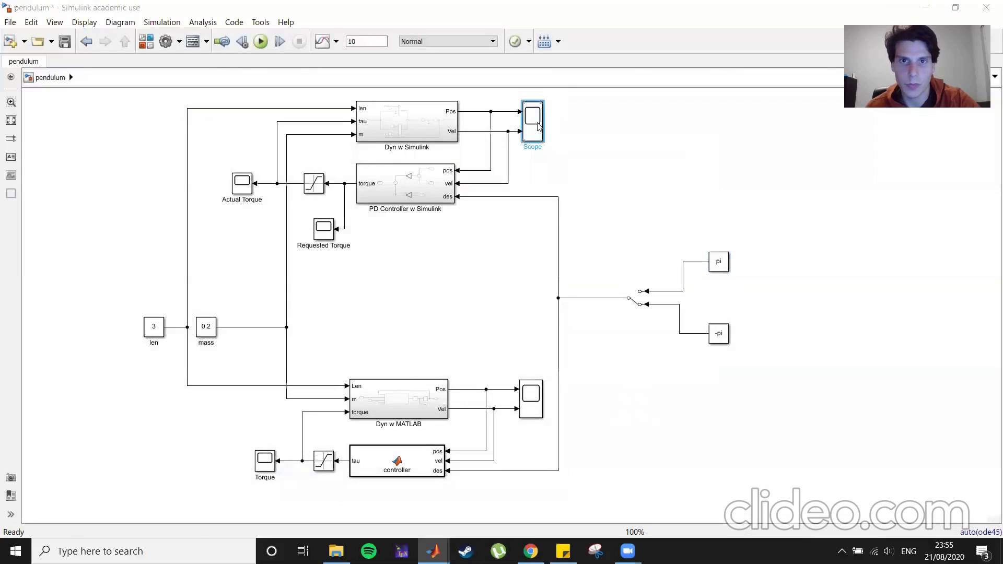
{"action": "double_click", "coordinate": [538, 125]}
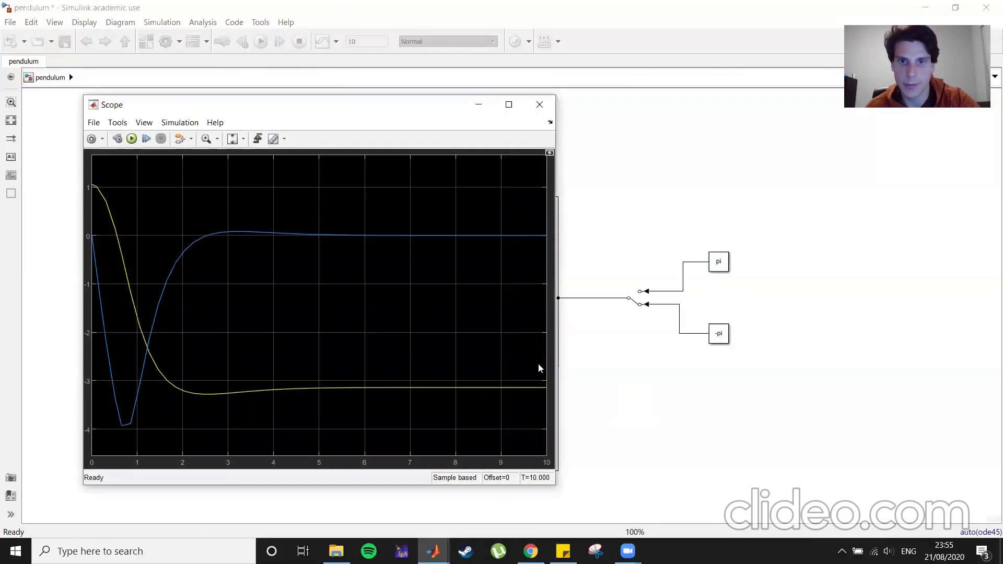
{"action": "left_click", "coordinate": [540, 104]}
- Toggle the Manual Switch to the pi input and back to the -pi input
{"action": "left_click", "coordinate": [596, 178]}
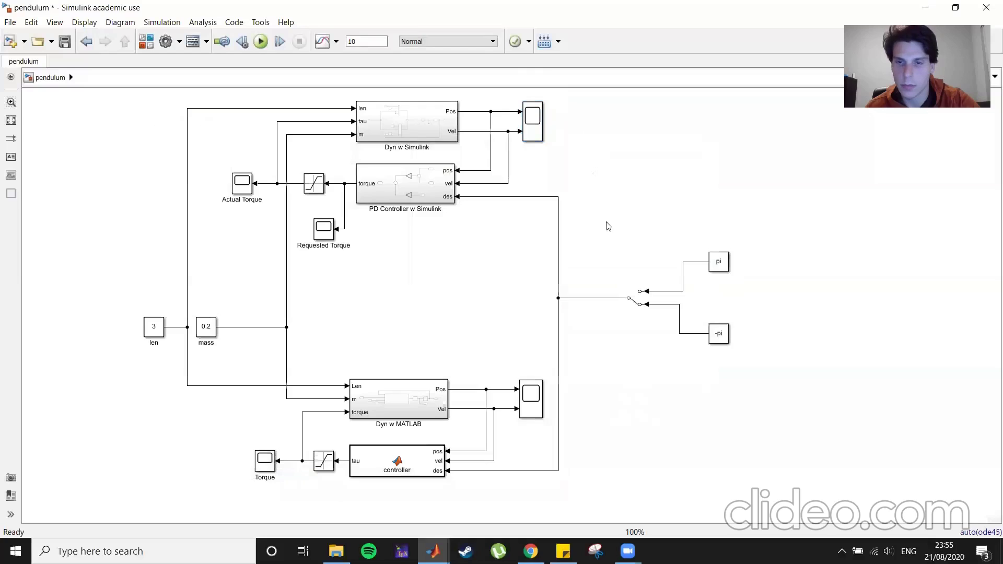
{"action": "double_click", "coordinate": [635, 300]}
{"action": "double_click", "coordinate": [634, 299]}
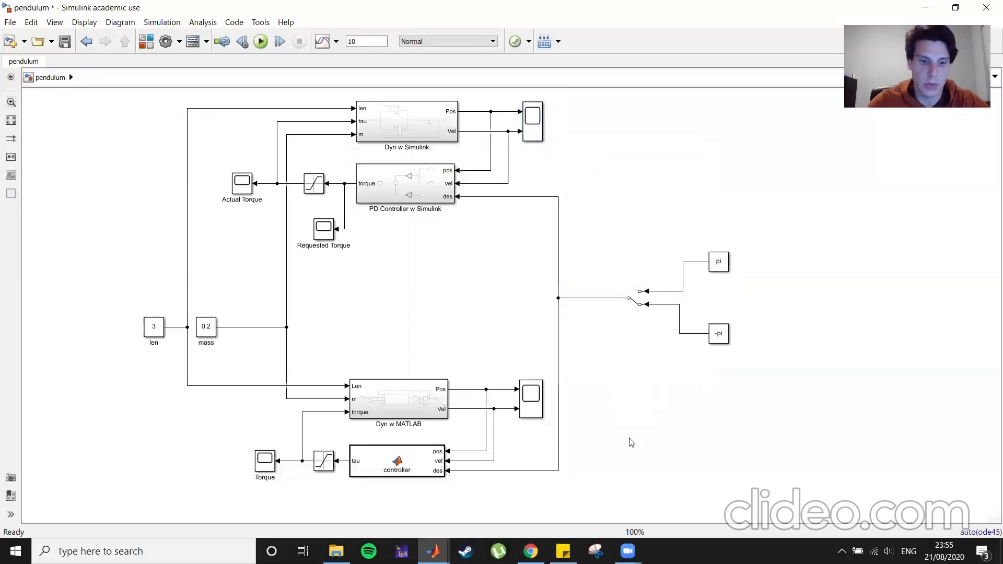
- Add a Simulink Signal Routing Switch block below the Manual Switch and flip it so its inputs face the constants
{"action": "double_click", "coordinate": [631, 442]}
{"action": "type", "text": "sw"}
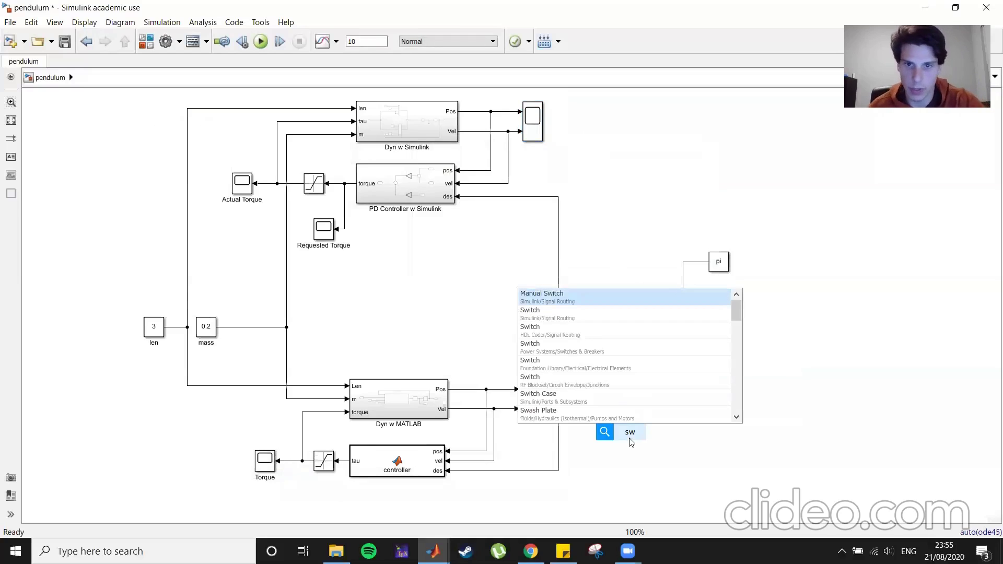
{"action": "left_click", "coordinate": [605, 317]}
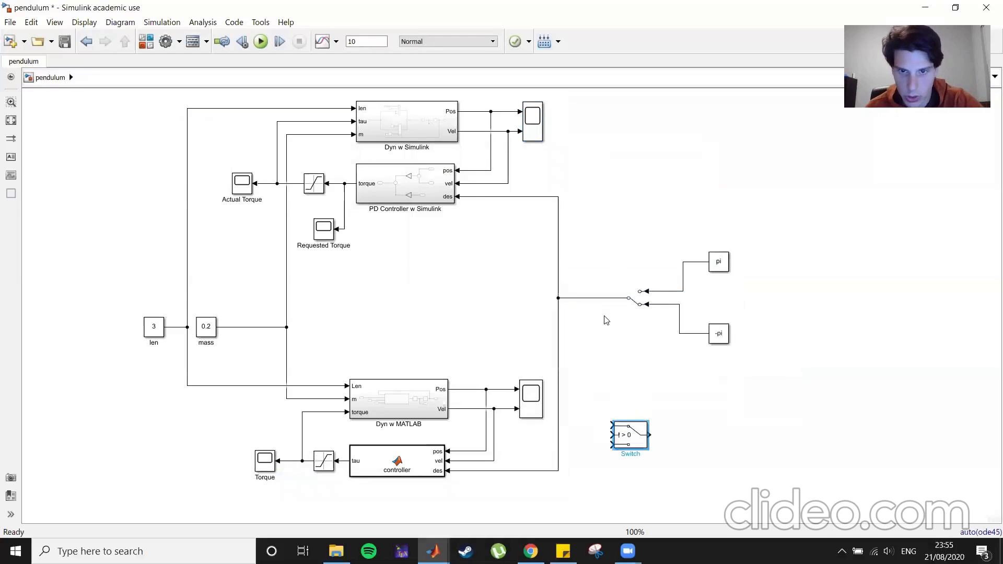
{"action": "left_click", "coordinate": [704, 428]}
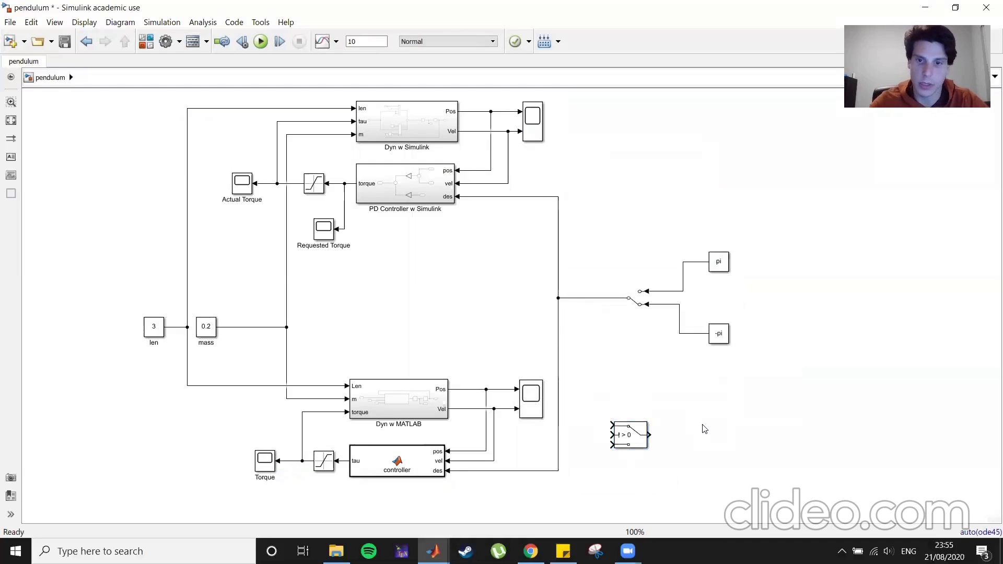
{"action": "left_click", "coordinate": [634, 436]}
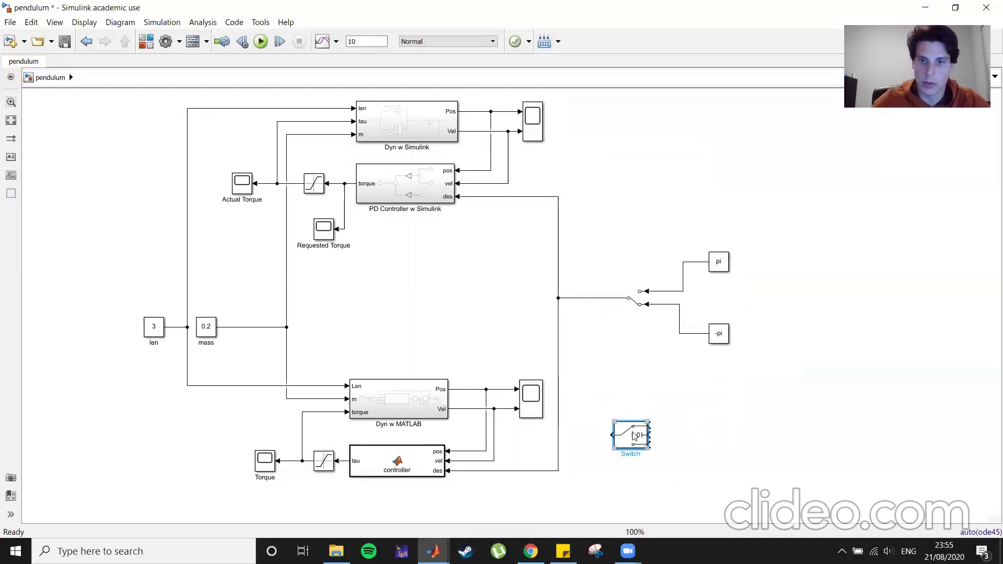
- Delete the Manual Switch and put the Switch block in its place, joining the pi and -pi lines and the desired-position output
{"action": "left_click", "coordinate": [640, 299]}
{"action": "key", "text": "Delete"}
{"action": "left_click_drag", "start_coordinate": [631, 428], "coordinate": [641, 306]}
{"action": "left_click", "coordinate": [640, 286]}
{"action": "left_click_drag", "start_coordinate": [723, 340], "coordinate": [727, 342]}
- Add a Clock block from Simulink Sources, flip it, and place it between the pi and -pi constants, feeding the Switch's middle input
{"action": "left_click", "coordinate": [694, 377]}
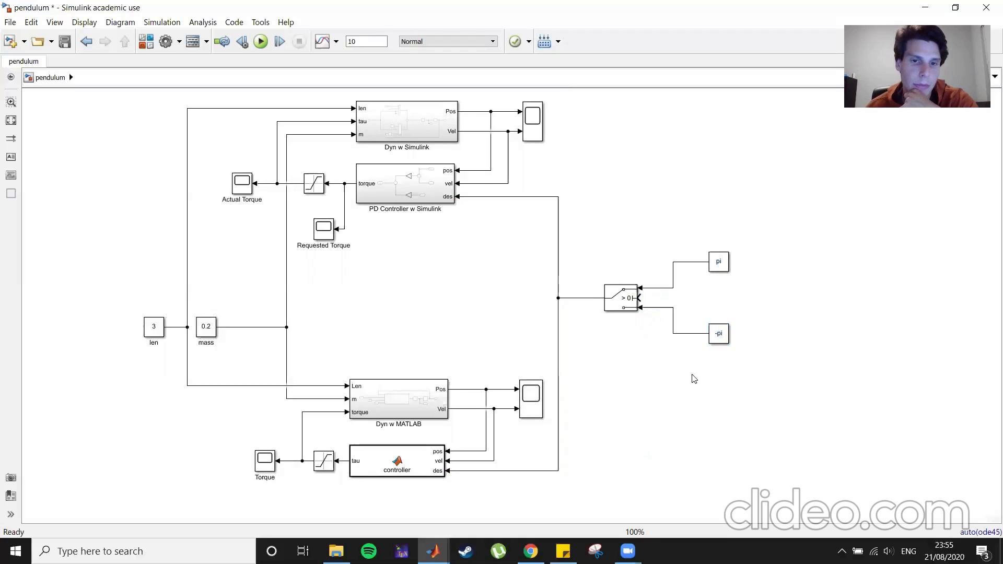
{"action": "double_click", "coordinate": [694, 379]}
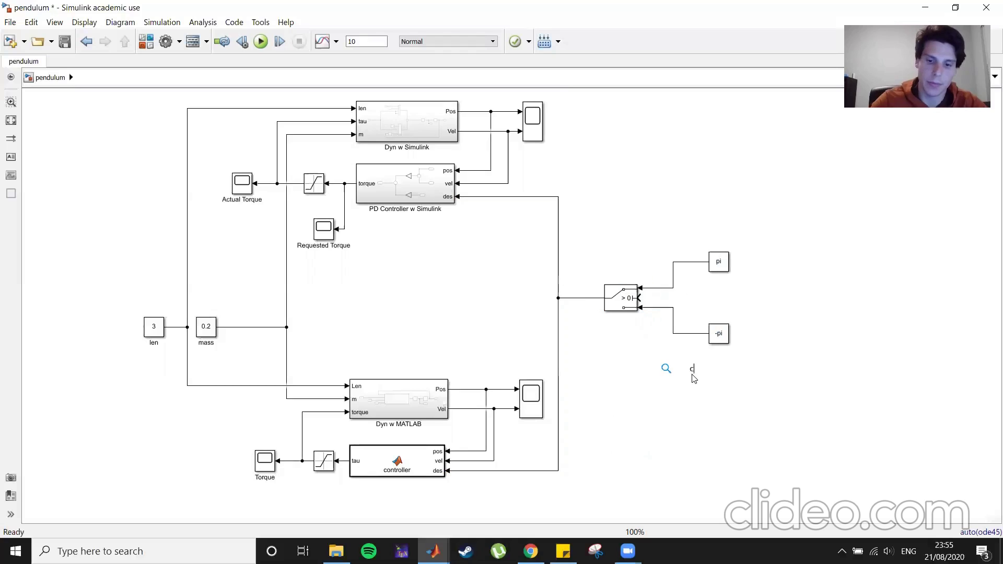
{"action": "type", "text": "clo"}
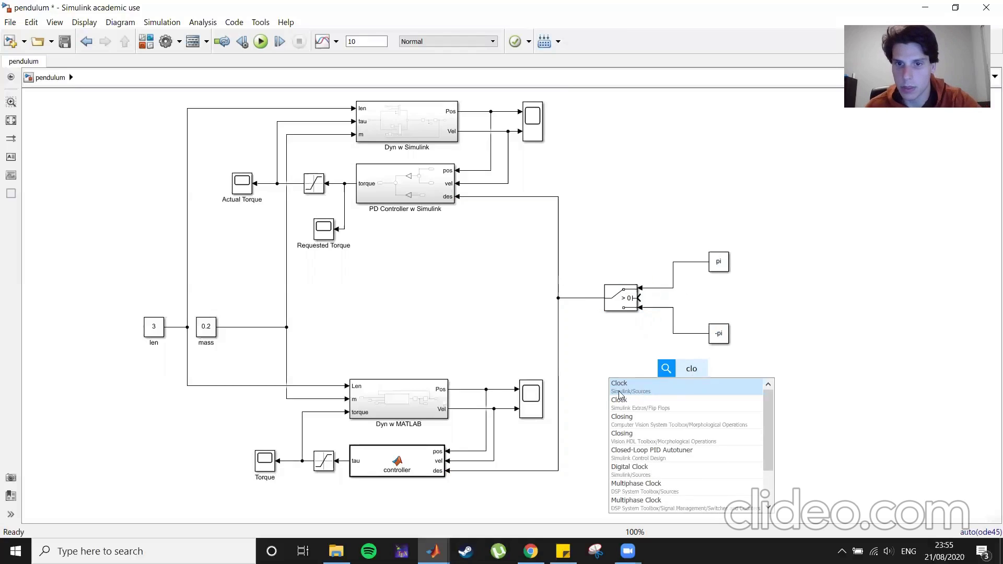
{"action": "left_click", "coordinate": [674, 384]}
{"action": "left_click", "coordinate": [752, 379]}
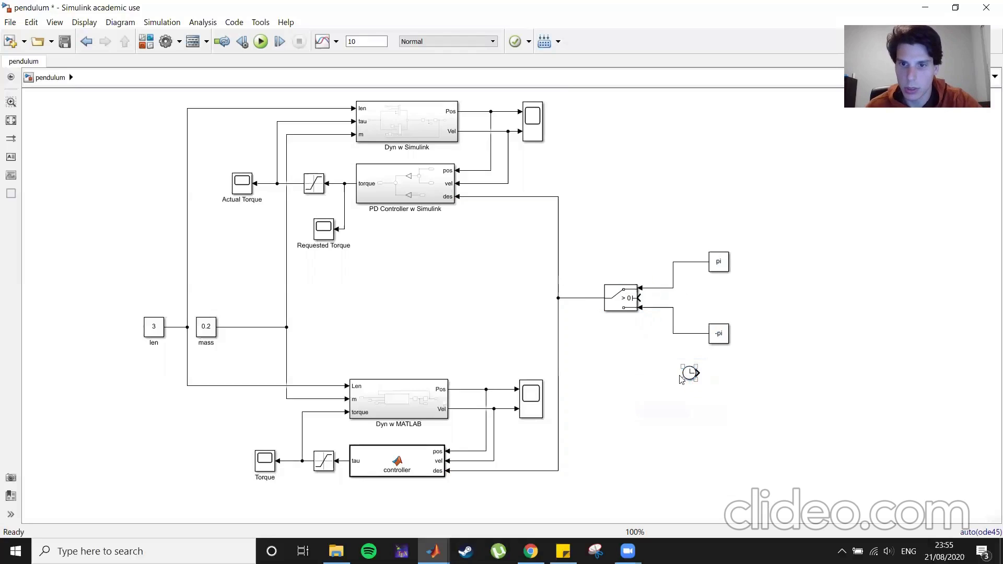
{"action": "key", "text": "ctrl+i"}
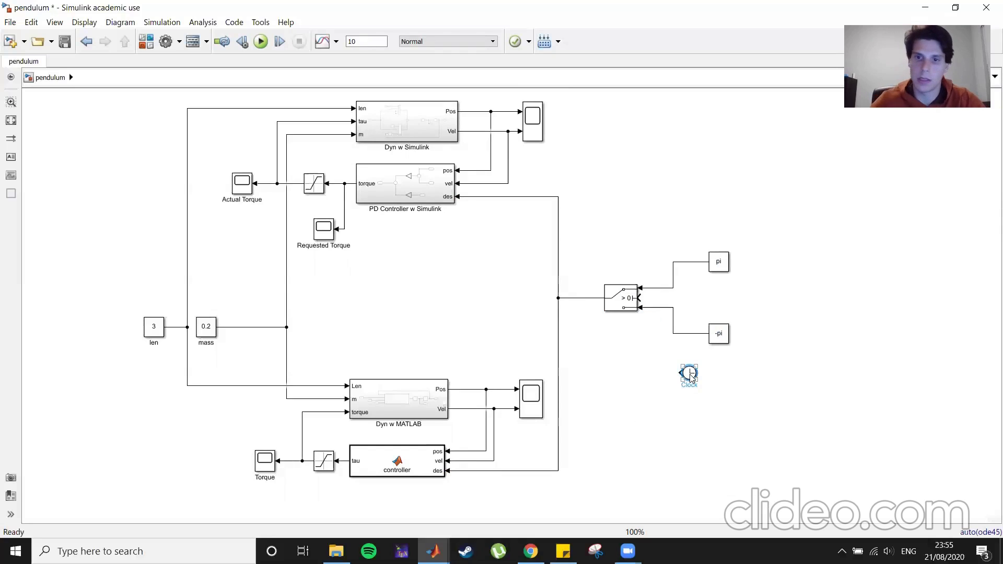
{"action": "left_click_drag", "start_coordinate": [690, 377], "coordinate": [724, 299]}
- Set the Switch block's threshold to 5 with the u2 > Threshold criterion and apply it
{"action": "left_click", "coordinate": [632, 306]}
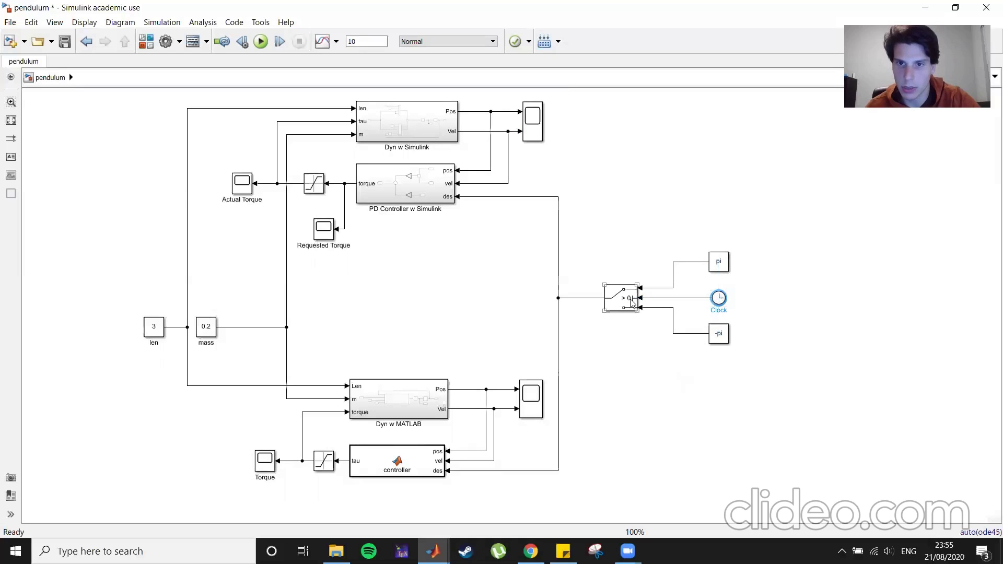
{"action": "double_click", "coordinate": [632, 302]}
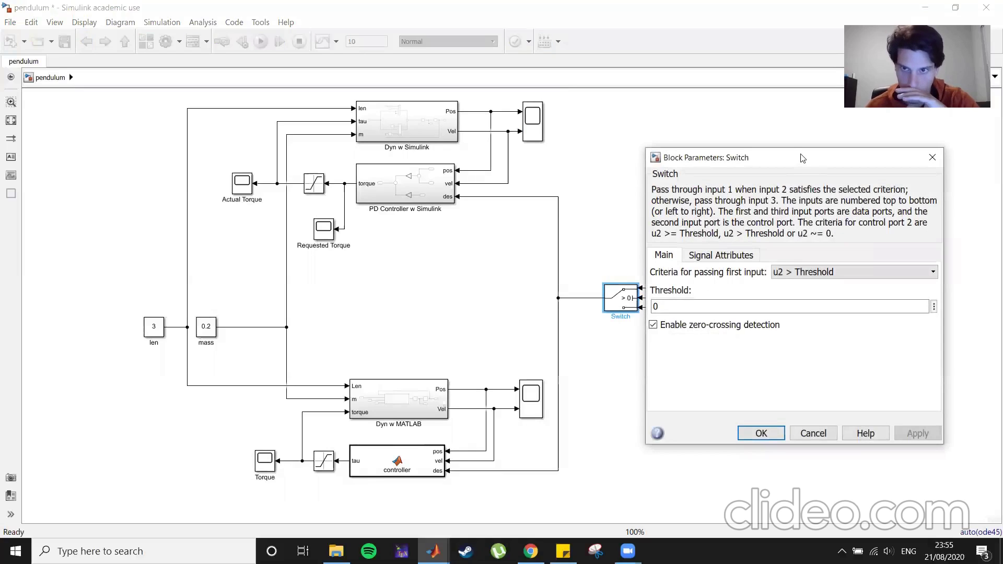
{"action": "left_click_drag", "start_coordinate": [803, 158], "coordinate": [515, 151]}
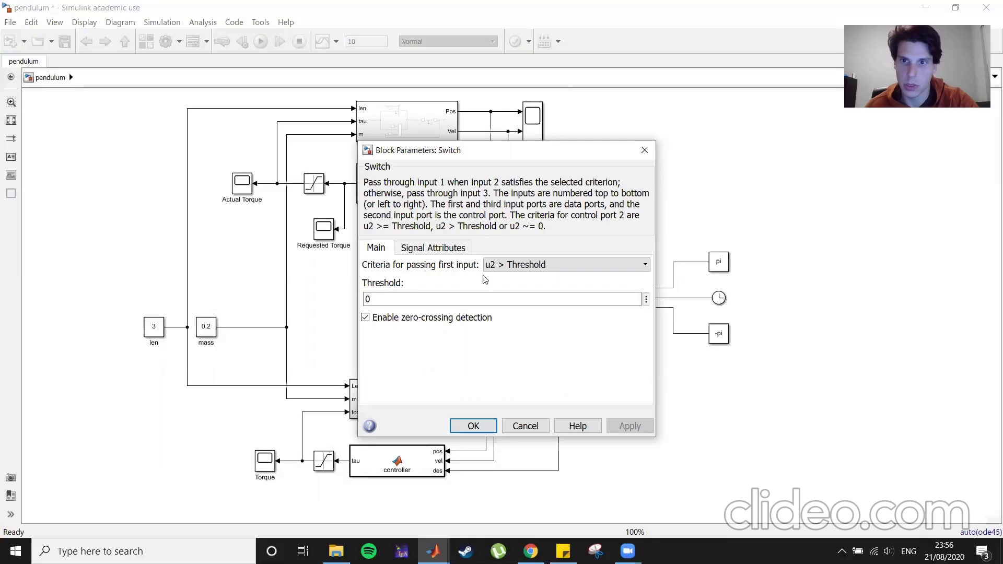
{"action": "left_click", "coordinate": [719, 270]}
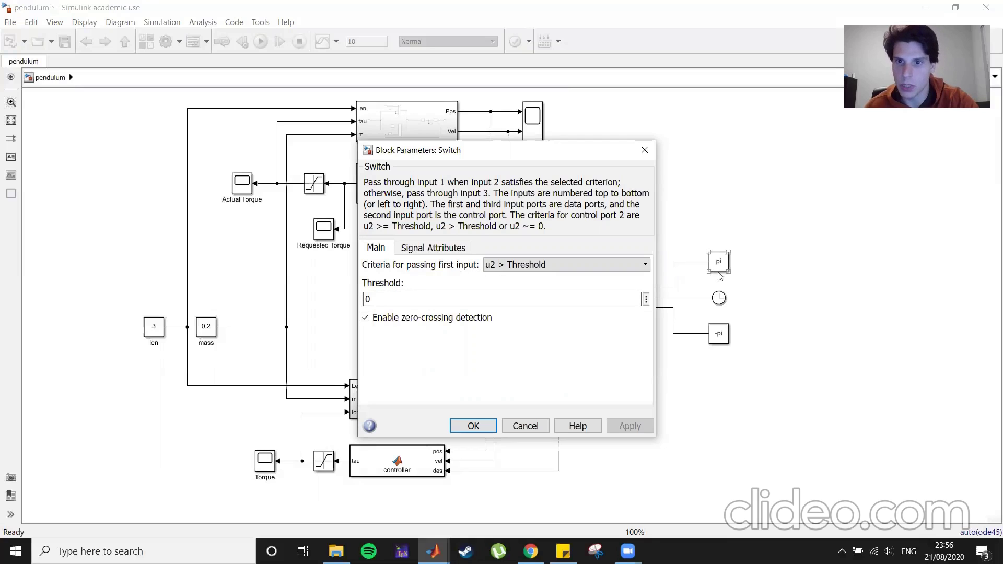
{"action": "left_click", "coordinate": [692, 287]}
{"action": "double_click", "coordinate": [384, 300]}
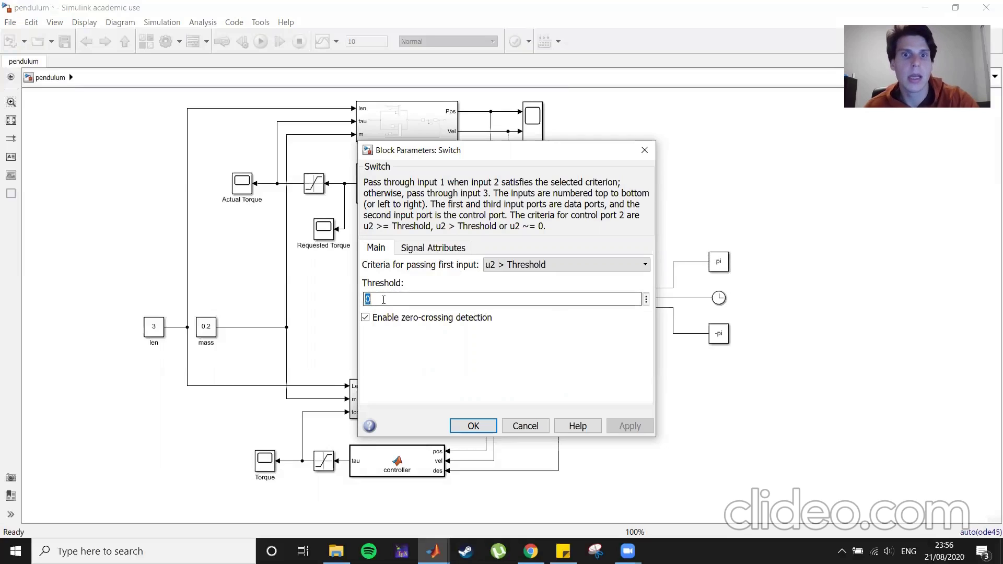
{"action": "type", "text": "5"}
{"action": "left_click", "coordinate": [633, 425]}
{"action": "key", "text": "Return"}
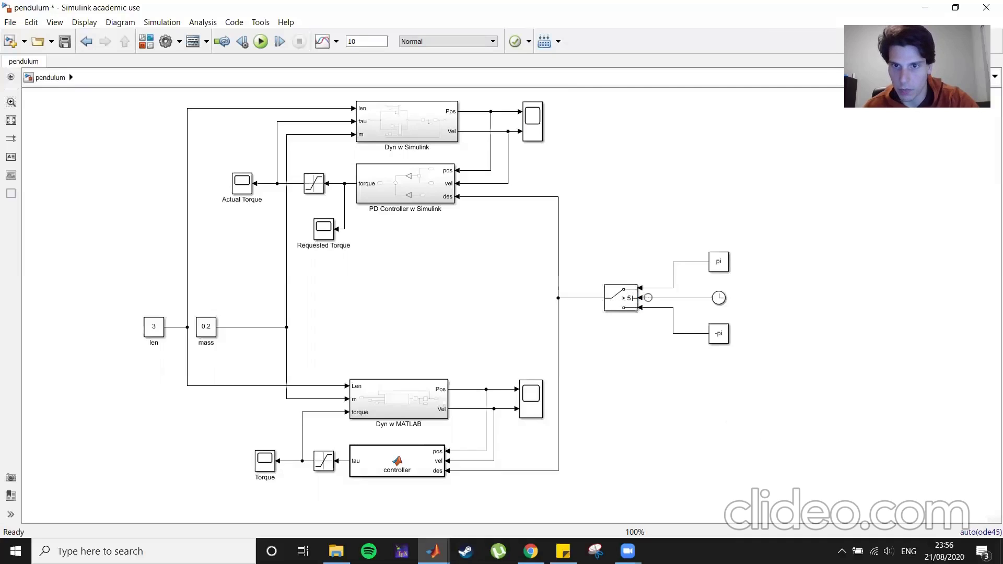
{"action": "left_click", "coordinate": [724, 334]}
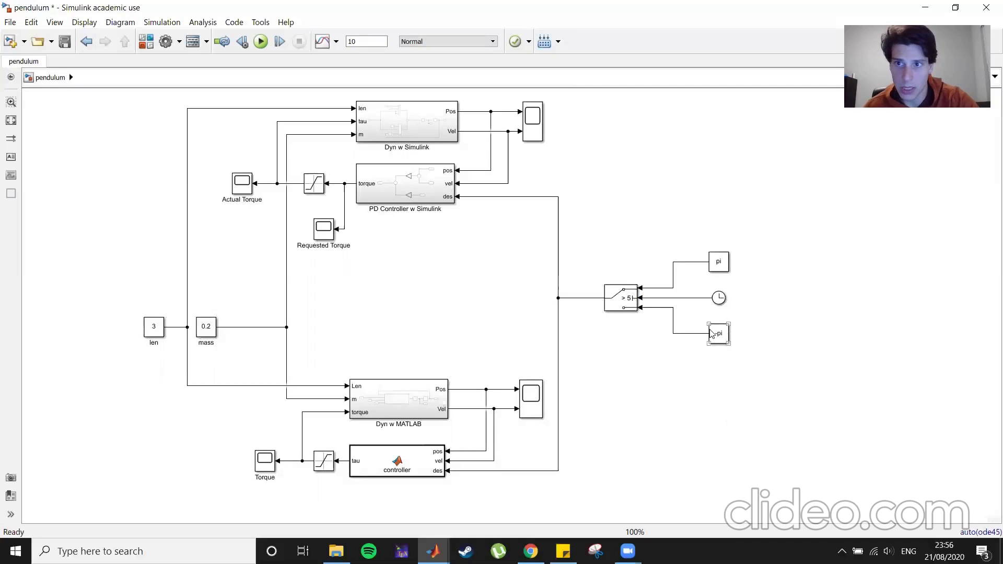
{"action": "left_click", "coordinate": [610, 303]}
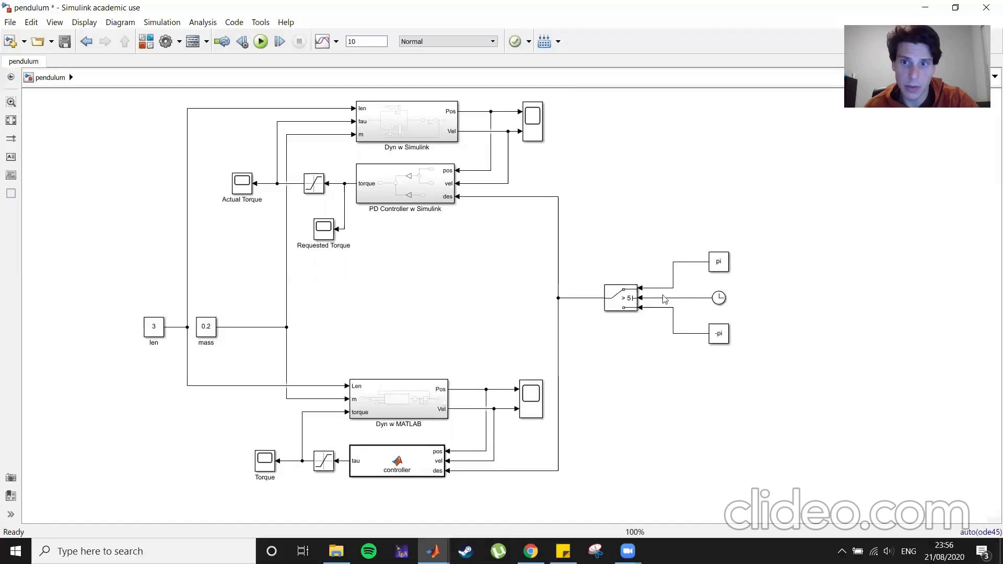
{"action": "left_click", "coordinate": [724, 267]}
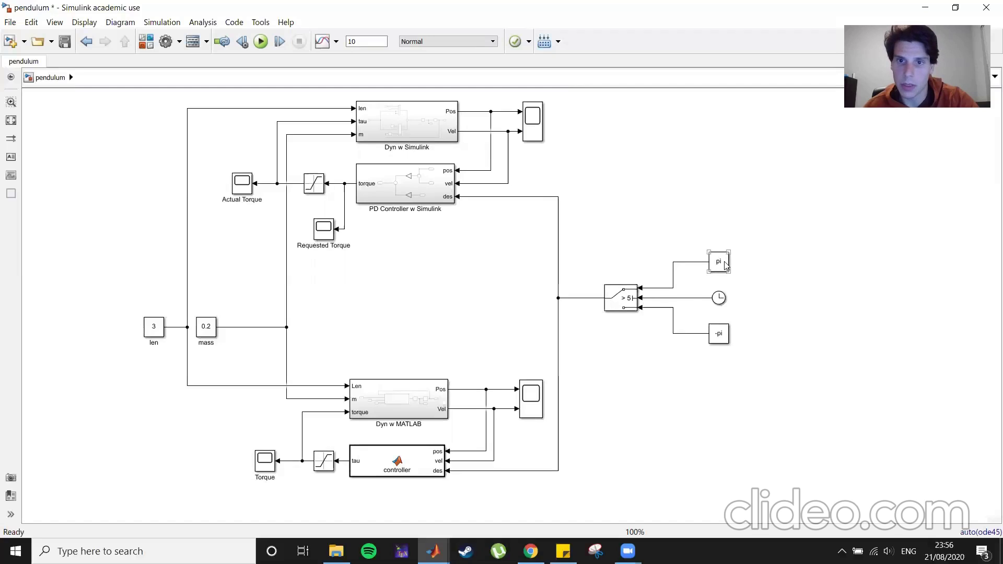
{"action": "left_click", "coordinate": [601, 358]}
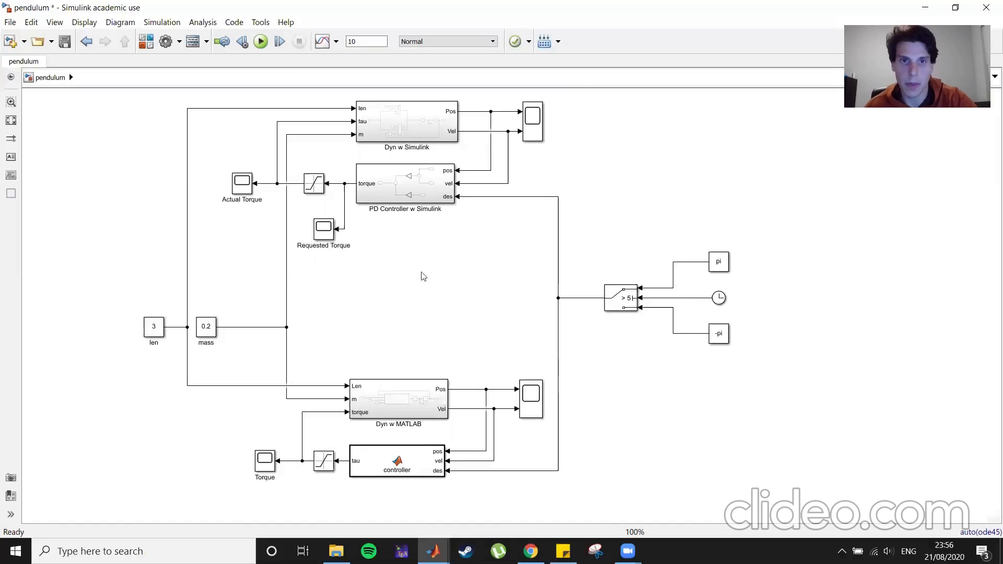
- Run the simulation with the clock-driven switch, view the Dyn w Simulink position and velocity scope, and close it
{"action": "left_click", "coordinate": [261, 42]}
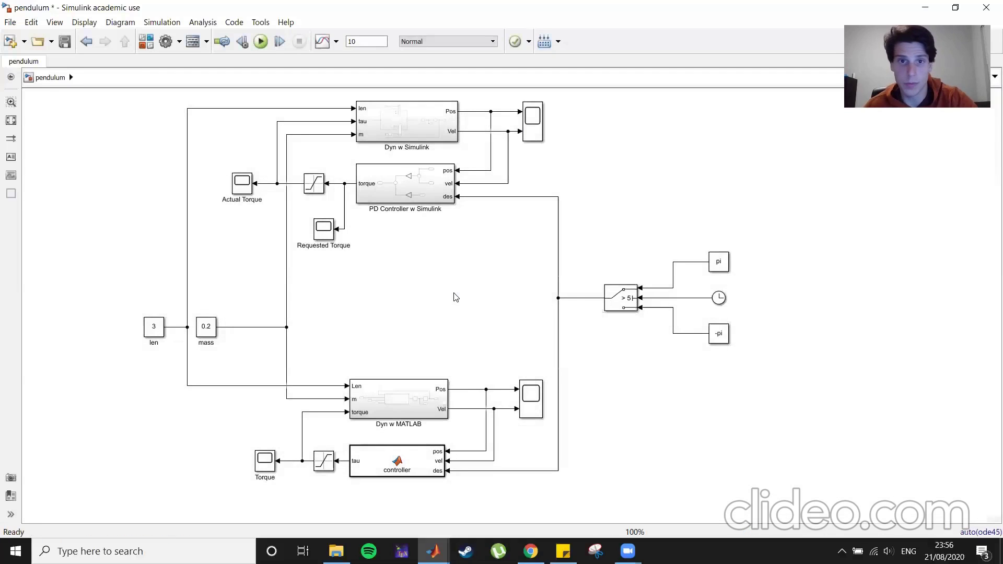
{"action": "double_click", "coordinate": [534, 137]}
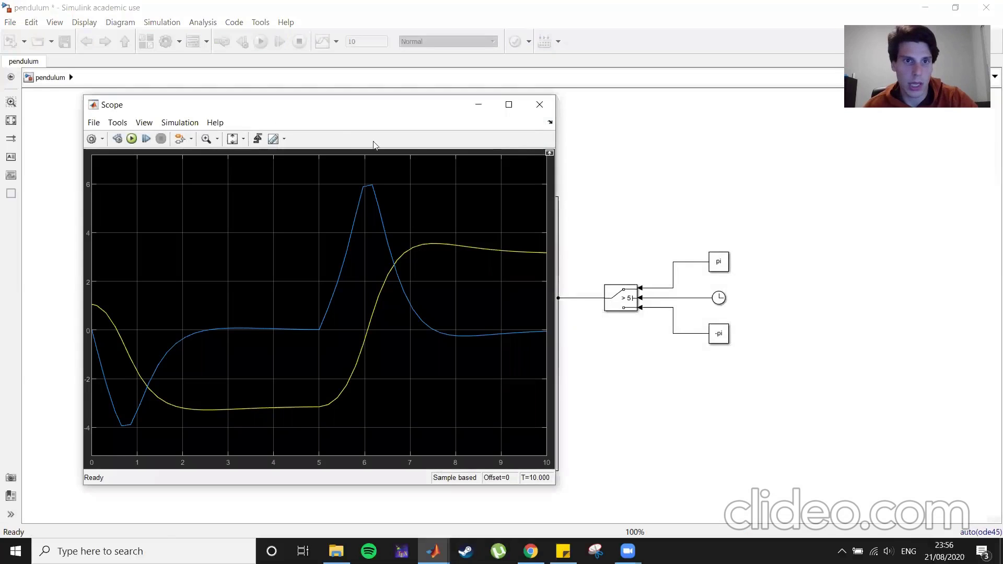
{"action": "left_click_drag", "start_coordinate": [353, 107], "coordinate": [496, 71]}
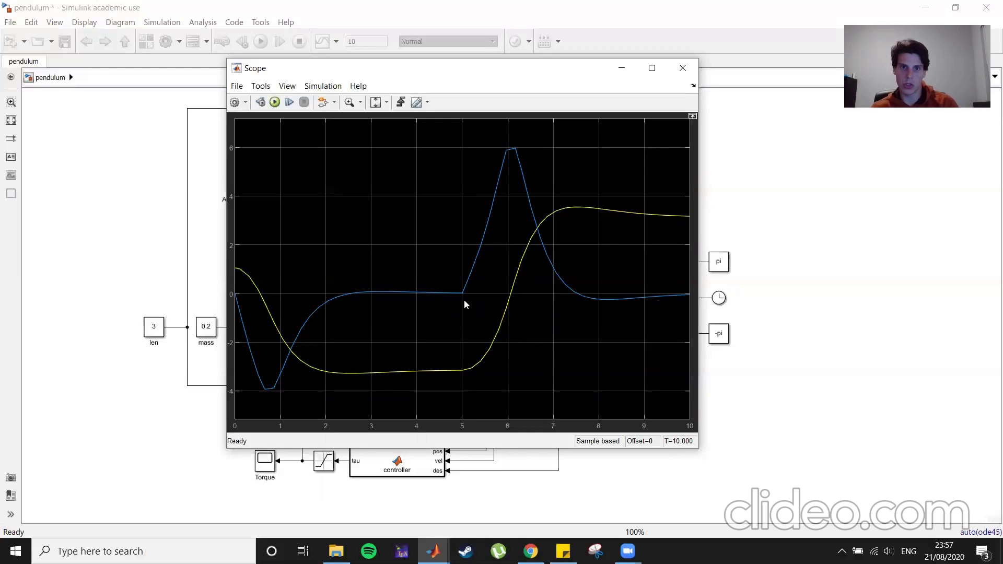
{"action": "left_click", "coordinate": [683, 67]}
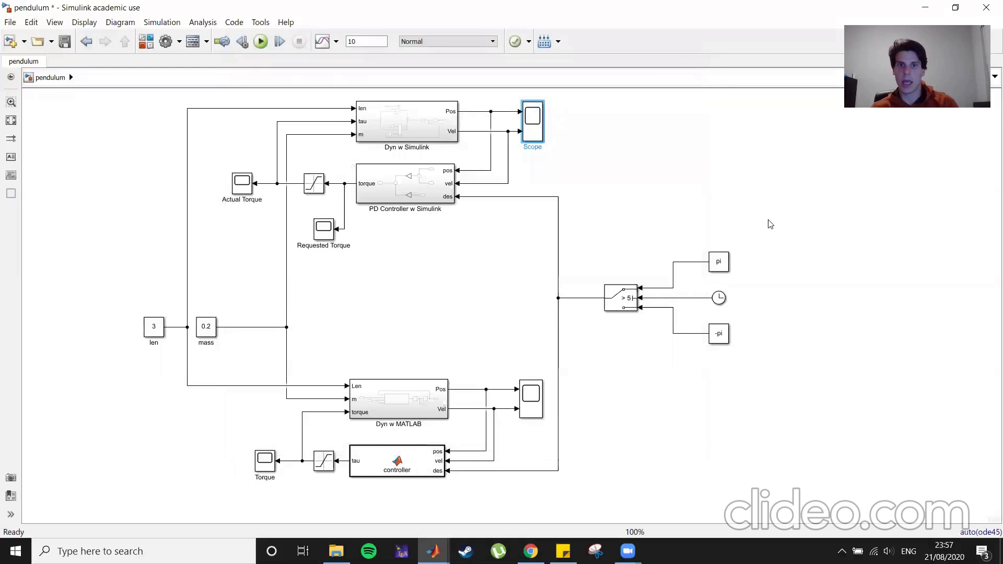
{"action": "left_click", "coordinate": [765, 198]}
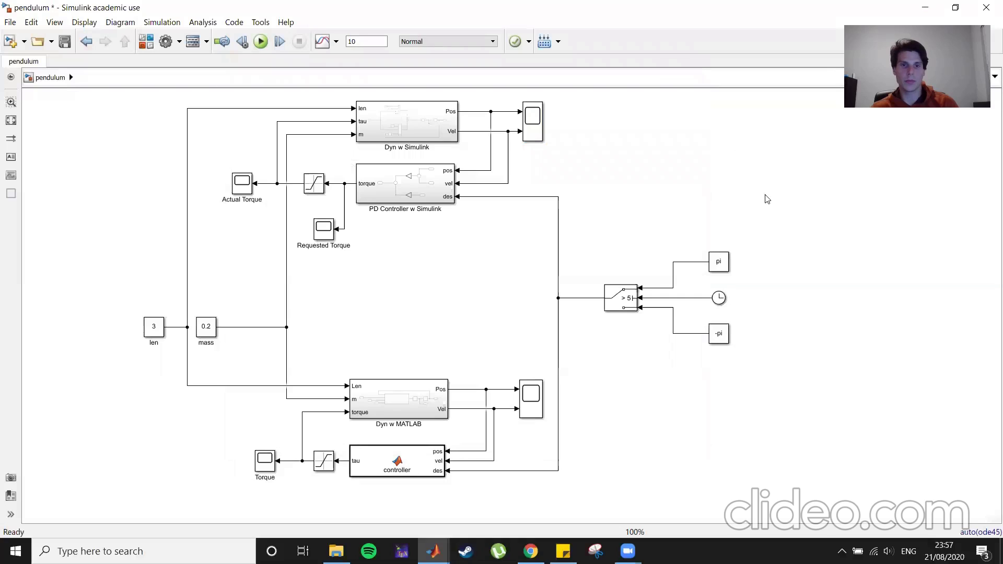